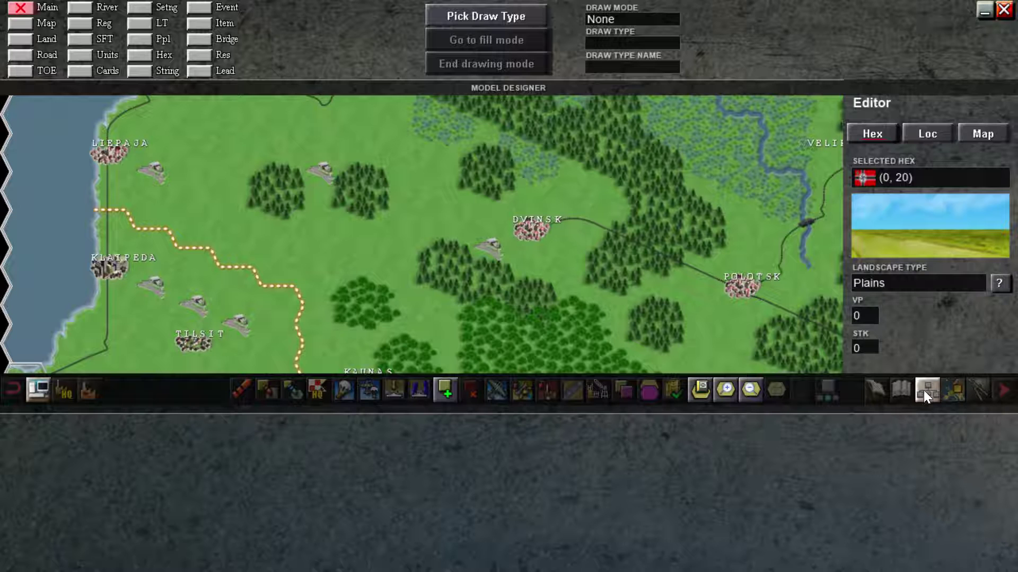
# - Check the scenario's defined peoples, including German and Russian, and its list of regimes, and return to the map
pyautogui.click(148, 40)
pyautogui.click(54, 154)
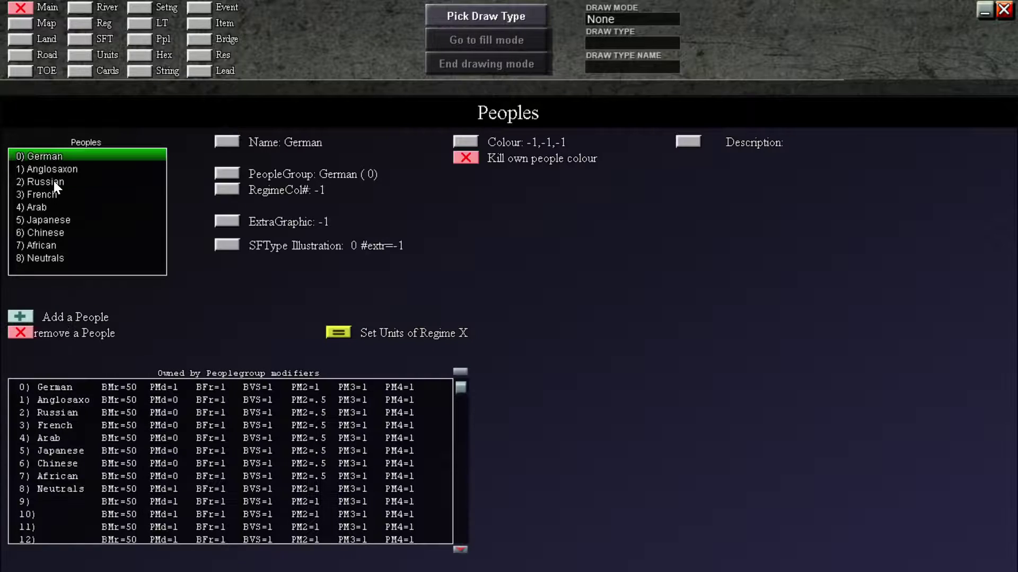
pyautogui.click(55, 183)
pyautogui.click(80, 24)
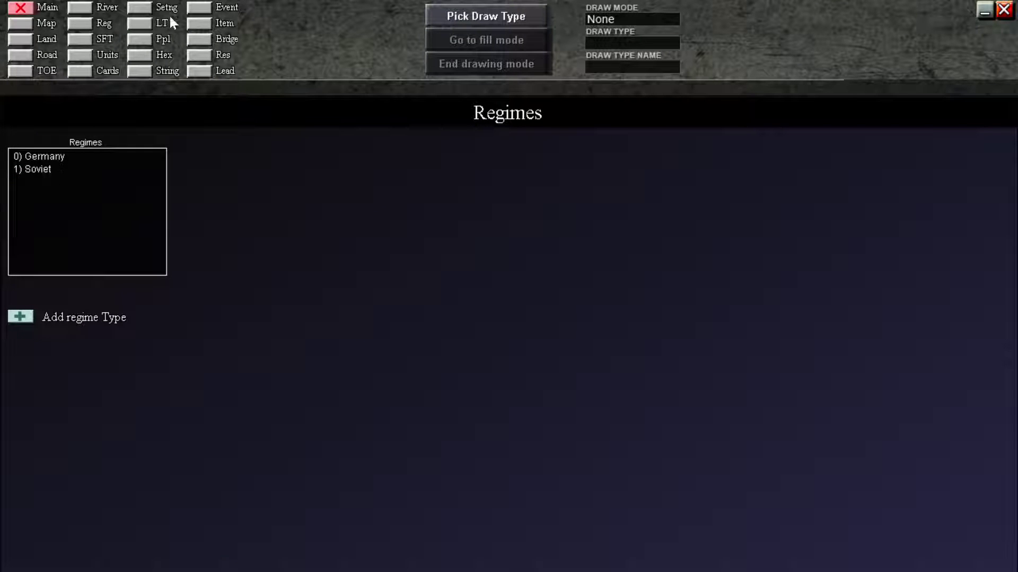
pyautogui.click(141, 41)
pyautogui.click(27, 25)
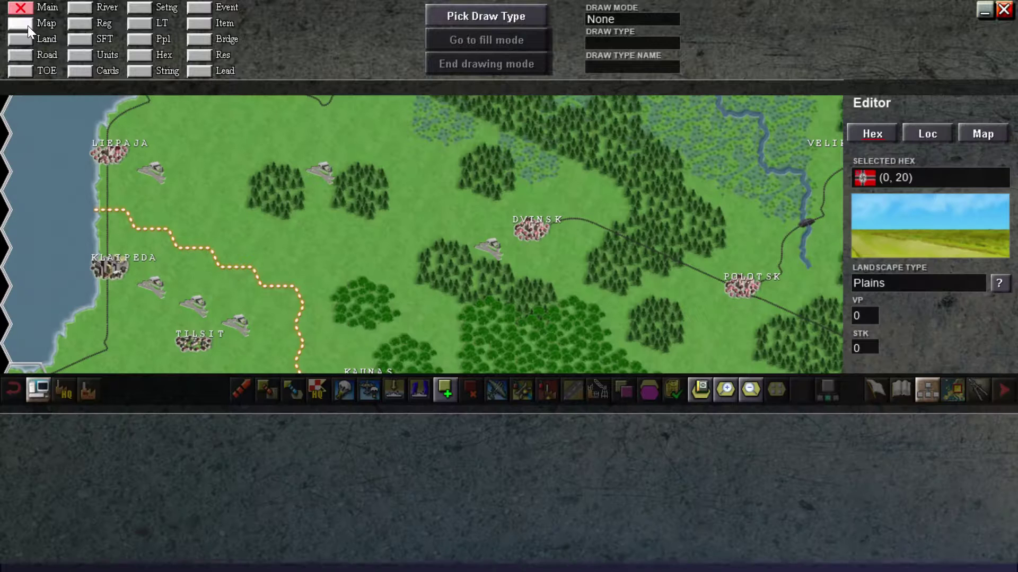
# - Open the Model Designer for regime slot 0 and add a new HQ TOE model
pyautogui.click(928, 394)
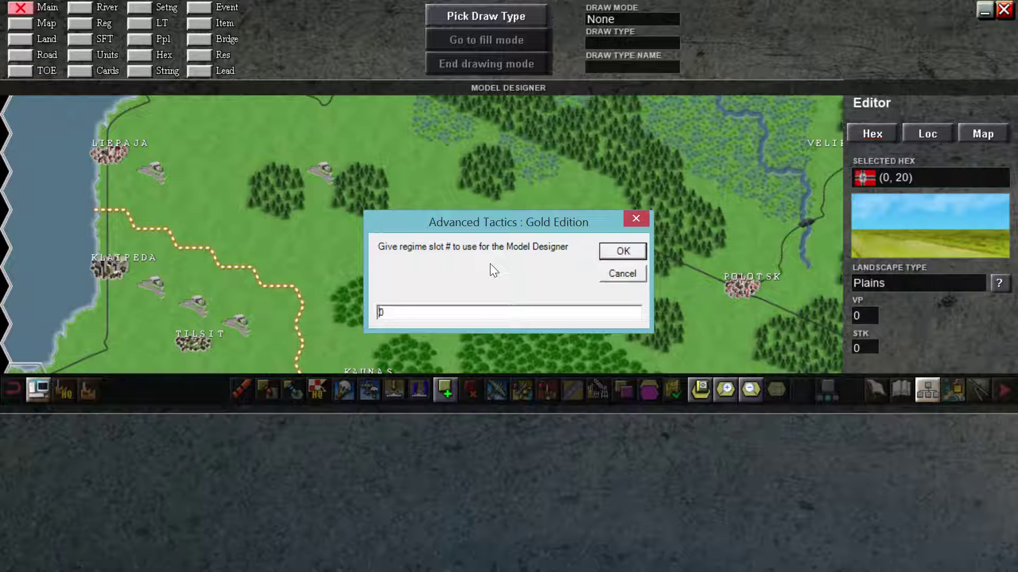
pyautogui.press('Return')
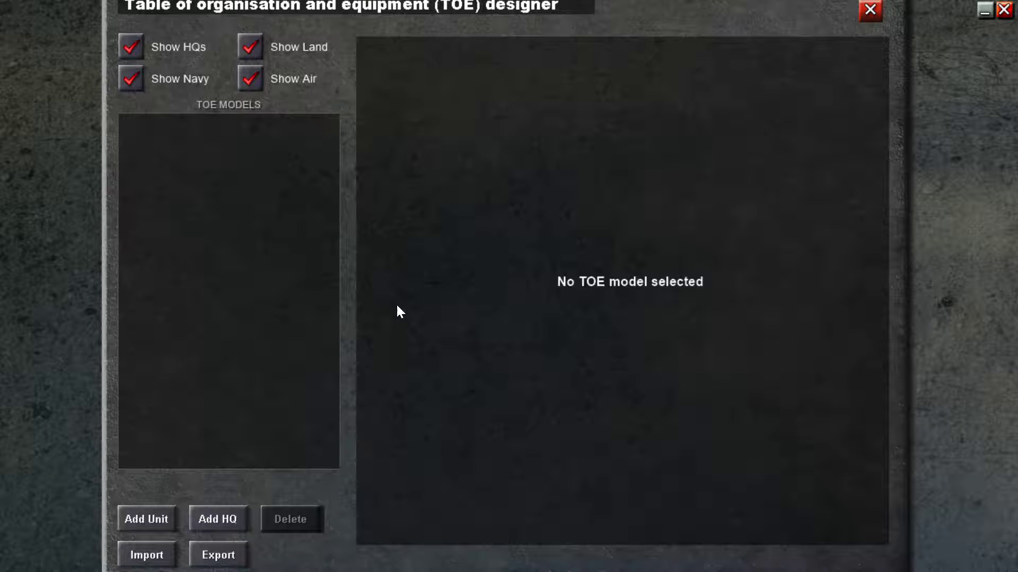
pyautogui.click(217, 520)
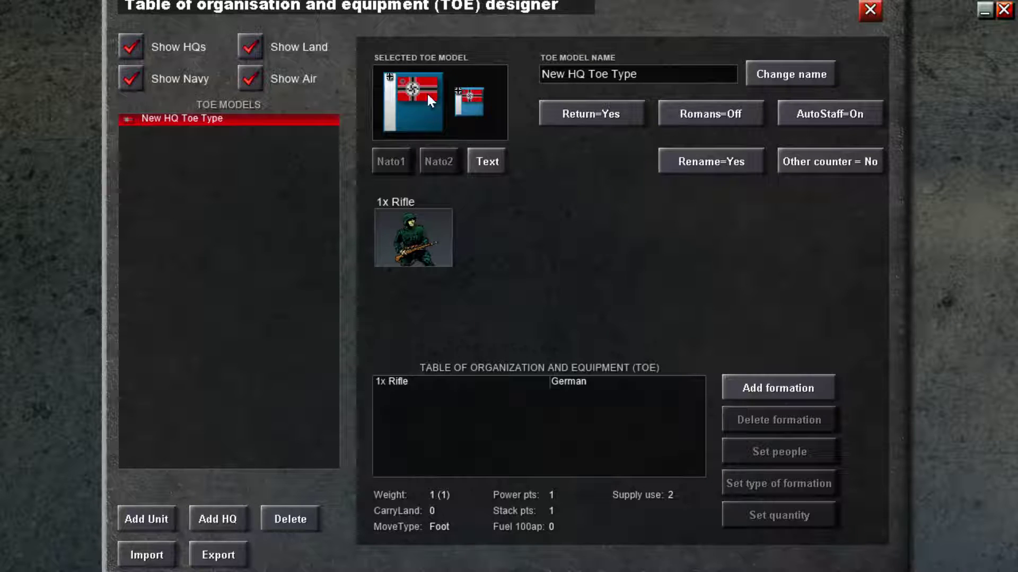
# - Rename the new HQ model as Armee Gruppe Nord HQ and turn its Romans option on
pyautogui.click(774, 73)
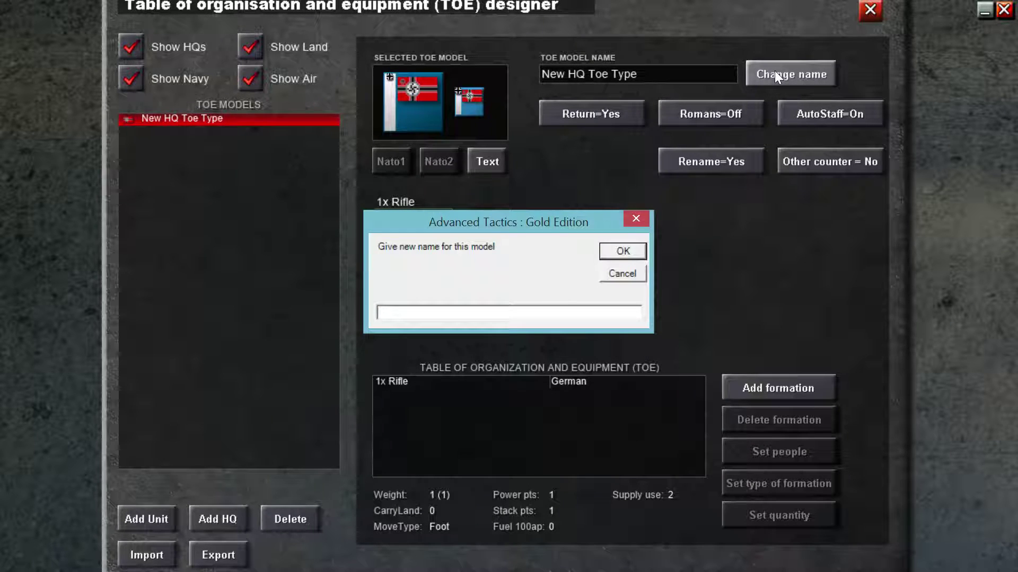
pyautogui.write('Armee Gruppe No')
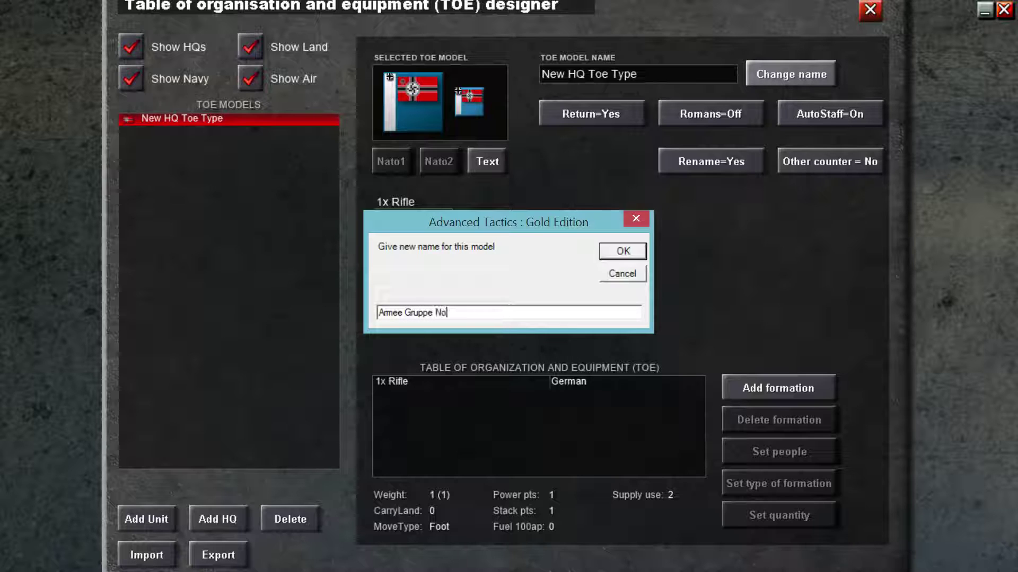
pyautogui.write('rd HQ')
pyautogui.press('Return')
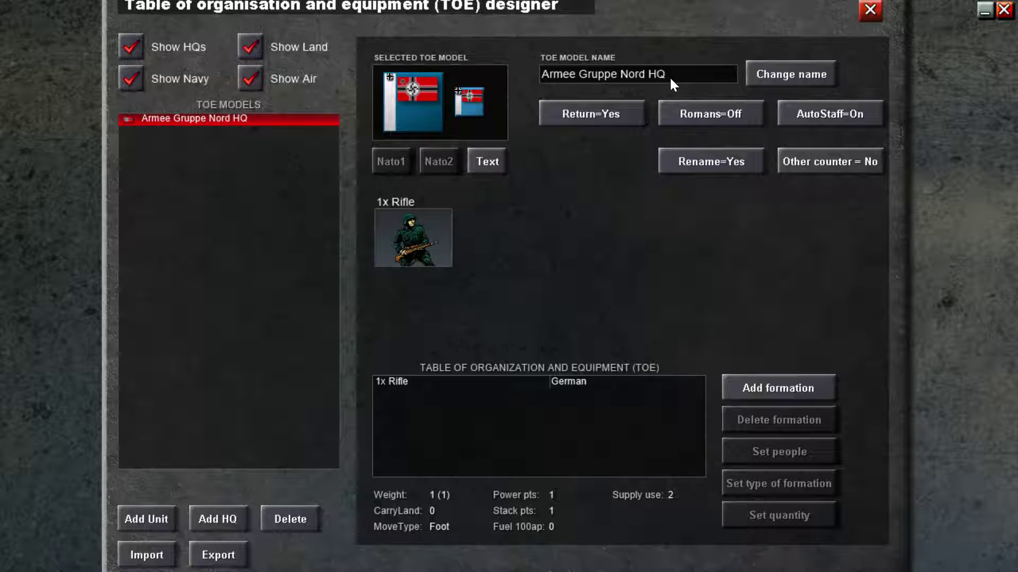
pyautogui.click(701, 110)
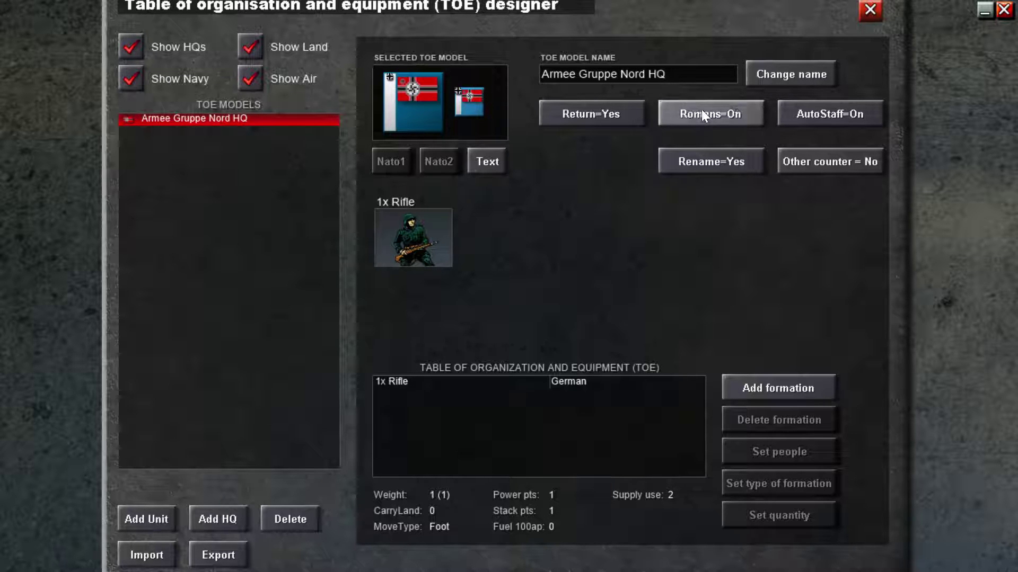
# - Set the first formation of Armee Gruppe Nord HQ to a quantity of 30 and the Staff type
pyautogui.click(415, 380)
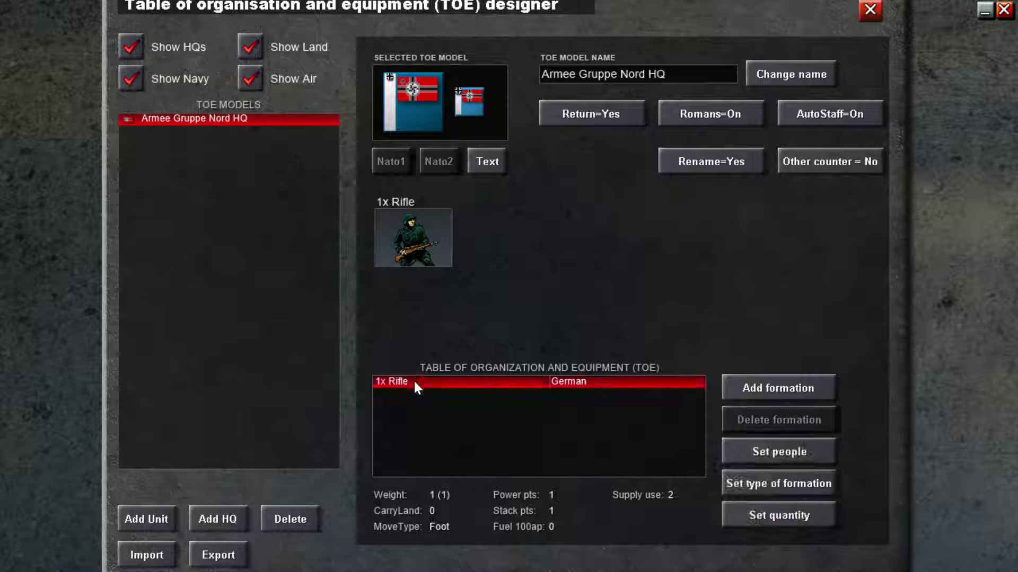
pyautogui.click(775, 519)
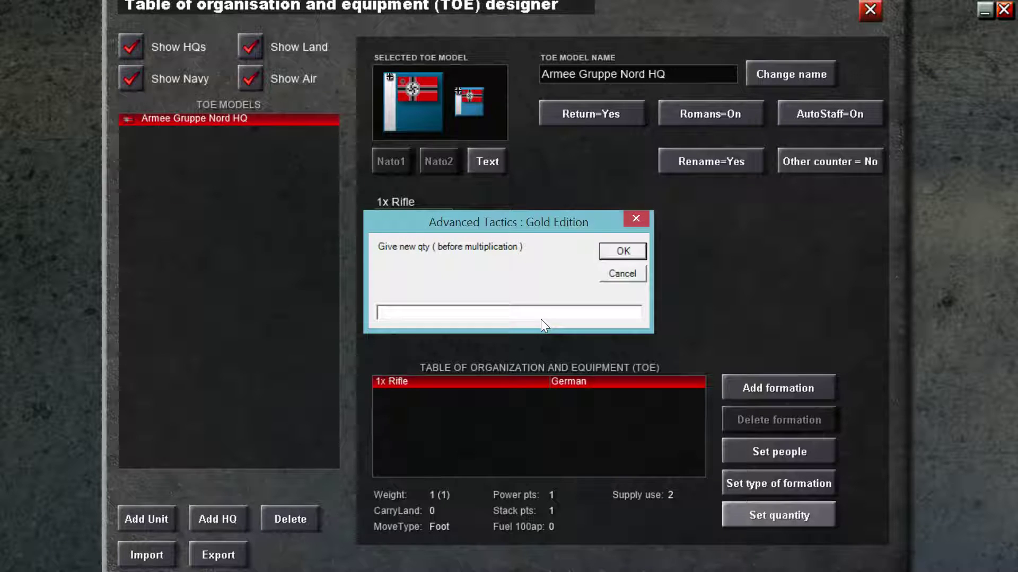
pyautogui.write('30')
pyautogui.press('Return')
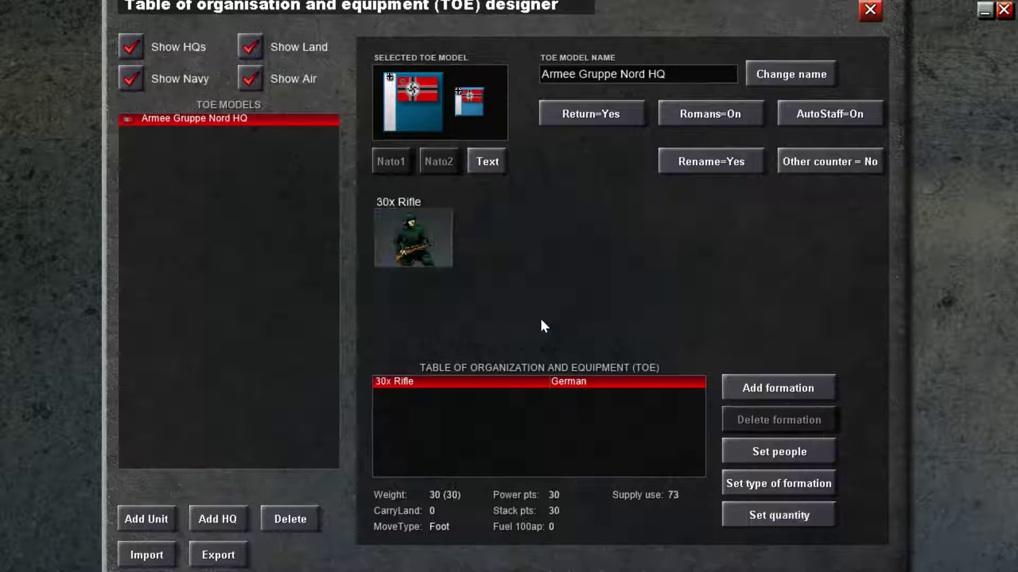
pyautogui.click(782, 478)
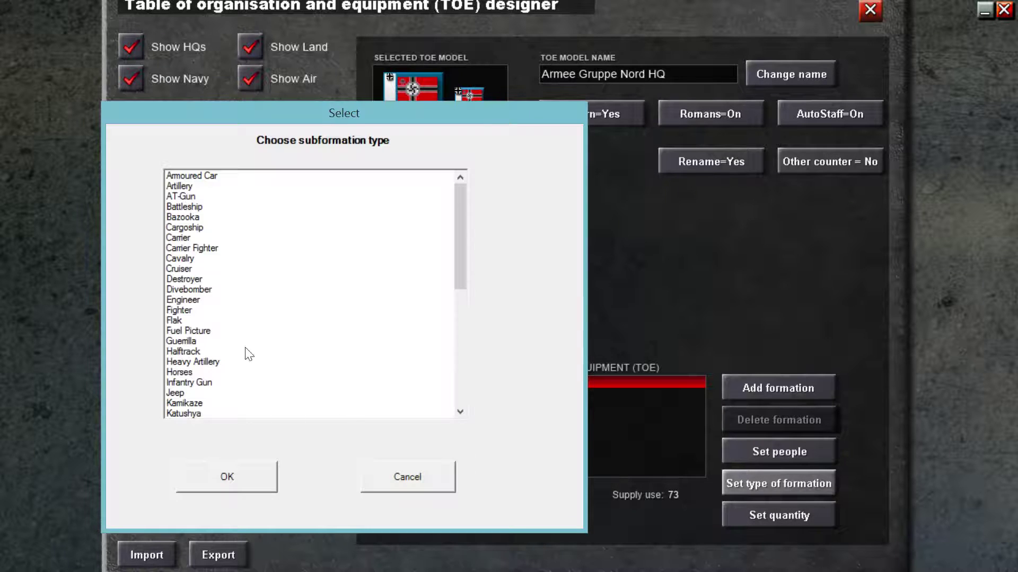
pyautogui.click(232, 249)
pyautogui.write('st')
pyautogui.click(223, 487)
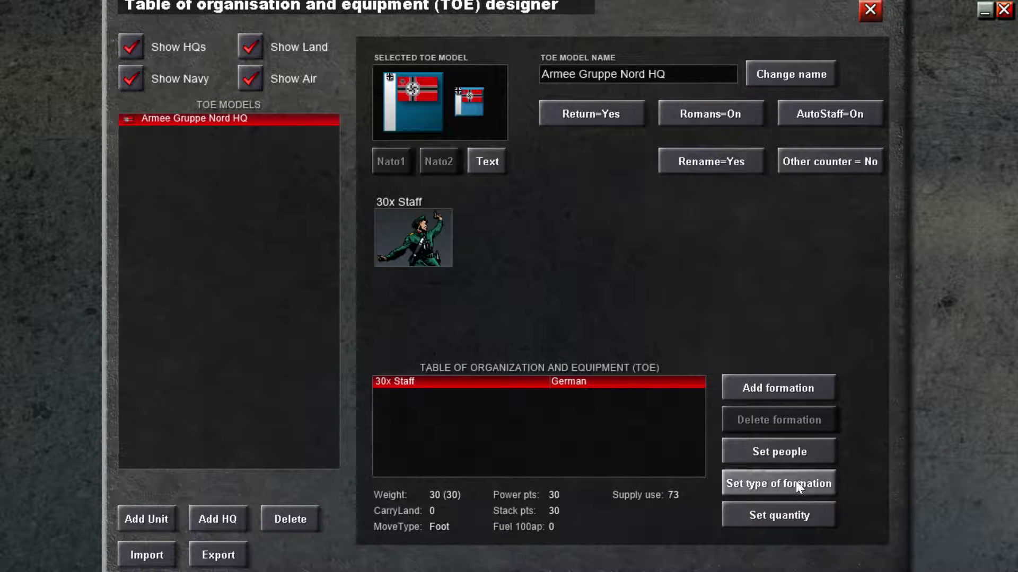
# - Add a second formation to Armee Gruppe Nord HQ, with a quantity of 20 and the Truck type
pyautogui.click(775, 391)
pyautogui.click(548, 394)
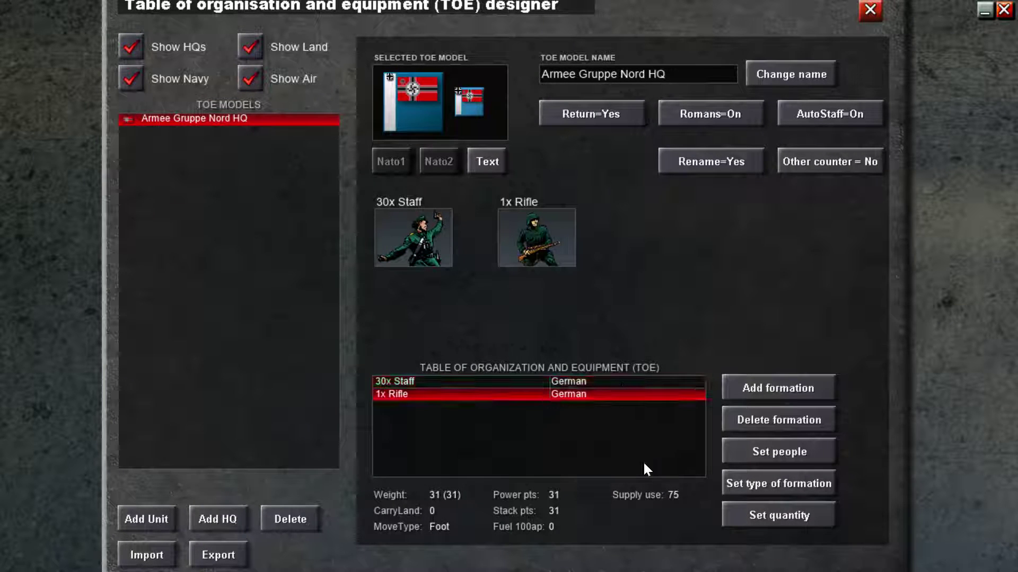
pyautogui.click(770, 513)
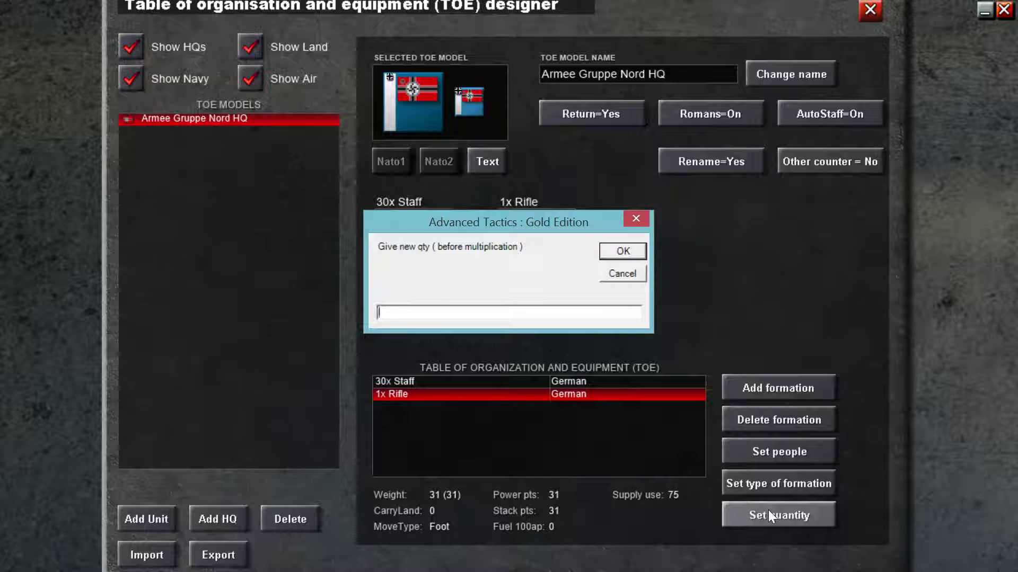
pyautogui.write('20')
pyautogui.press('Return')
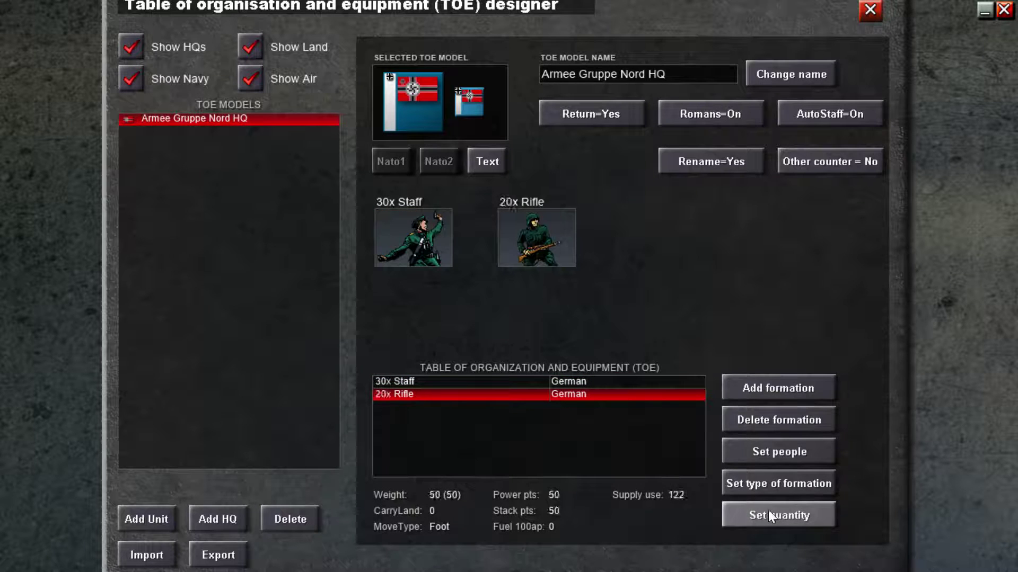
pyautogui.click(773, 480)
pyautogui.click(217, 238)
pyautogui.press('t')
pyautogui.press('t')
pyautogui.press('t')
pyautogui.press('t')
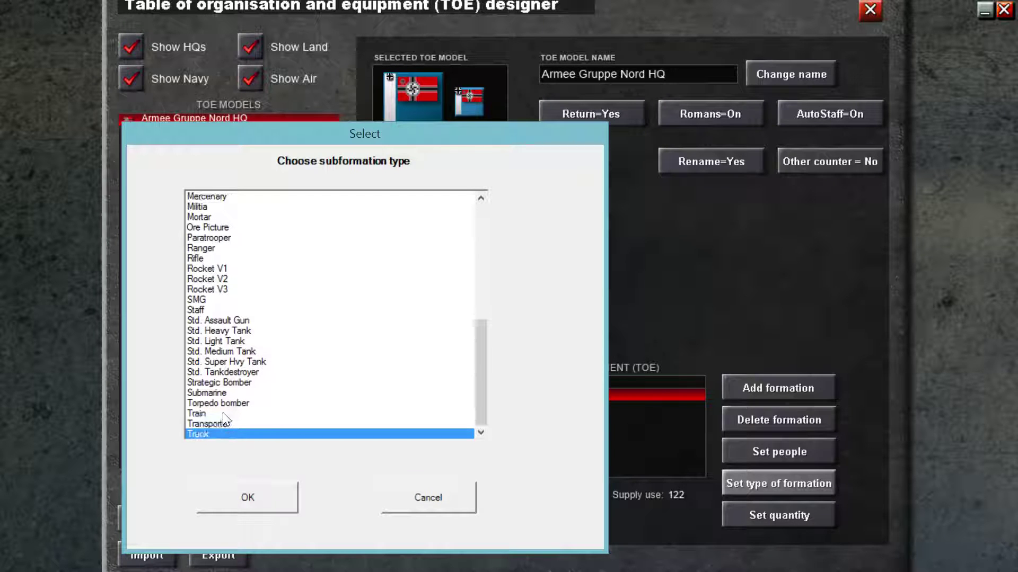
pyautogui.click(223, 415)
pyautogui.click(219, 434)
pyautogui.click(227, 495)
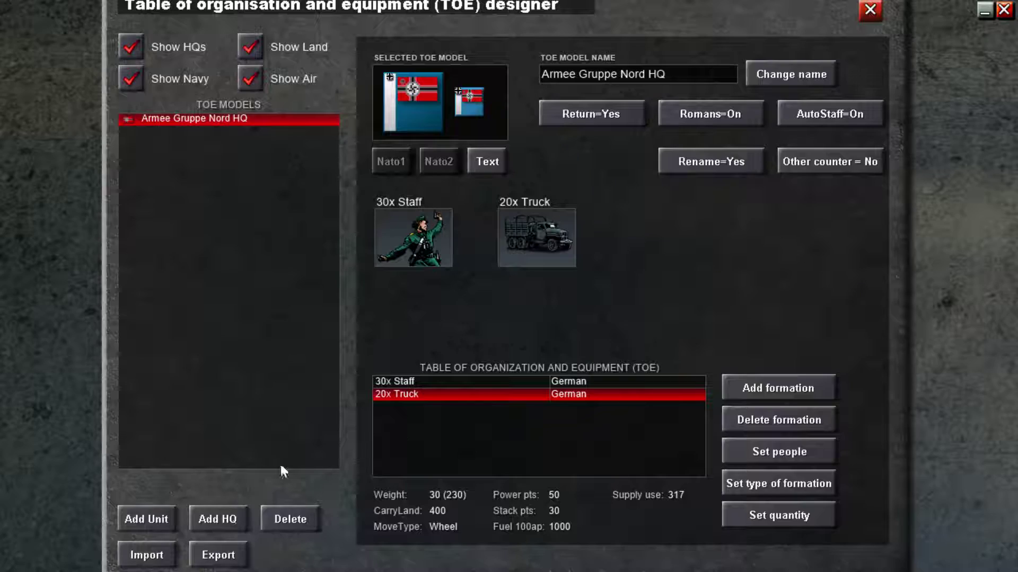
# - Add a third formation to Armee Gruppe Nord HQ, with a quantity of 10 and the Train type
pyautogui.click(761, 392)
pyautogui.click(515, 407)
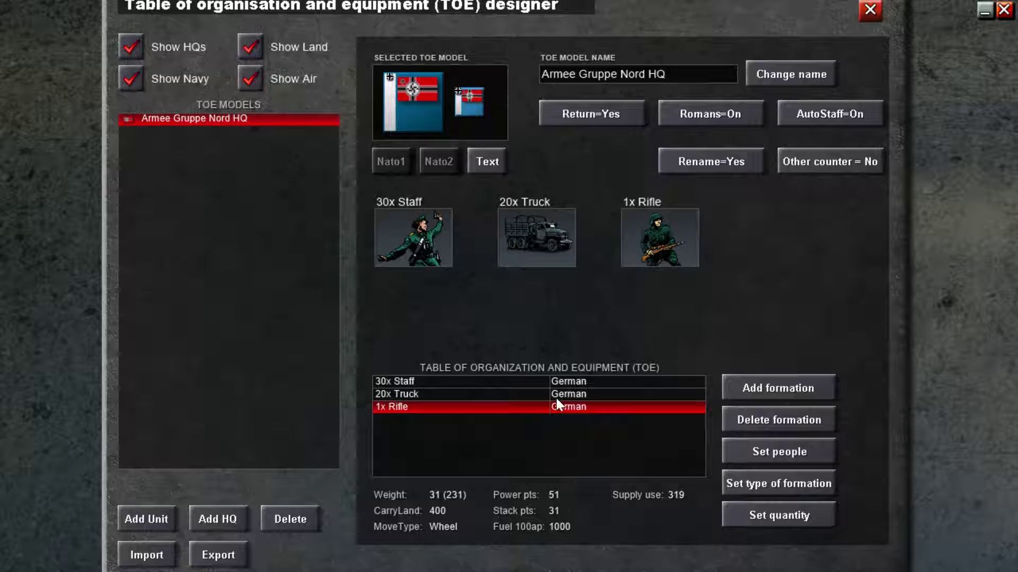
pyautogui.click(787, 515)
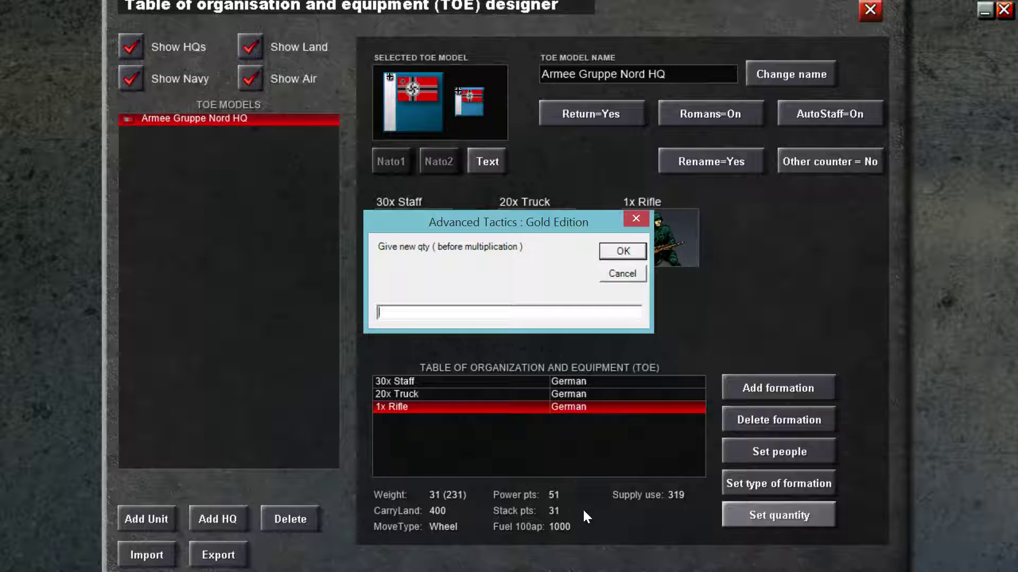
pyautogui.write('10')
pyautogui.press('Return')
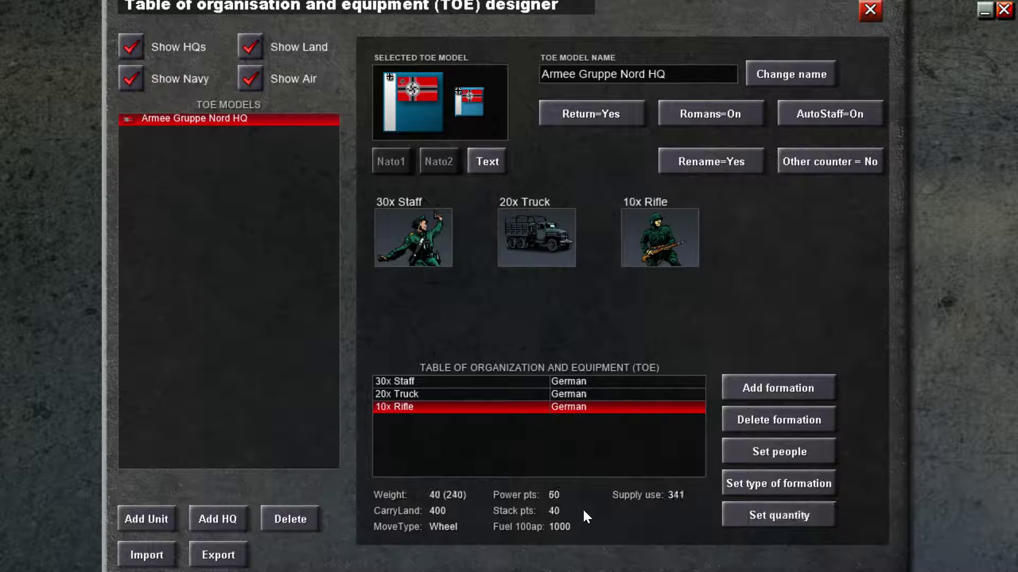
pyautogui.click(773, 483)
pyautogui.scroll(-8, 291, 281)
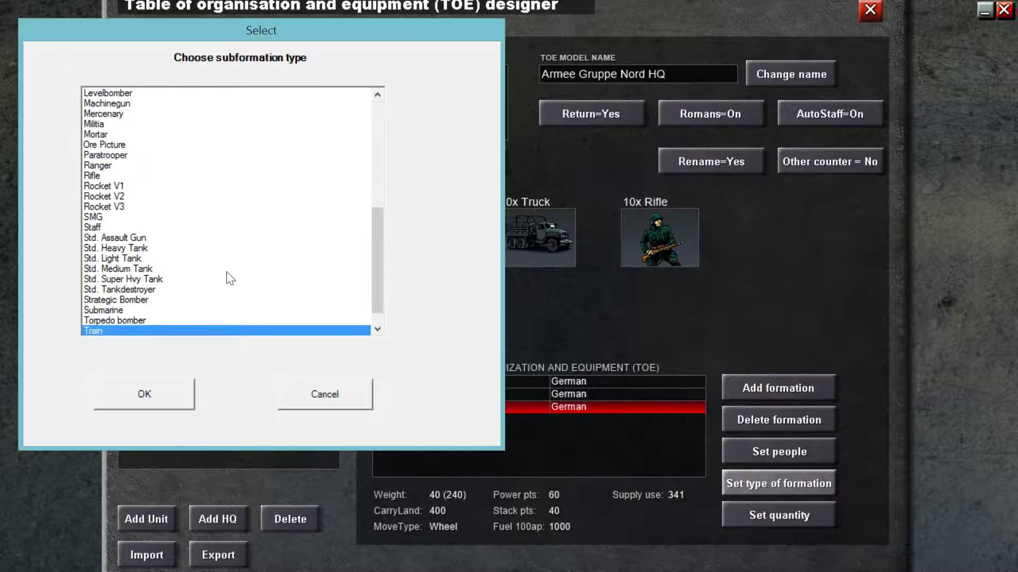
pyautogui.press('Down')
pyautogui.click(175, 320)
pyautogui.click(130, 395)
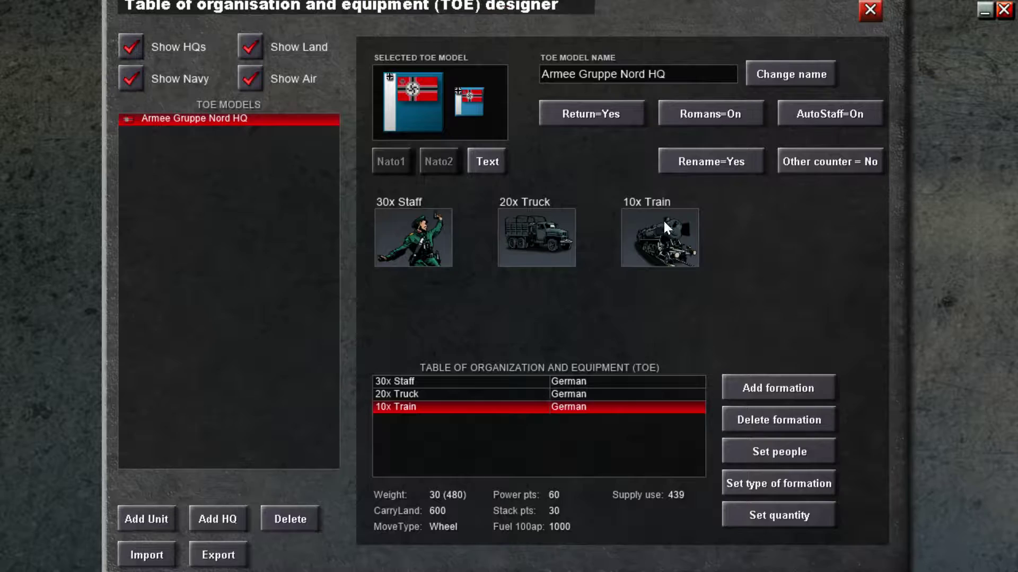
# - Add a fourth formation to Armee Gruppe Nord HQ, with a quantity of 3 and the Flak type
pyautogui.click(777, 386)
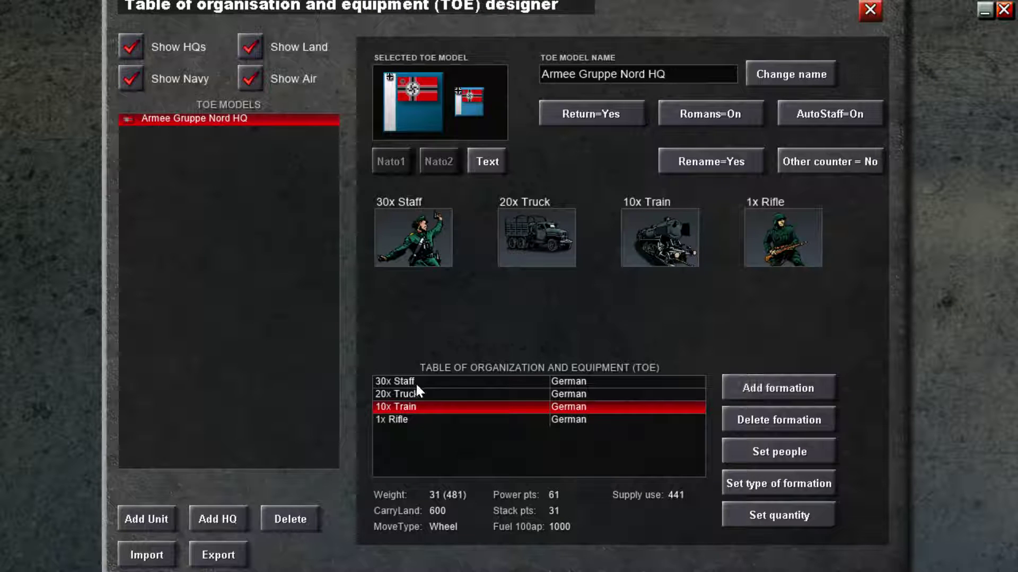
pyautogui.click(400, 421)
pyautogui.click(767, 514)
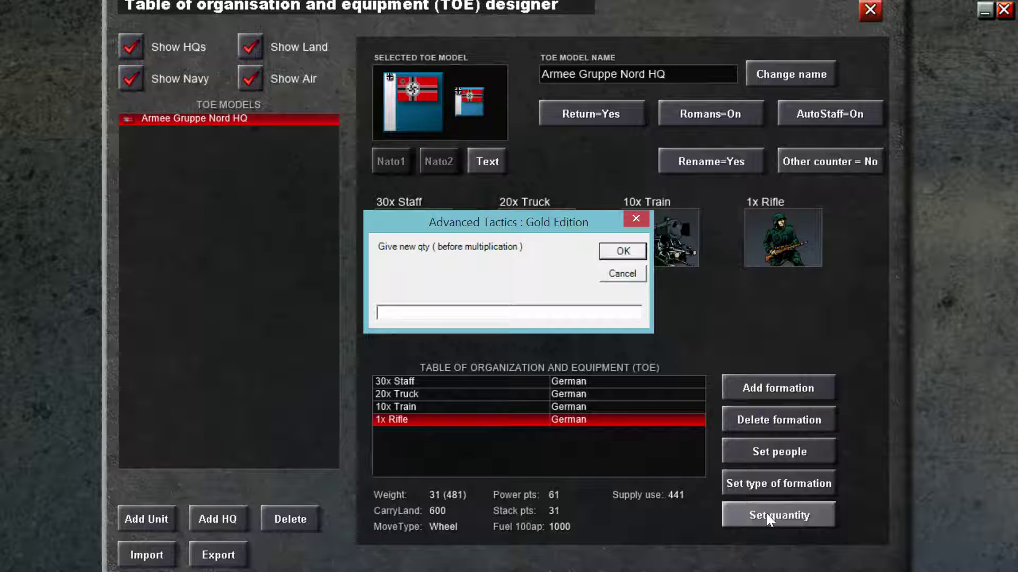
pyautogui.write('3')
pyautogui.press('Return')
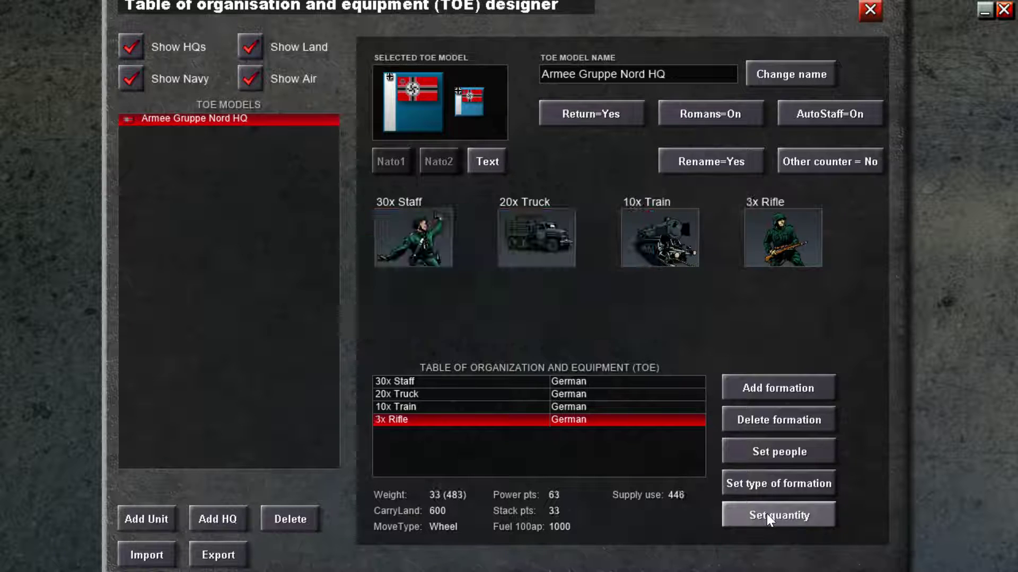
pyautogui.click(768, 485)
pyautogui.click(222, 229)
pyautogui.press('Down')
pyautogui.press('Down')
pyautogui.press('Down')
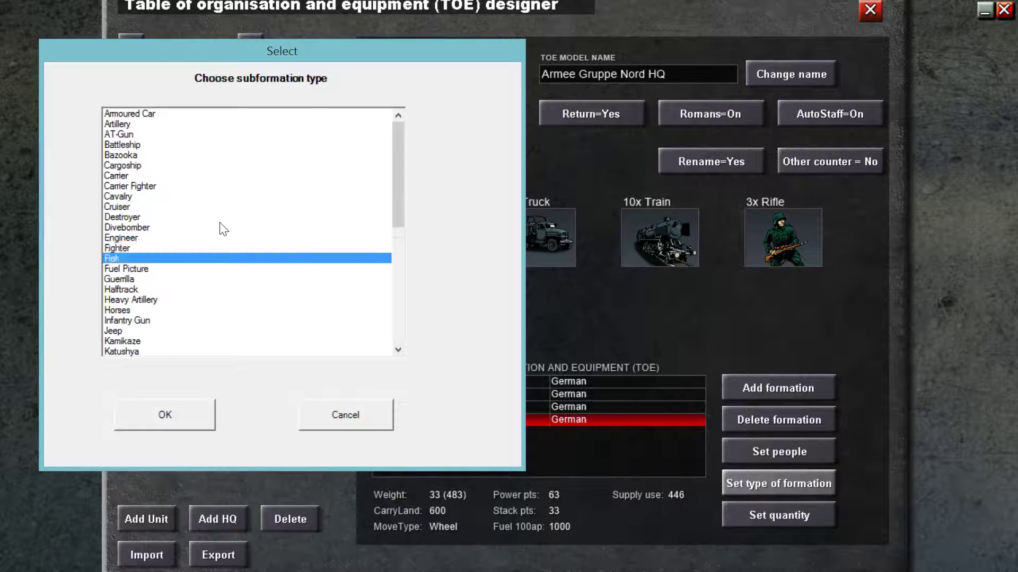
pyautogui.click(178, 420)
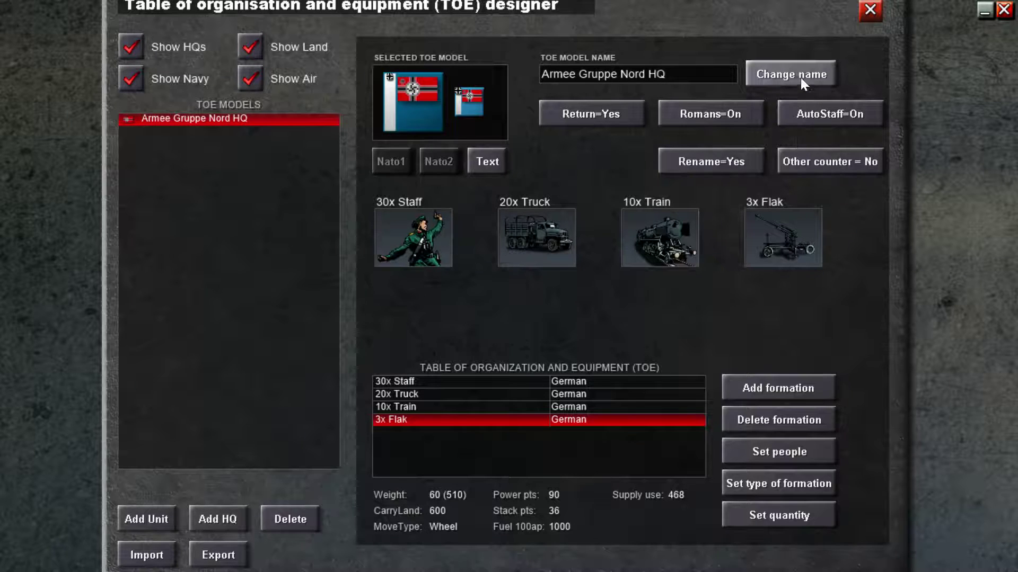
# - Add another HQ TOE model and name it HQ Corps
pyautogui.click(223, 521)
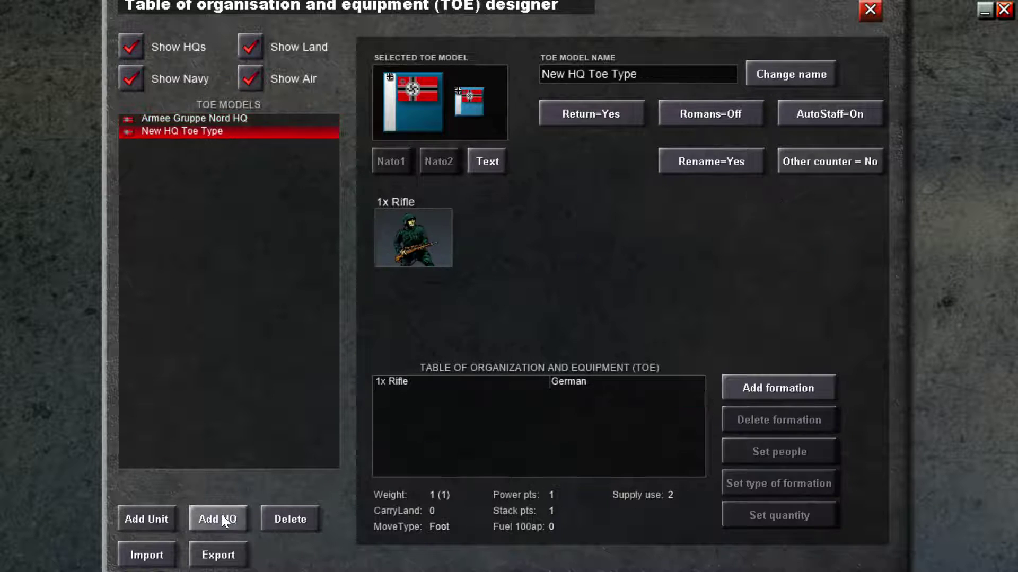
pyautogui.click(779, 75)
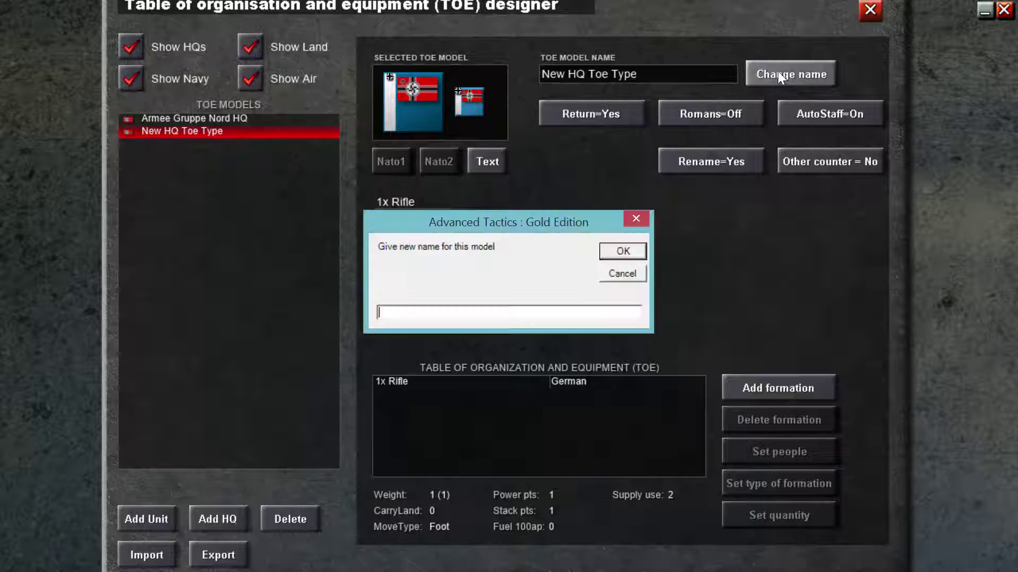
pyautogui.write('HQ Corps')
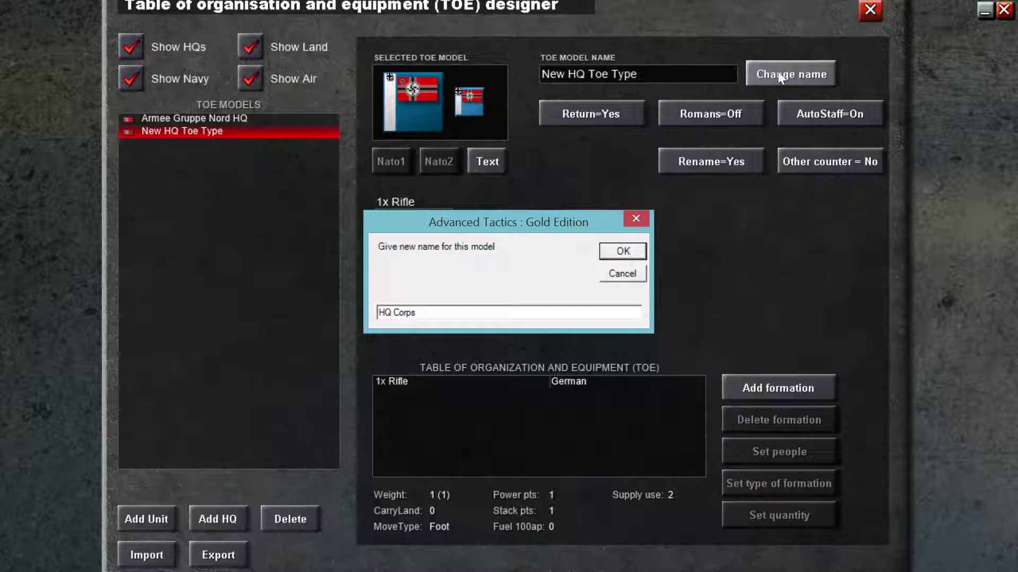
pyautogui.press('Return')
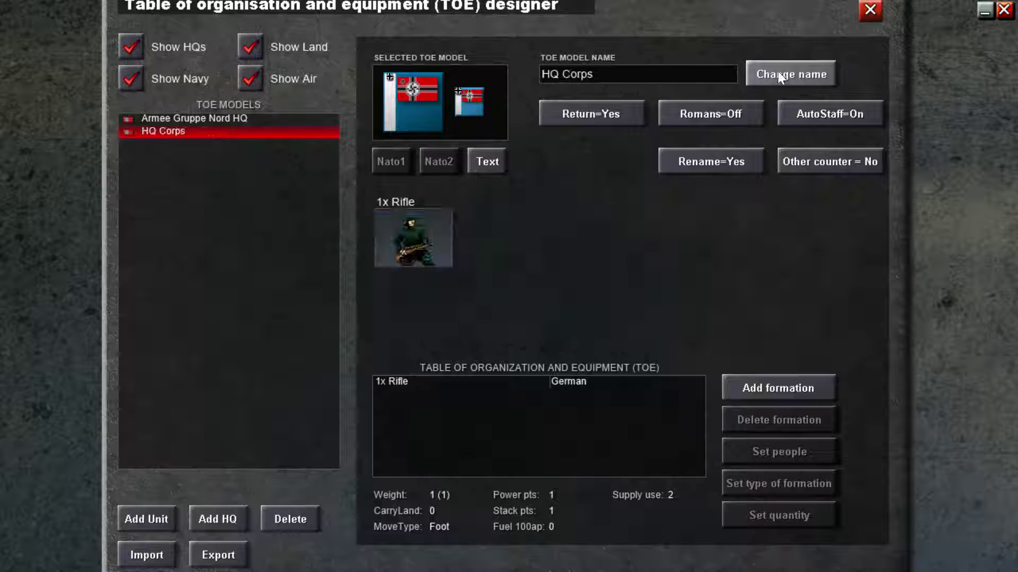
# - Set the quantity of HQ Corps' Rifle formation to 10
pyautogui.click(415, 380)
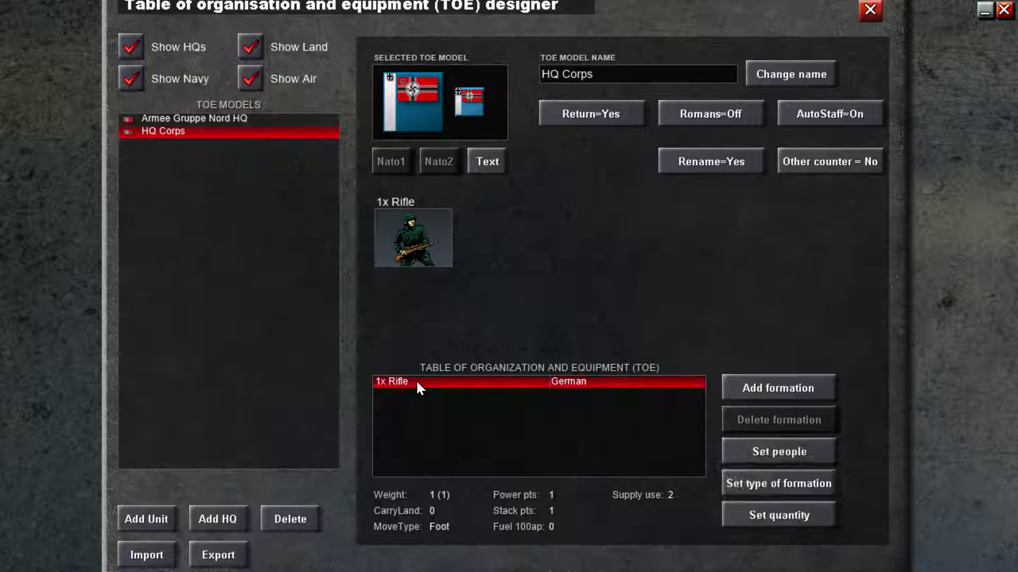
pyautogui.click(243, 118)
pyautogui.click(231, 132)
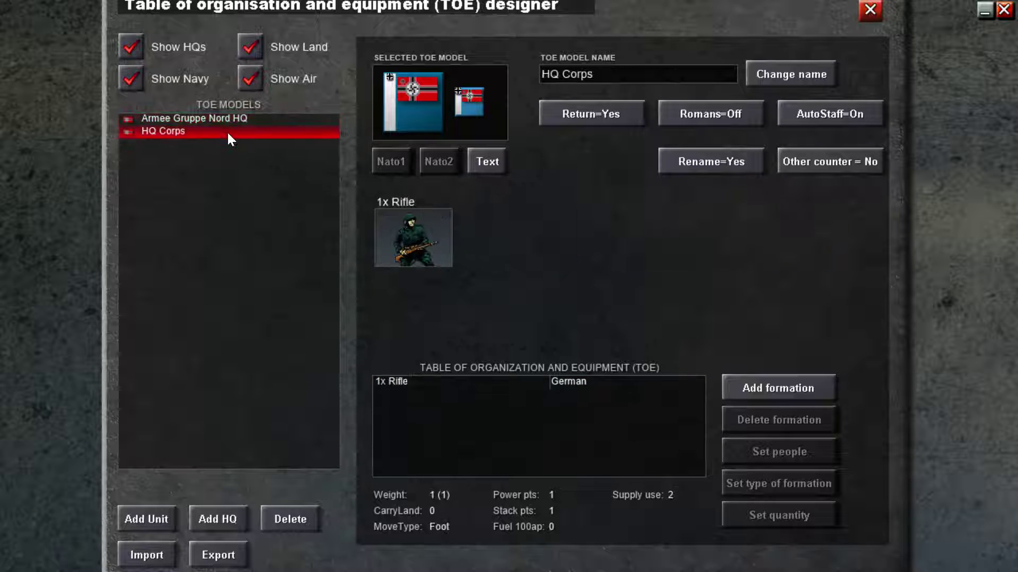
pyautogui.click(593, 379)
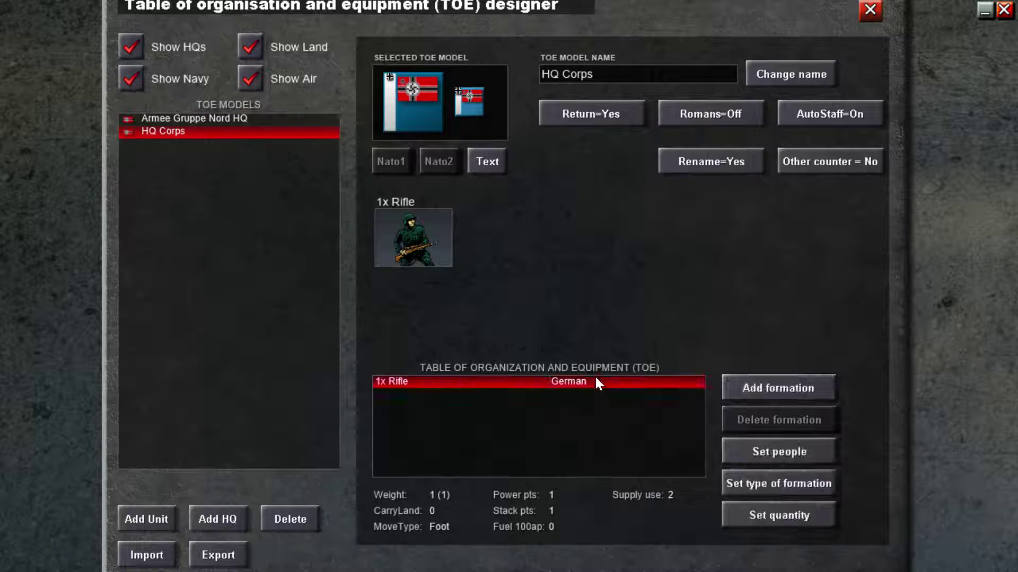
pyautogui.click(785, 514)
pyautogui.write('10')
pyautogui.press('Return')
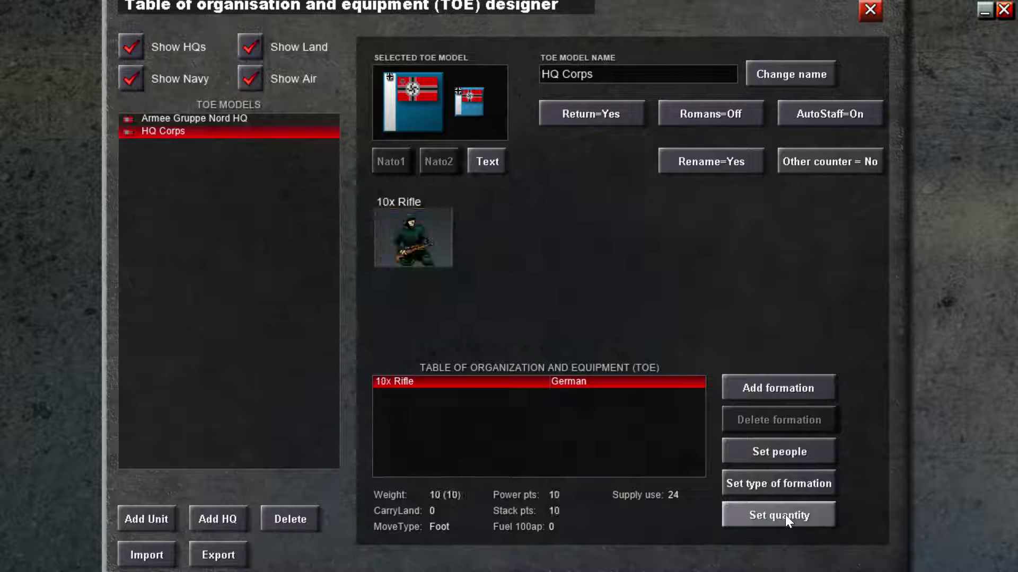
# - Add a second formation to HQ Corps with a quantity of 10
pyautogui.click(759, 390)
pyautogui.click(542, 396)
pyautogui.click(769, 515)
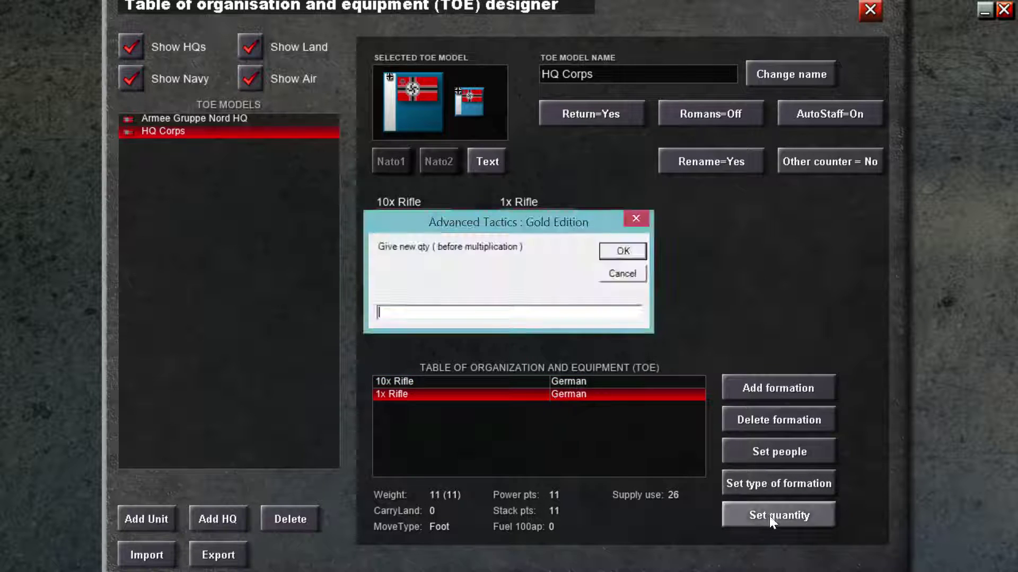
pyautogui.write('0')
pyautogui.press('Return')
# - Change HQ Corps' first formation to the Staff type and set its quantity to 20
pyautogui.click(565, 381)
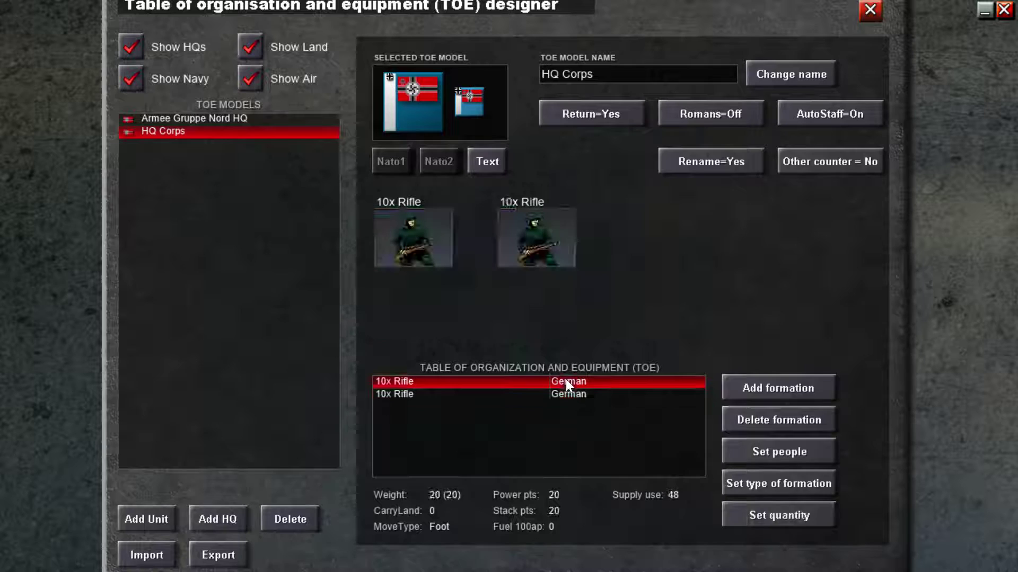
pyautogui.click(781, 483)
pyautogui.press('s')
pyautogui.press('t')
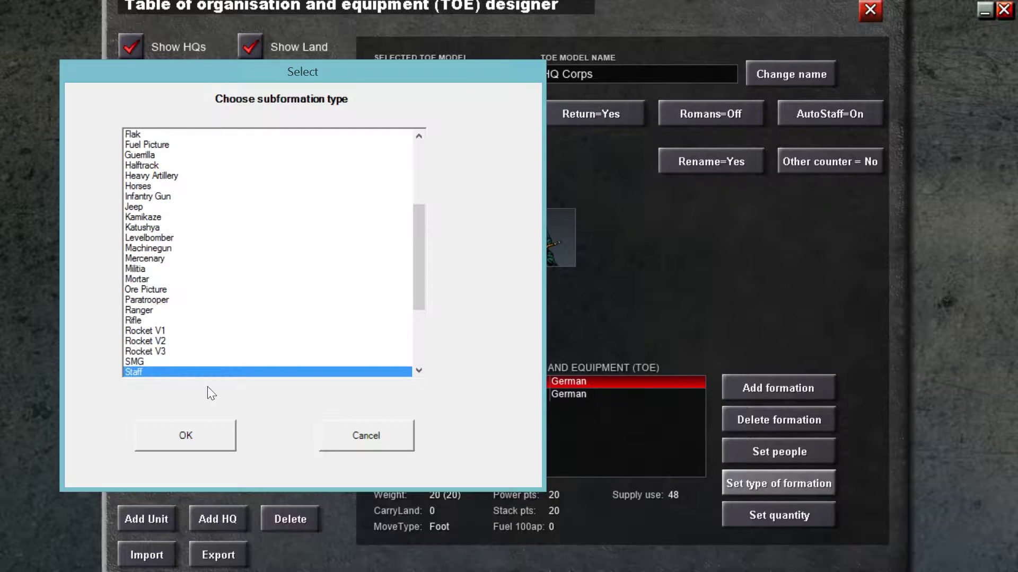
pyautogui.click(170, 433)
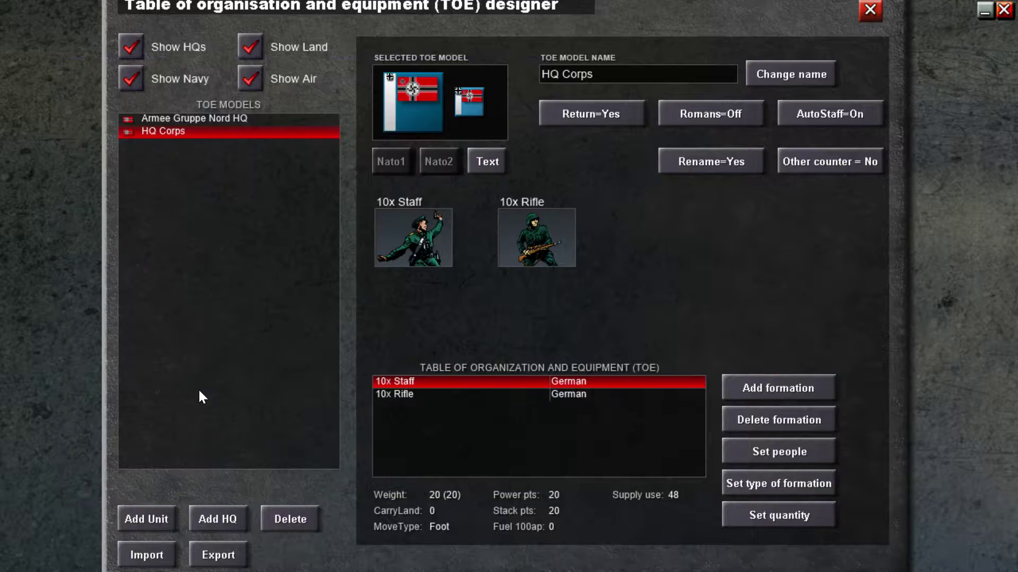
pyautogui.click(759, 510)
pyautogui.write('20')
pyautogui.press('Return')
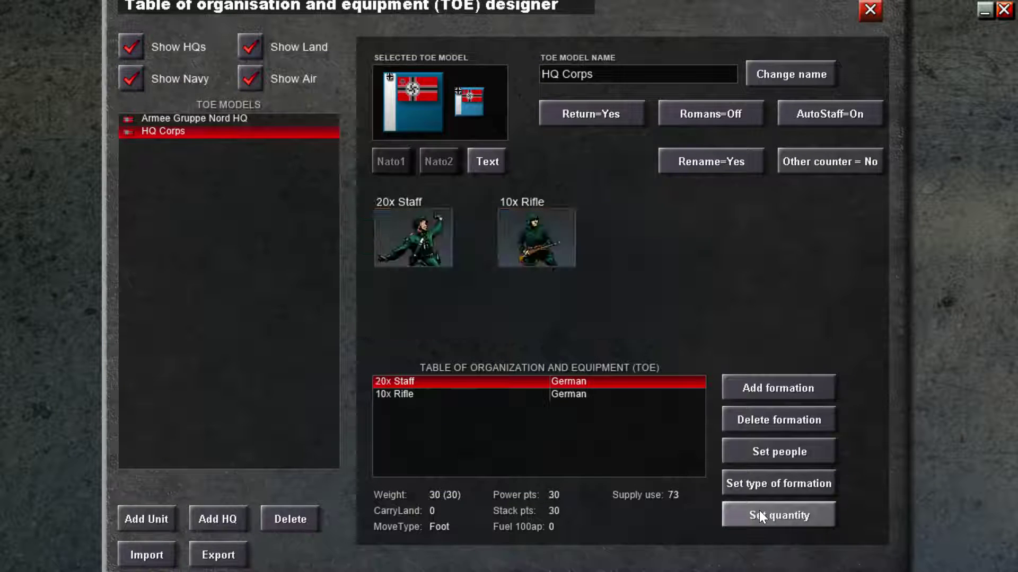
# - Change HQ Corps' second formation to the Truck type
pyautogui.click(452, 409)
pyautogui.click(465, 395)
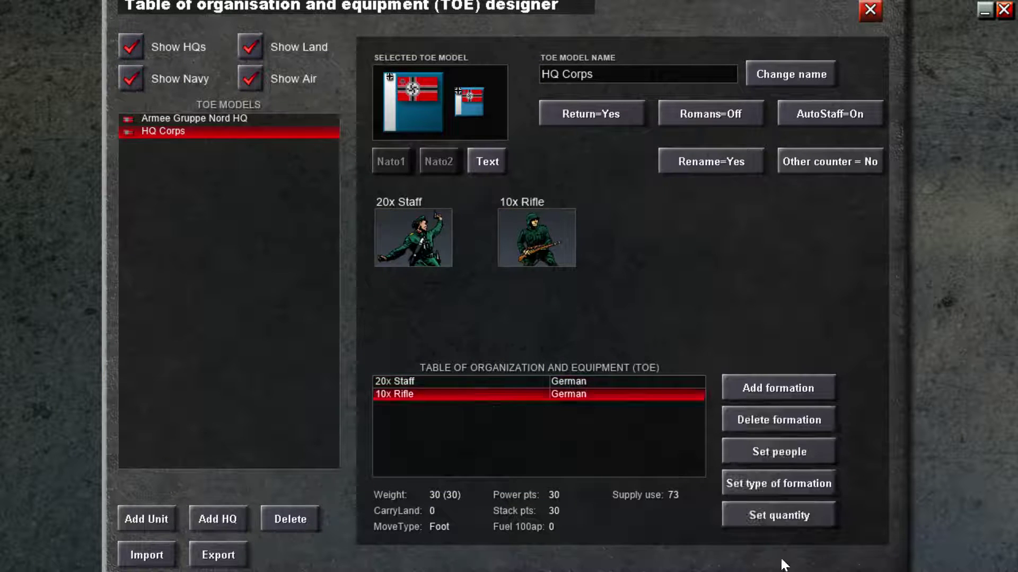
pyautogui.click(784, 519)
pyautogui.click(645, 285)
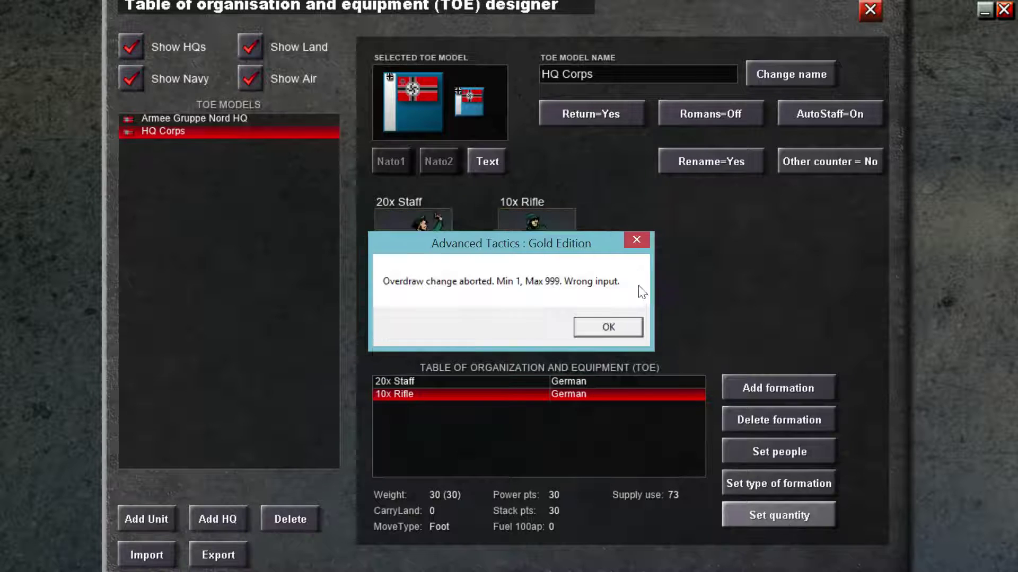
pyautogui.click(596, 324)
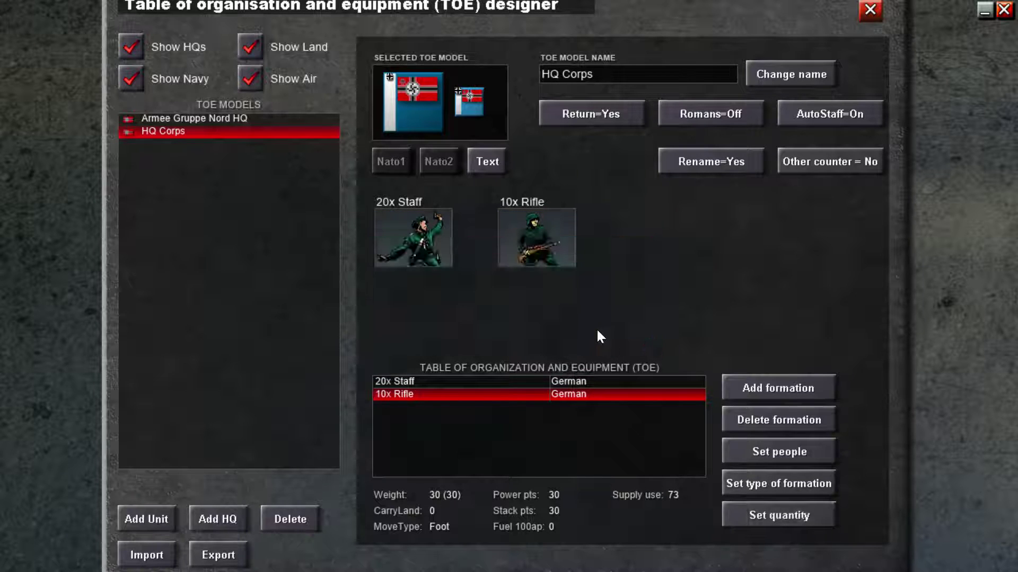
pyautogui.click(779, 481)
pyautogui.moveTo(232, 273); pyautogui.dragTo(227, 420)
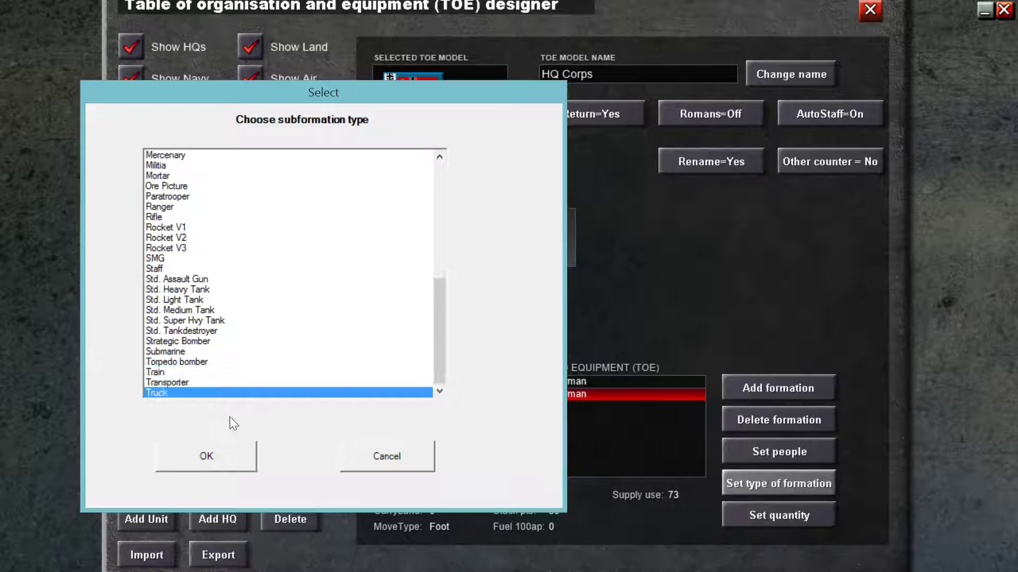
pyautogui.click(211, 456)
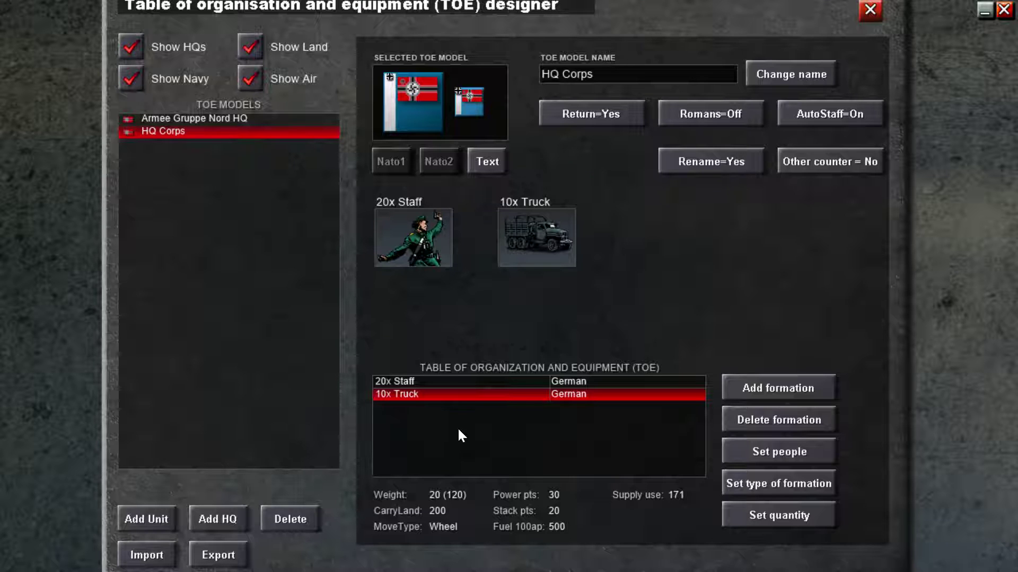
# - Add a third formation to HQ Corps, with a quantity of 2 and the Flak type, and close the TOE designer
pyautogui.click(773, 391)
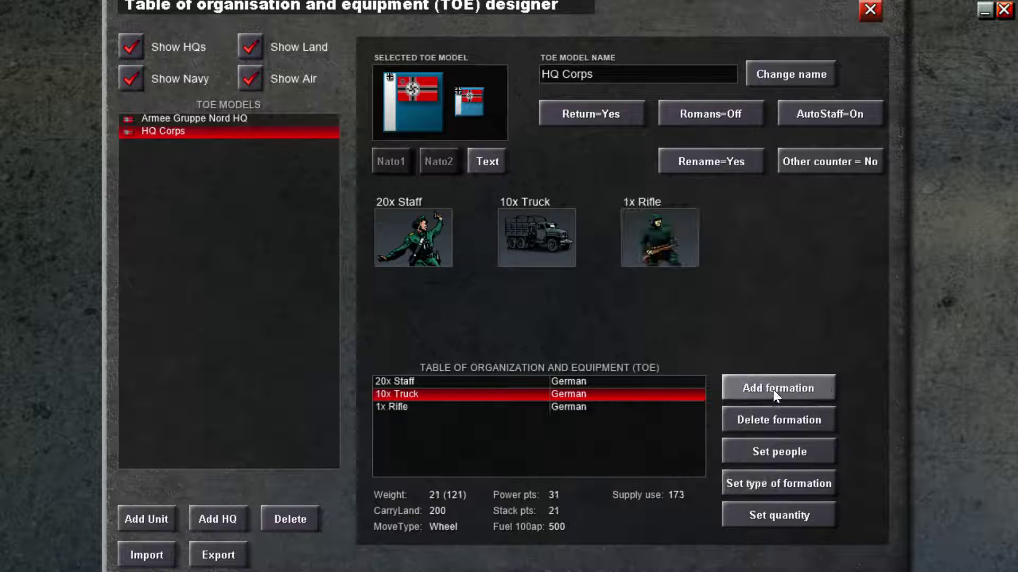
pyautogui.click(570, 406)
pyautogui.click(777, 521)
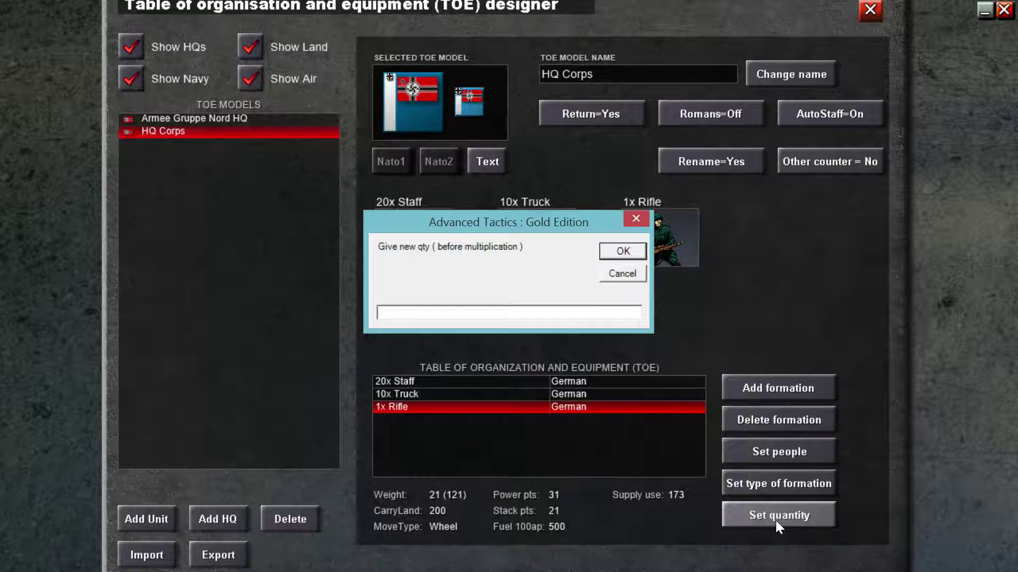
pyautogui.write('2')
pyautogui.press('Return')
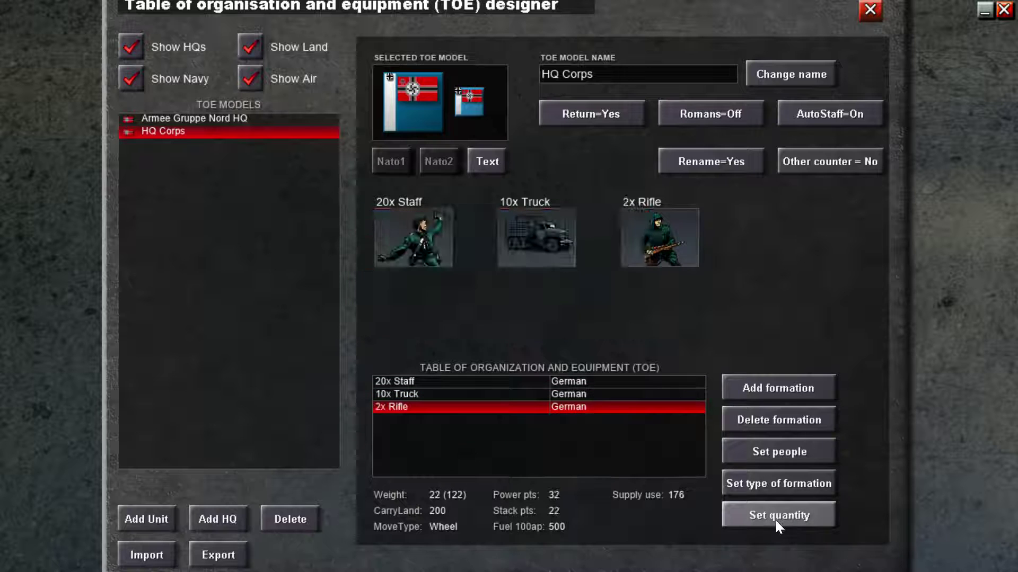
pyautogui.click(784, 486)
pyautogui.press('f')
pyautogui.press('f')
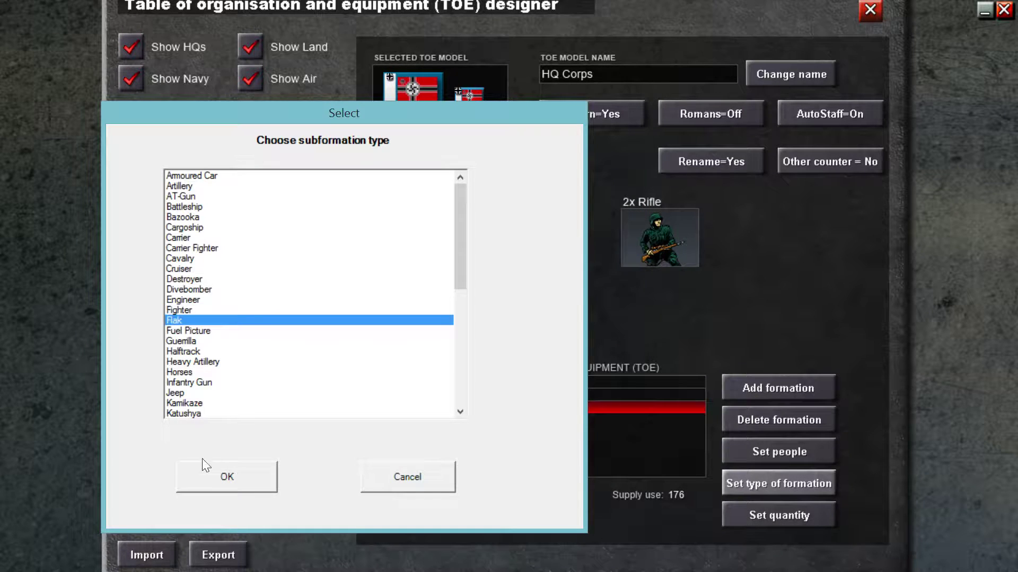
pyautogui.click(214, 464)
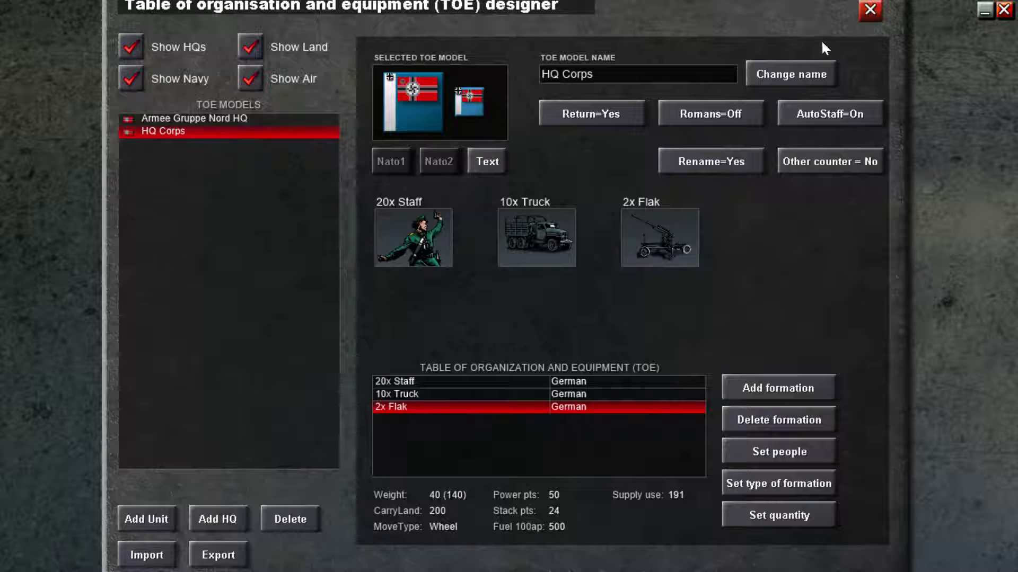
pyautogui.click(869, 9)
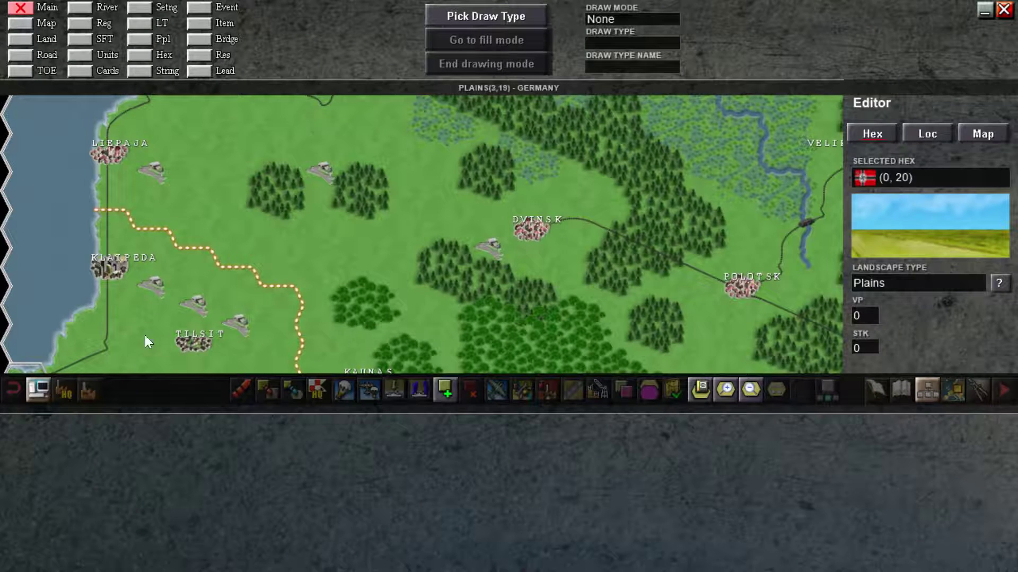
pyautogui.click(154, 249)
pyautogui.click(446, 390)
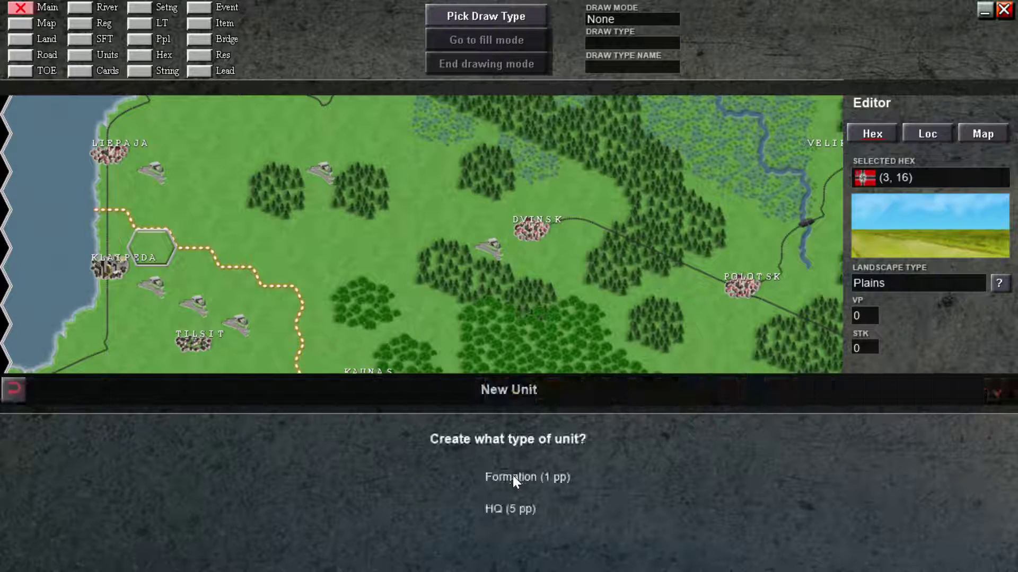
pyautogui.click(7, 394)
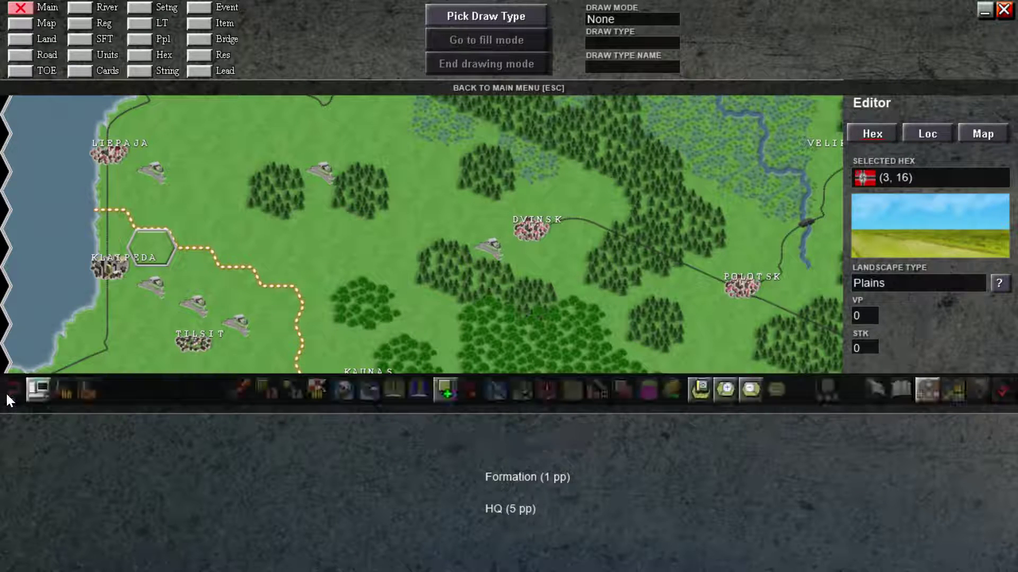
# - Set the starting political points of the Germany regime to 100
pyautogui.click(81, 24)
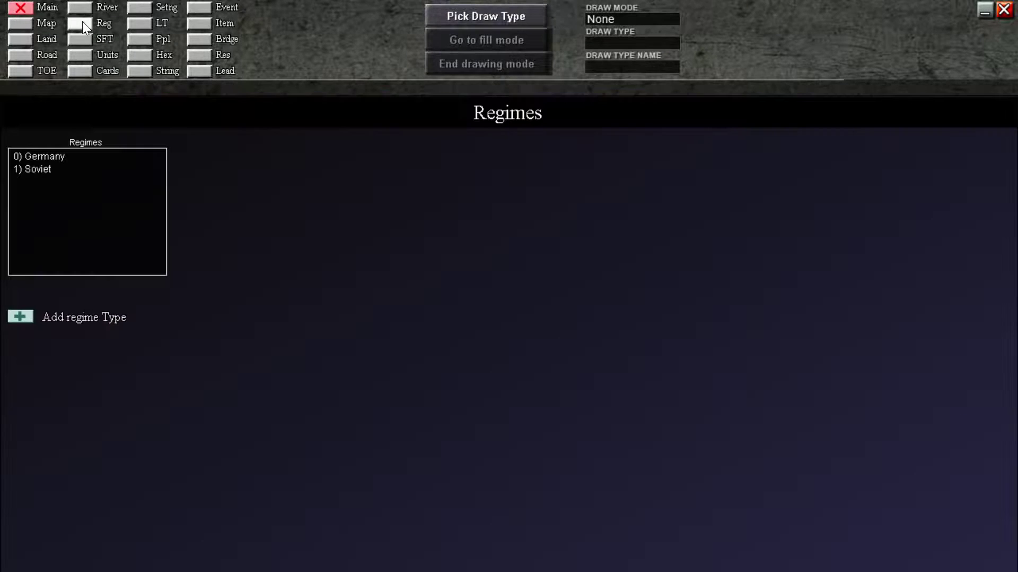
pyautogui.click(64, 158)
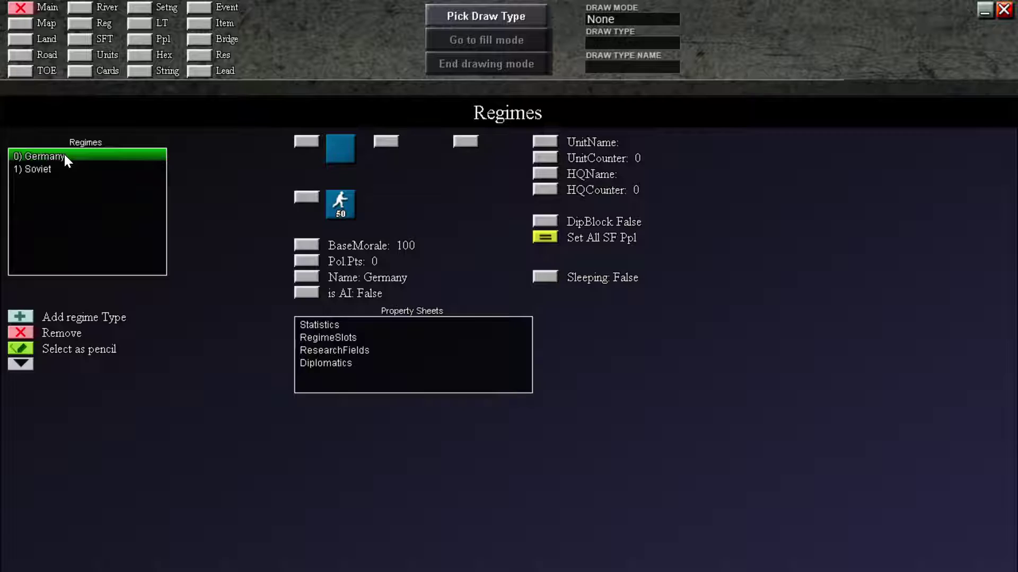
pyautogui.click(79, 23)
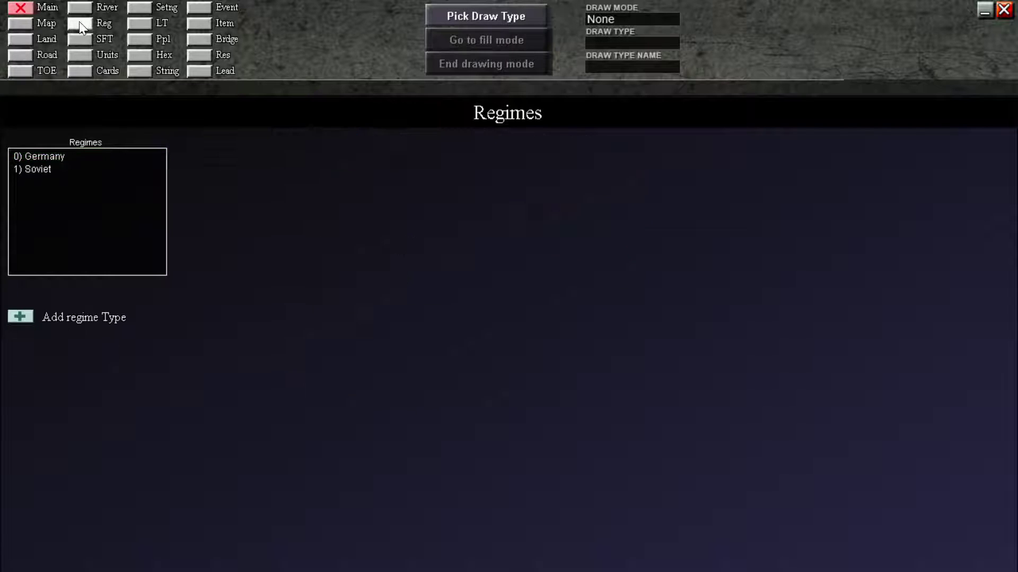
pyautogui.click(65, 154)
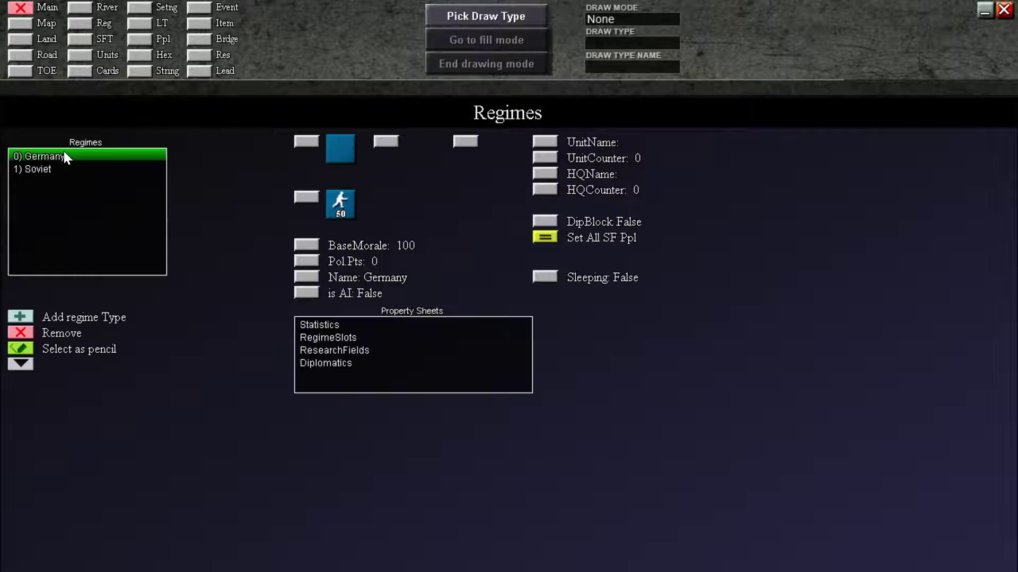
pyautogui.click(80, 26)
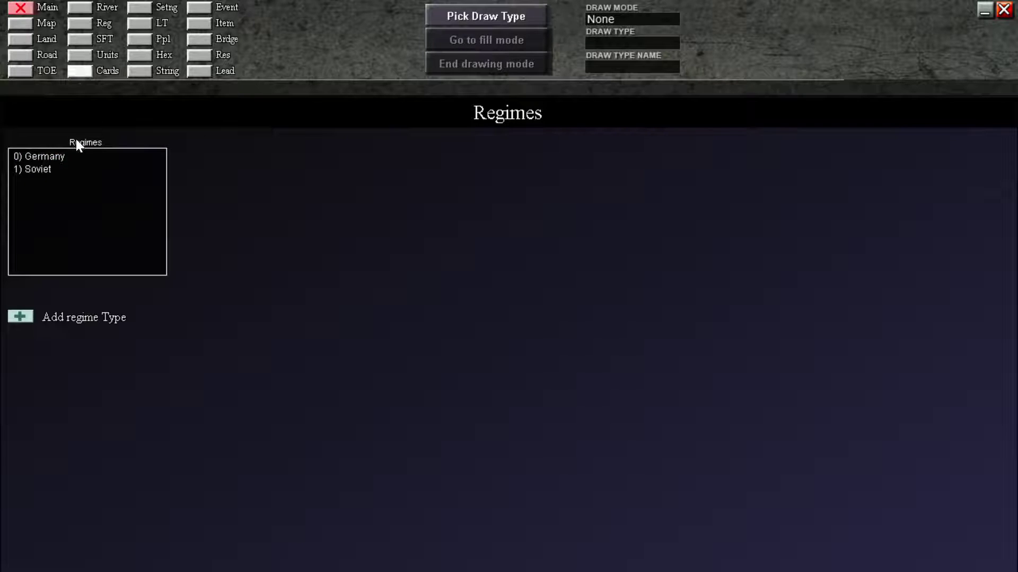
pyautogui.click(62, 157)
pyautogui.click(352, 324)
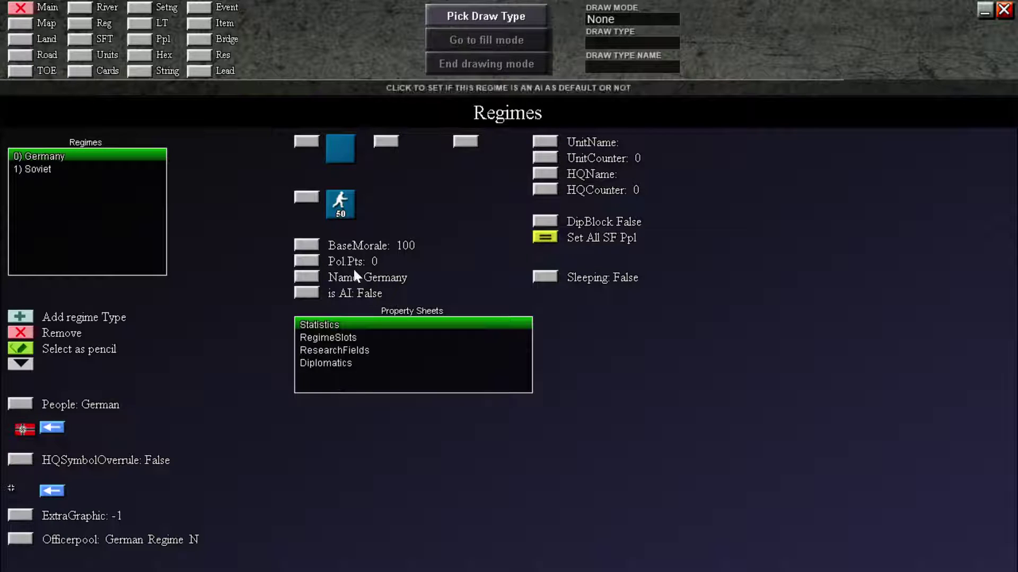
pyautogui.click(306, 262)
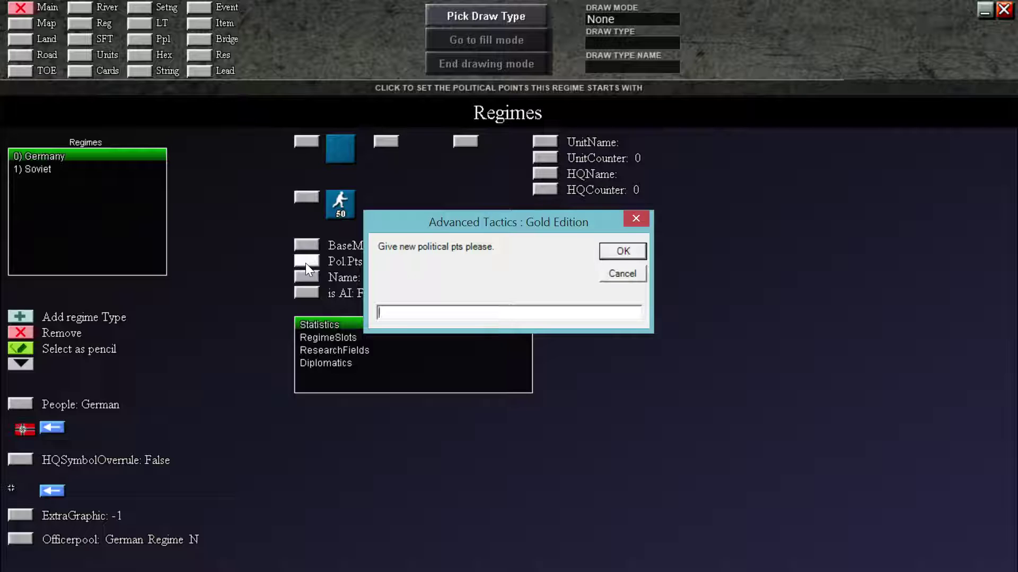
pyautogui.write('100')
pyautogui.press('Return')
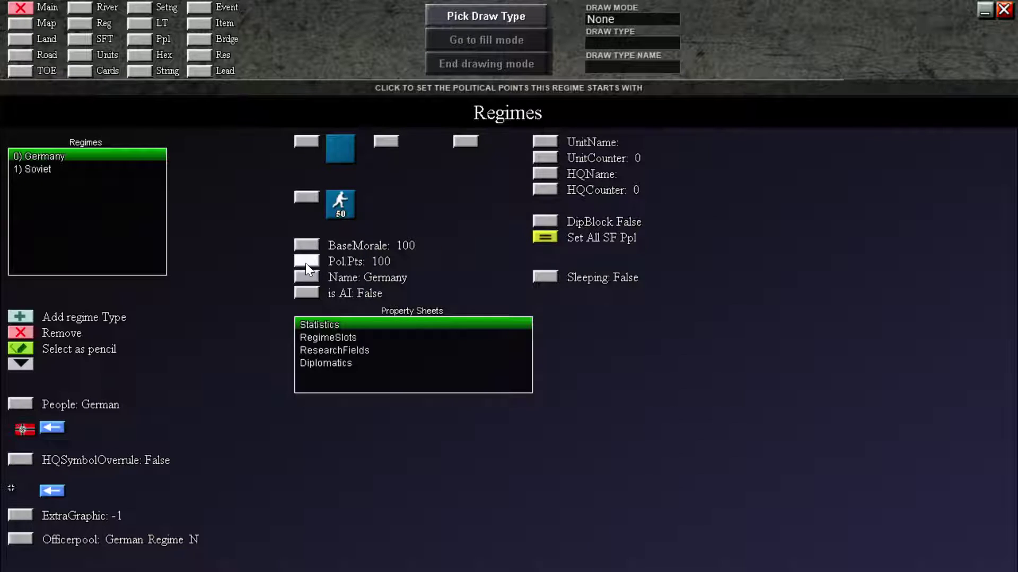
# - Examine the regime slots of the Germany regime, from Raw to Officer Cost
pyautogui.click(345, 337)
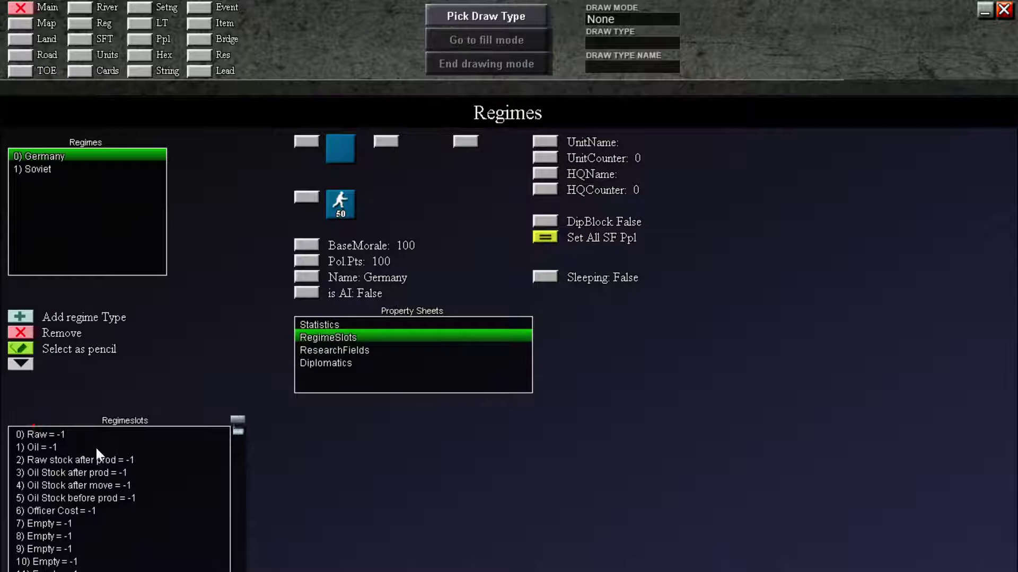
pyautogui.click(80, 467)
pyautogui.click(72, 495)
pyautogui.click(67, 511)
pyautogui.scroll(-1, 75, 507)
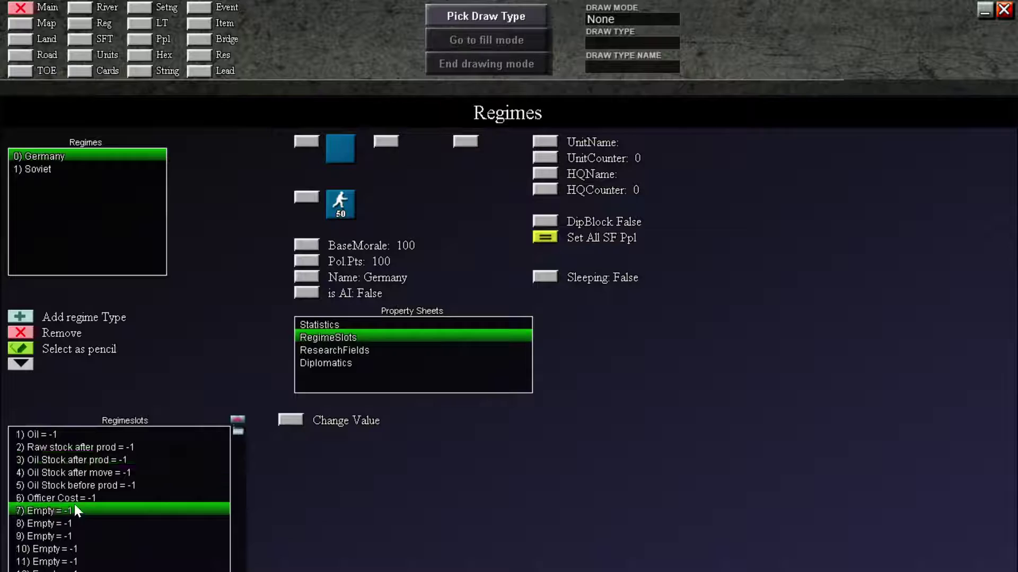
pyautogui.scroll(1, 77, 493)
pyautogui.click(88, 458)
pyautogui.click(85, 433)
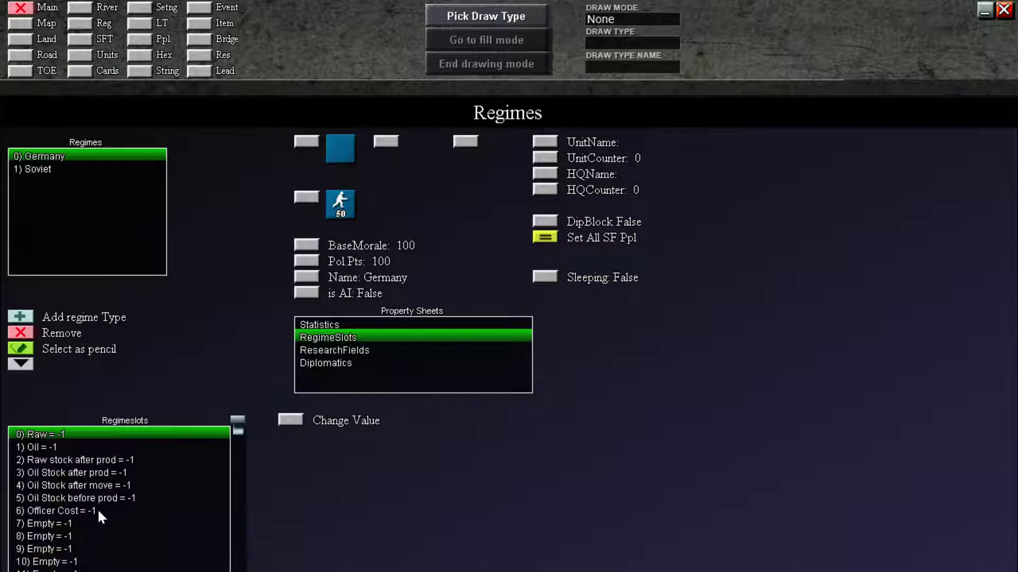
# - Open the Germany regime's research fields and set its overall research level to 3
pyautogui.click(378, 352)
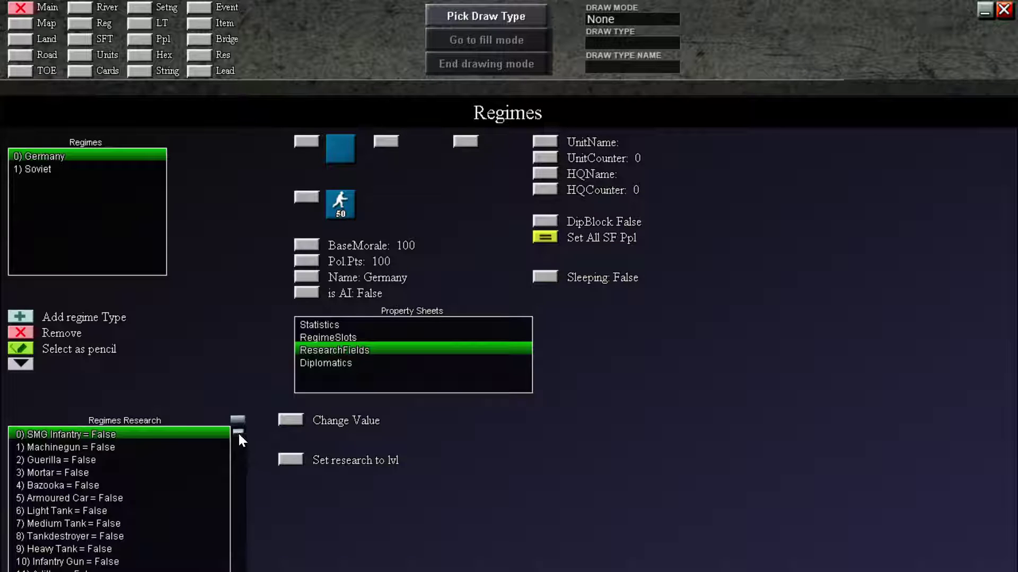
pyautogui.moveTo(238, 431); pyautogui.dragTo(240, 567)
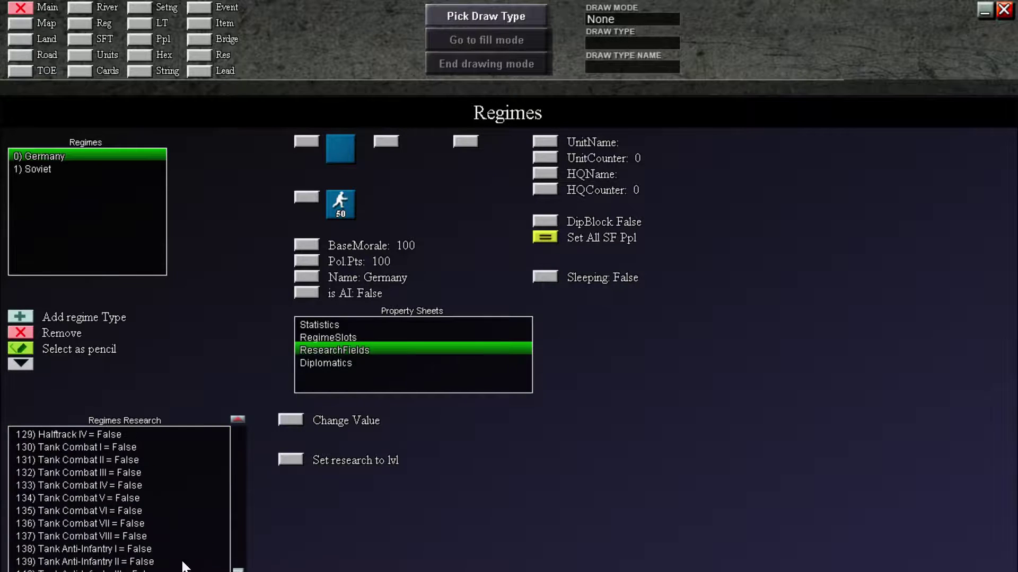
pyautogui.click(157, 564)
pyautogui.scroll(-4, 156, 564)
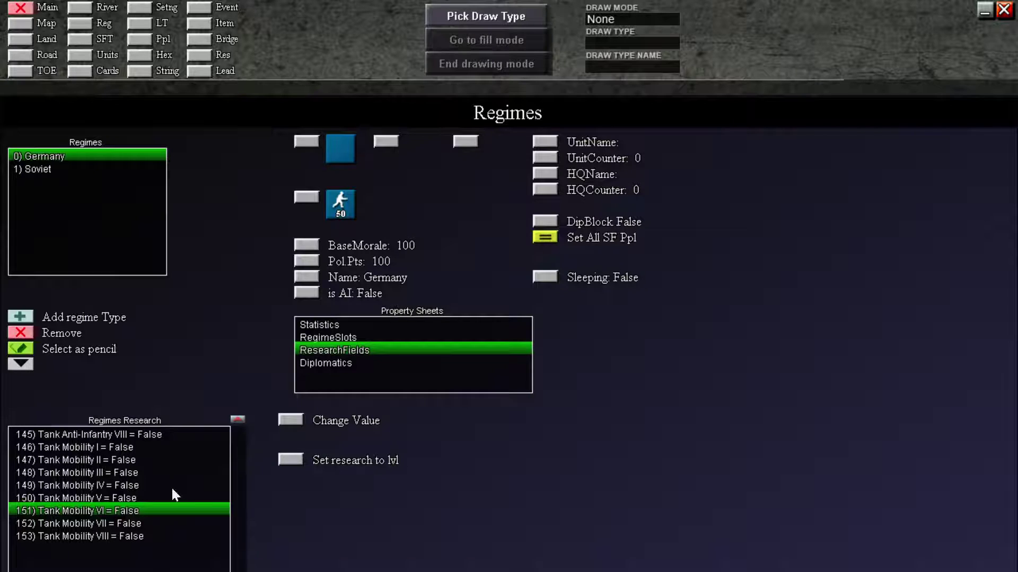
pyautogui.click(238, 432)
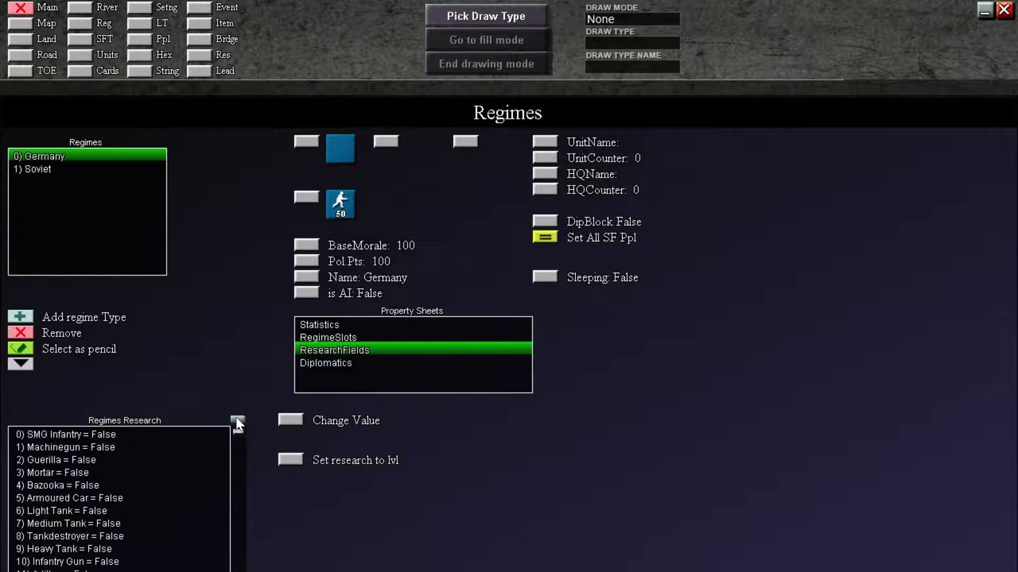
pyautogui.moveTo(237, 434); pyautogui.dragTo(237, 418)
pyautogui.click(291, 460)
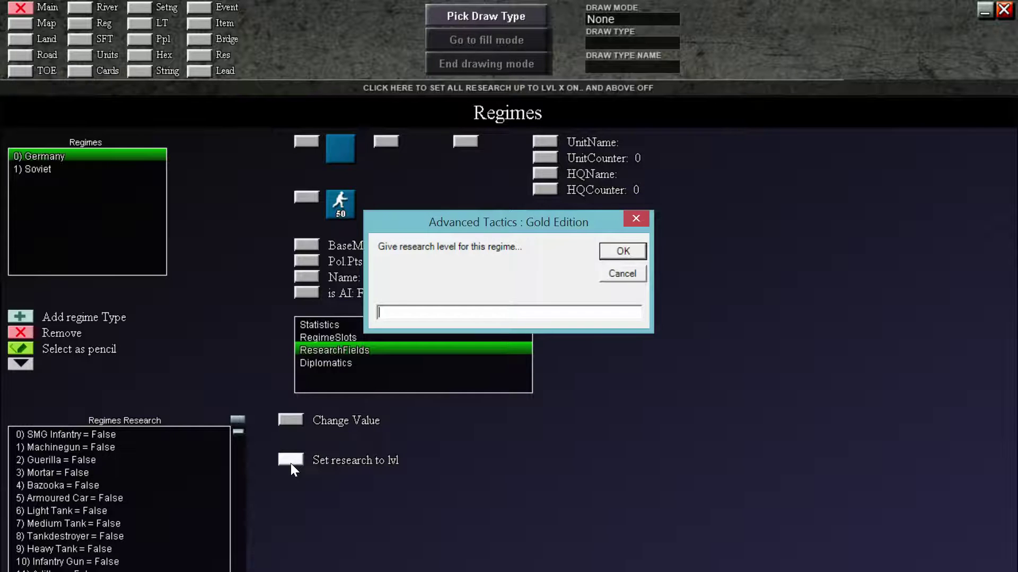
pyautogui.write('3')
pyautogui.press('Return')
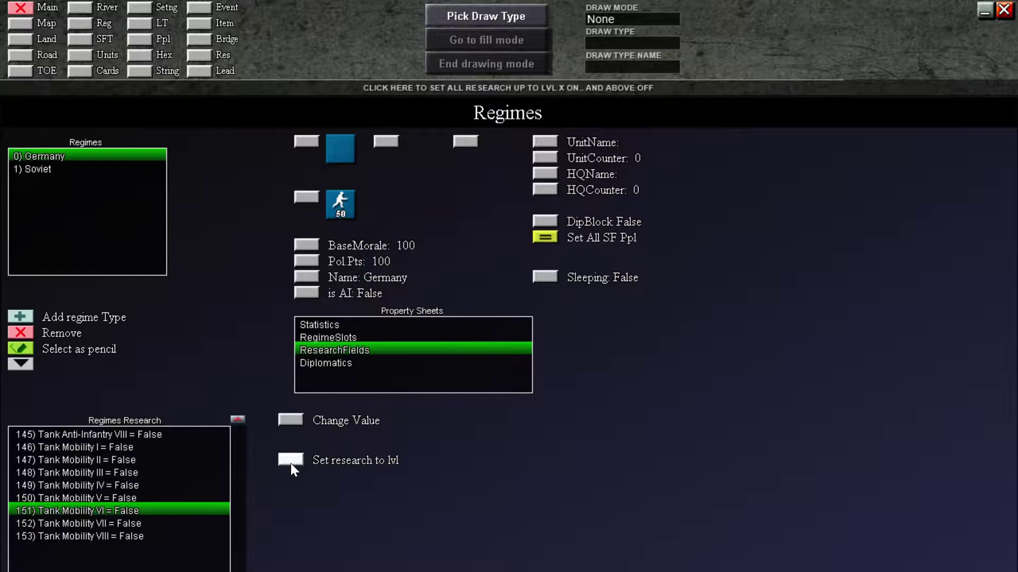
# - Disable the Heavy Tank research field for the Germany regime
pyautogui.moveTo(240, 437); pyautogui.dragTo(240, 431)
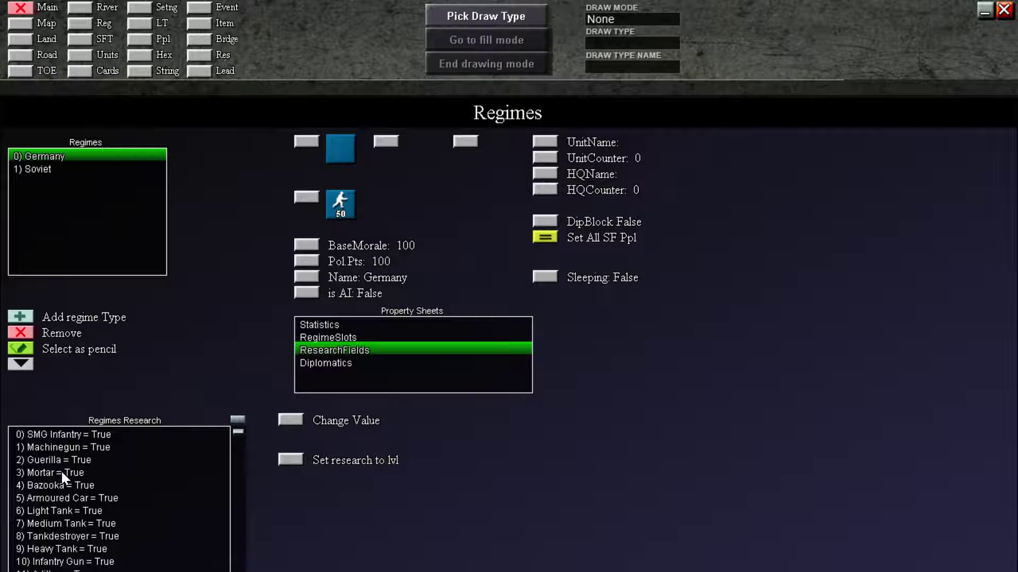
pyautogui.click(85, 485)
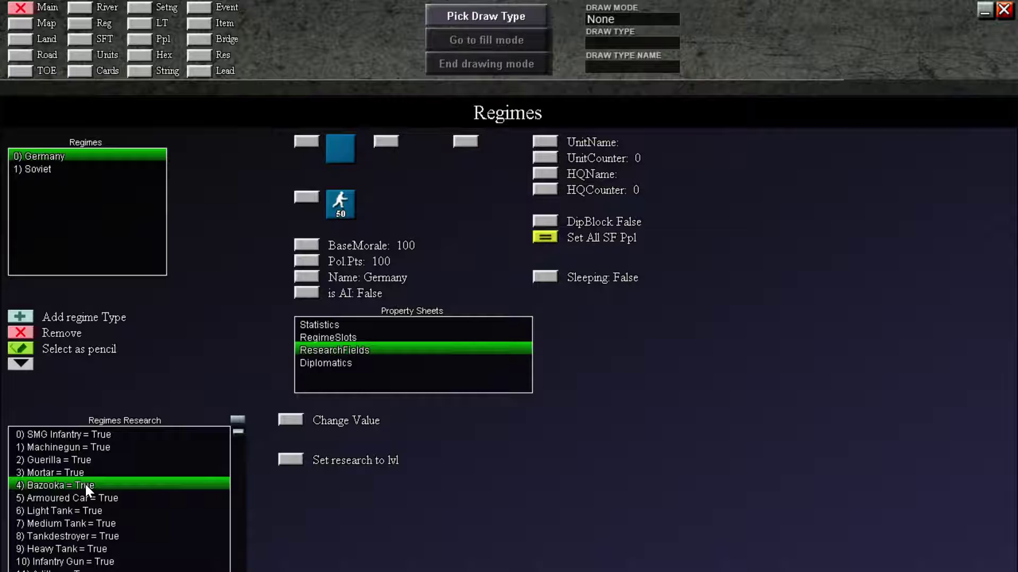
pyautogui.click(99, 551)
pyautogui.scroll(-3, 99, 553)
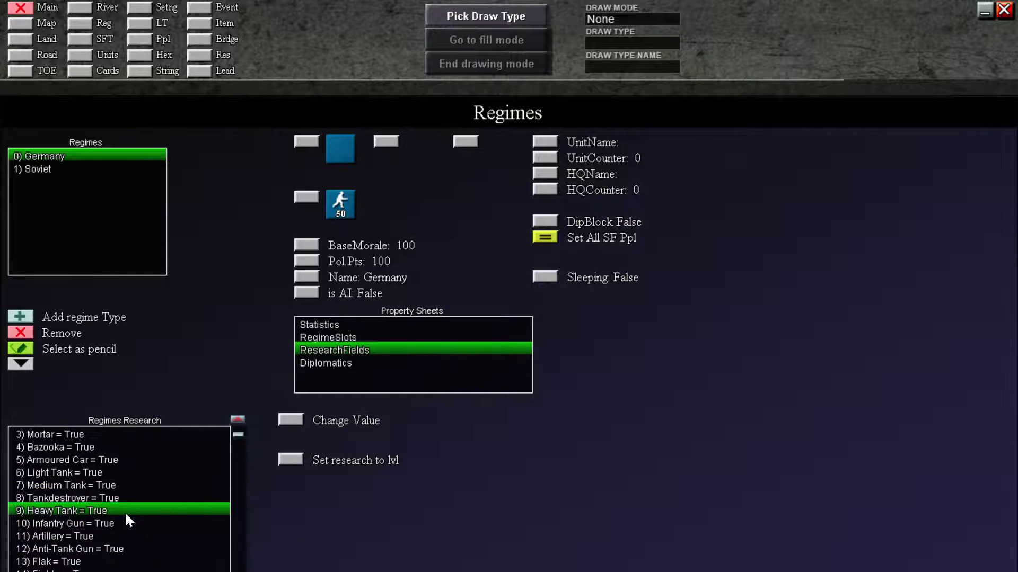
pyautogui.click(290, 421)
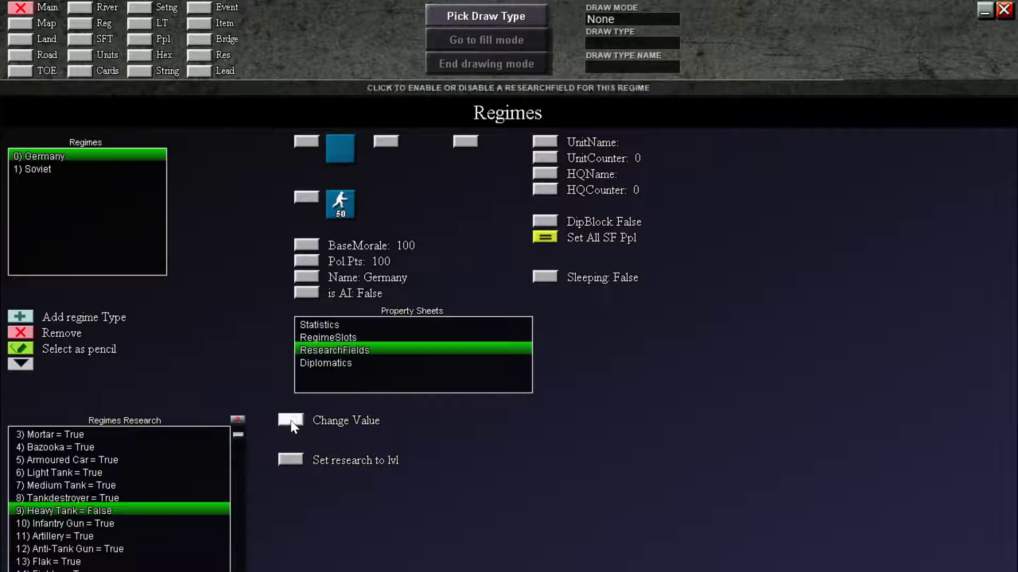
# - Go through Germany's research fields from Infantry Gun to Levelbomber, leaving them enabled, and set Cruiser to False
pyautogui.click(98, 520)
pyautogui.click(101, 517)
pyautogui.click(100, 519)
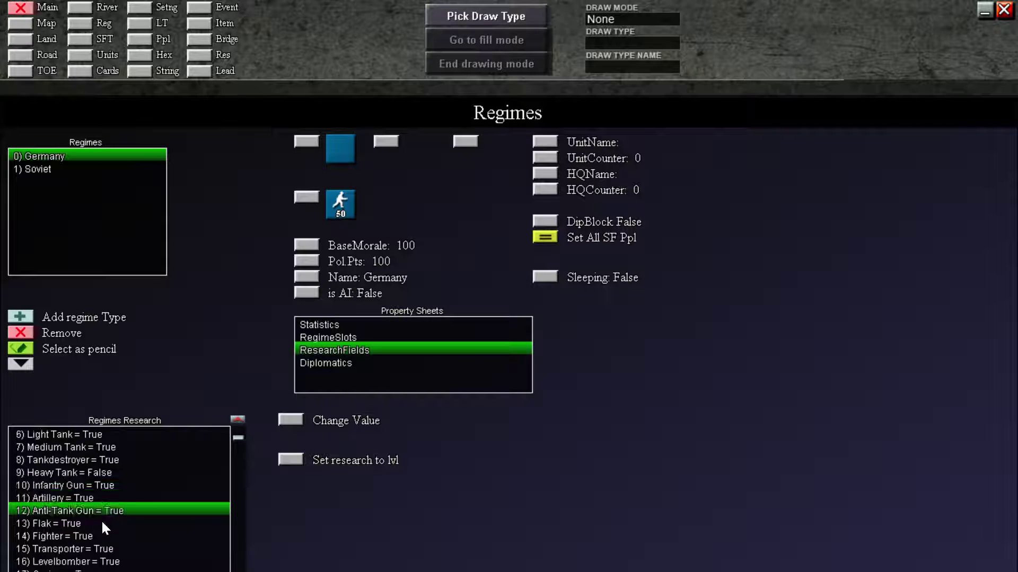
pyautogui.click(103, 522)
pyautogui.click(100, 522)
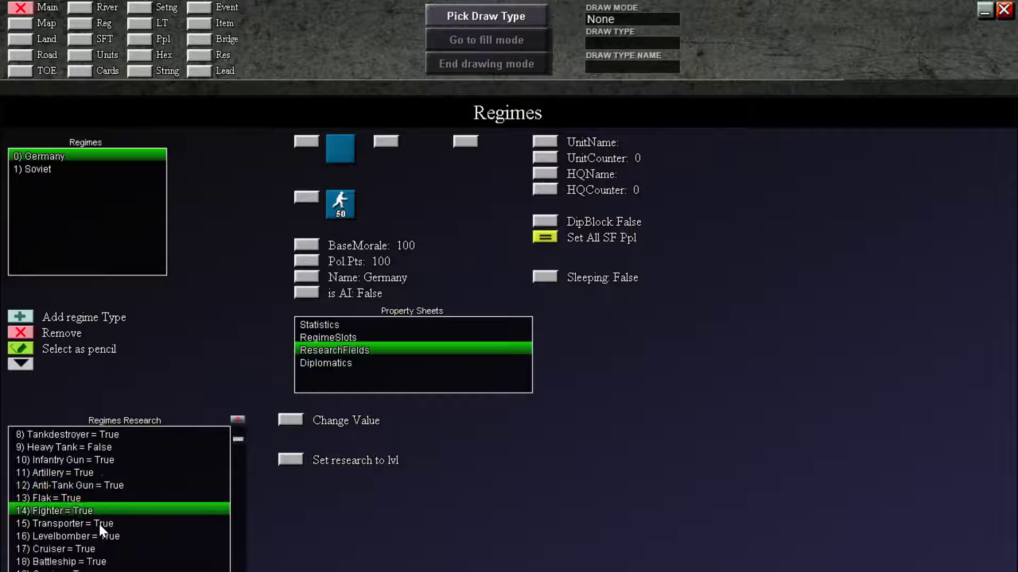
pyautogui.click(100, 485)
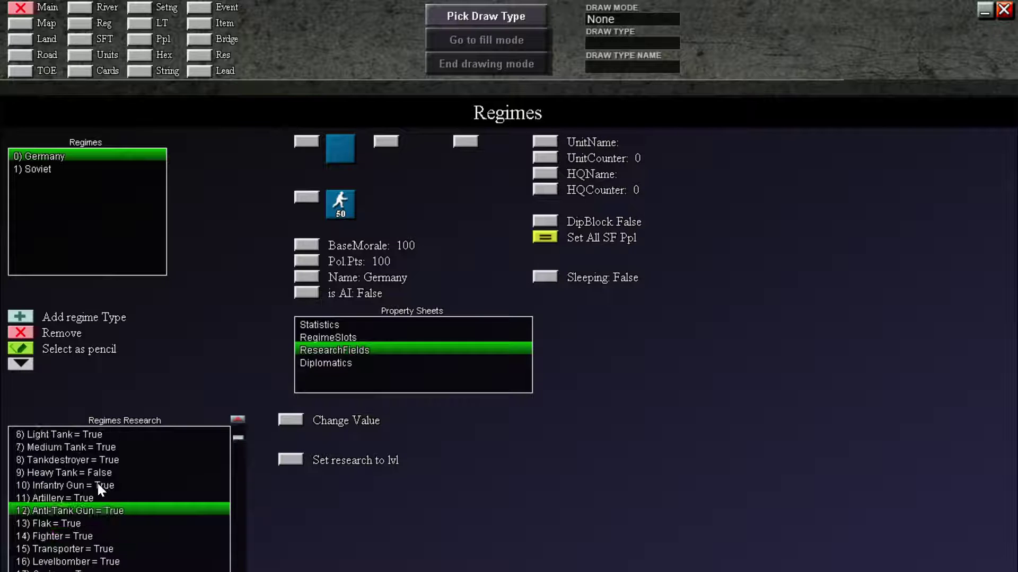
pyautogui.click(87, 523)
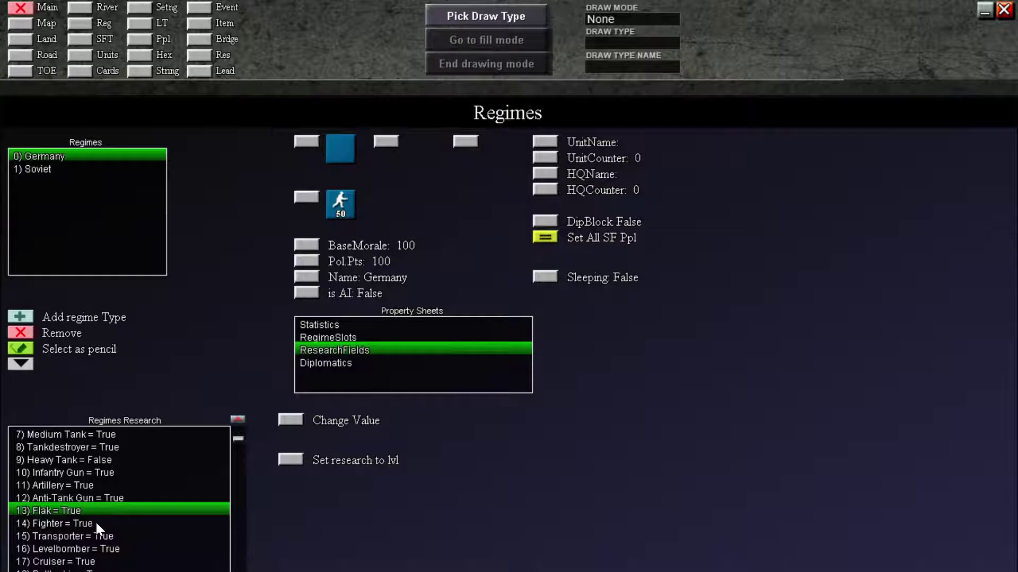
pyautogui.click(96, 523)
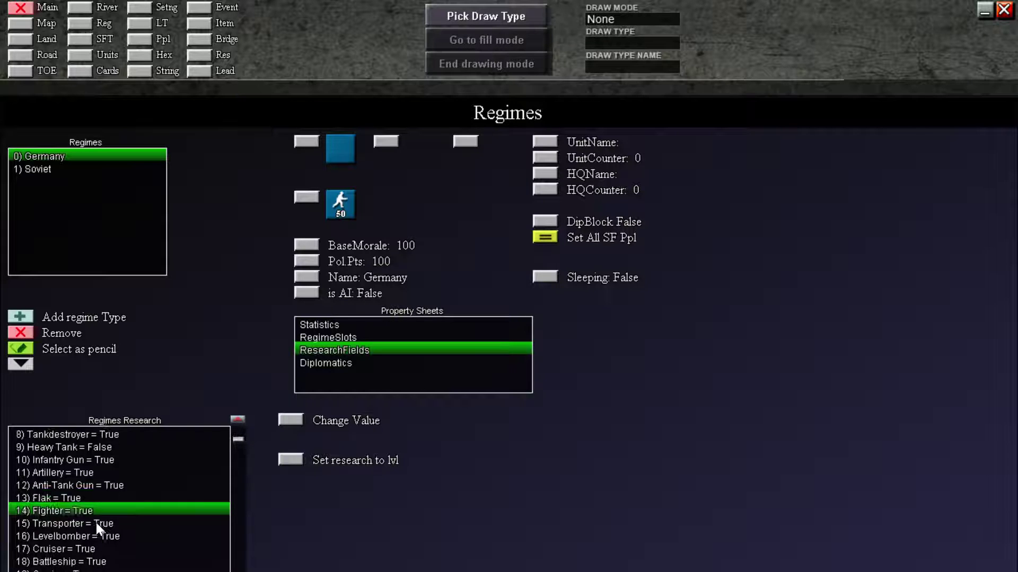
pyautogui.click(96, 522)
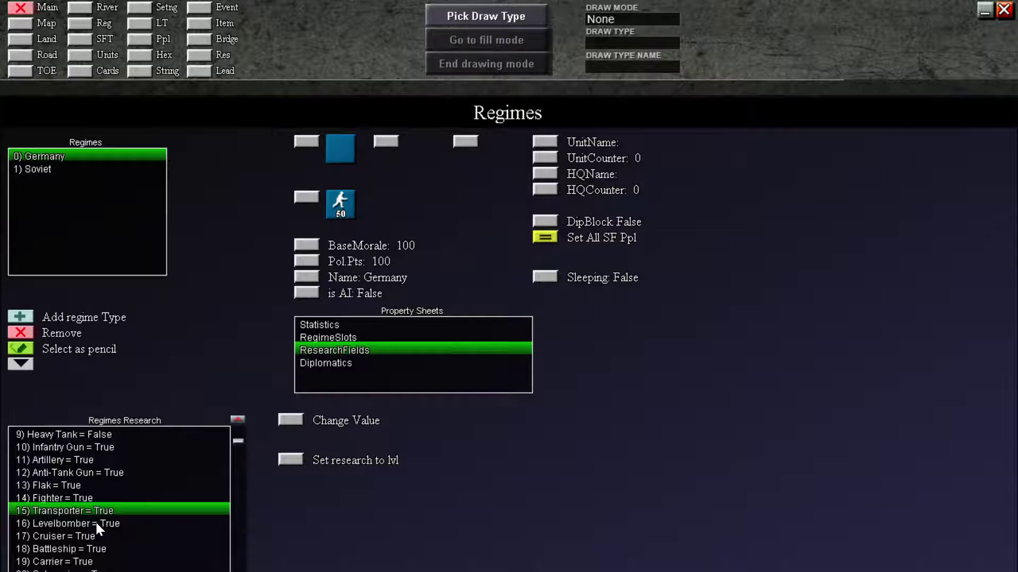
pyautogui.click(100, 522)
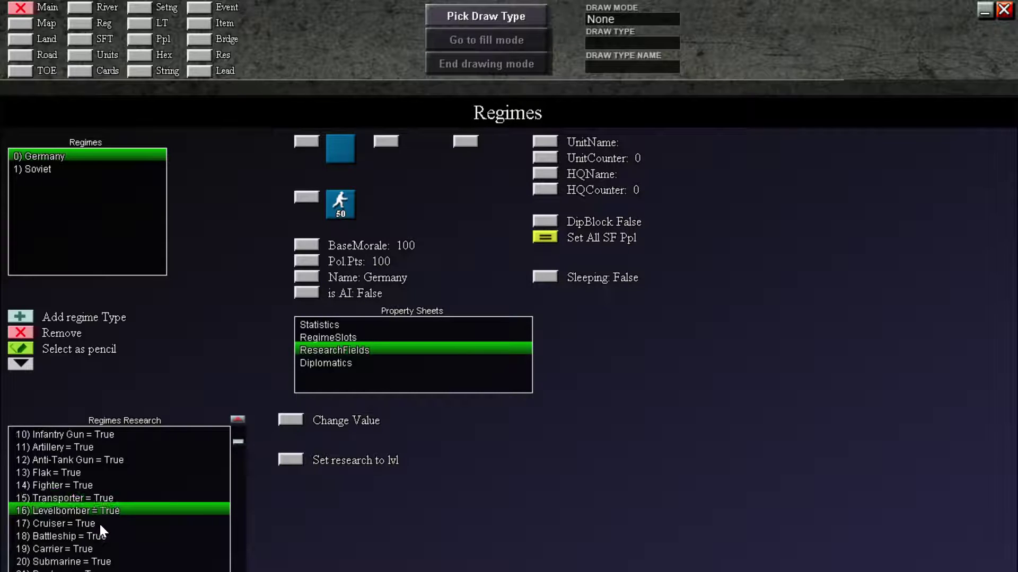
pyautogui.click(99, 522)
pyautogui.click(294, 418)
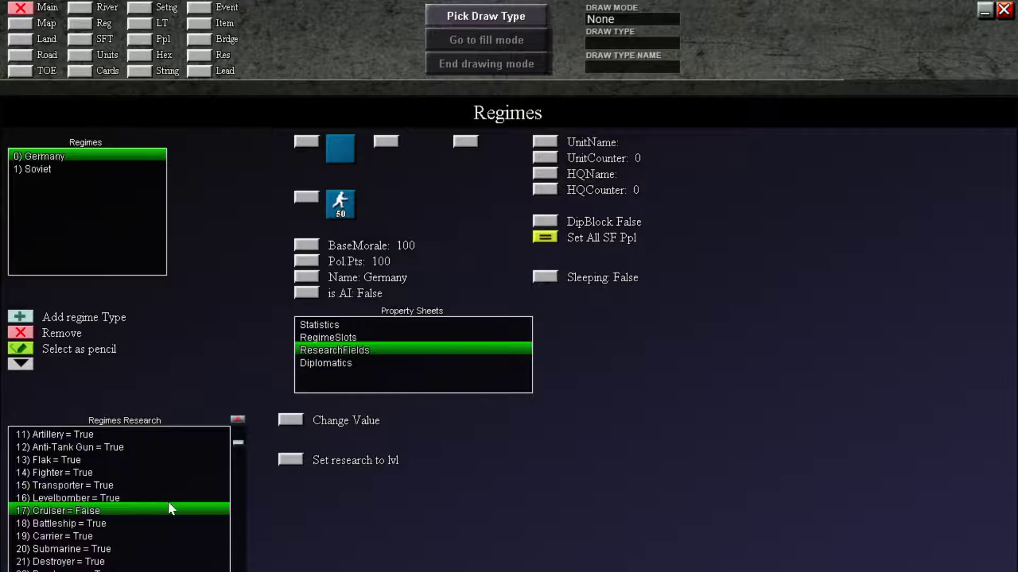
# - Set the Battleship and Carrier research fields of Germany to False
pyautogui.click(104, 520)
pyautogui.click(295, 419)
pyautogui.click(87, 520)
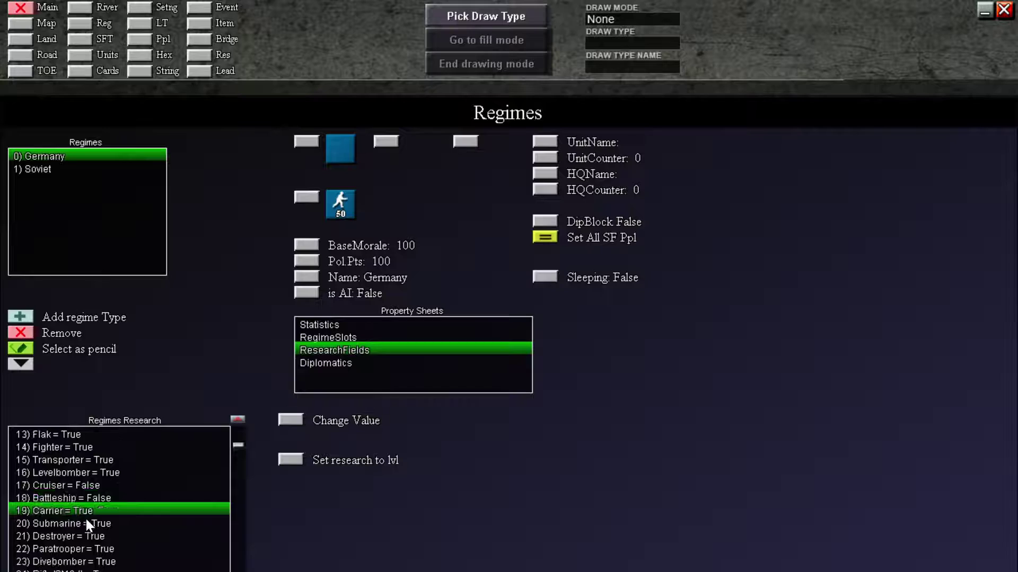
pyautogui.click(287, 420)
# - Turn off Germany's Submarine, Destroyer and Paratrooper research fields
pyautogui.click(94, 520)
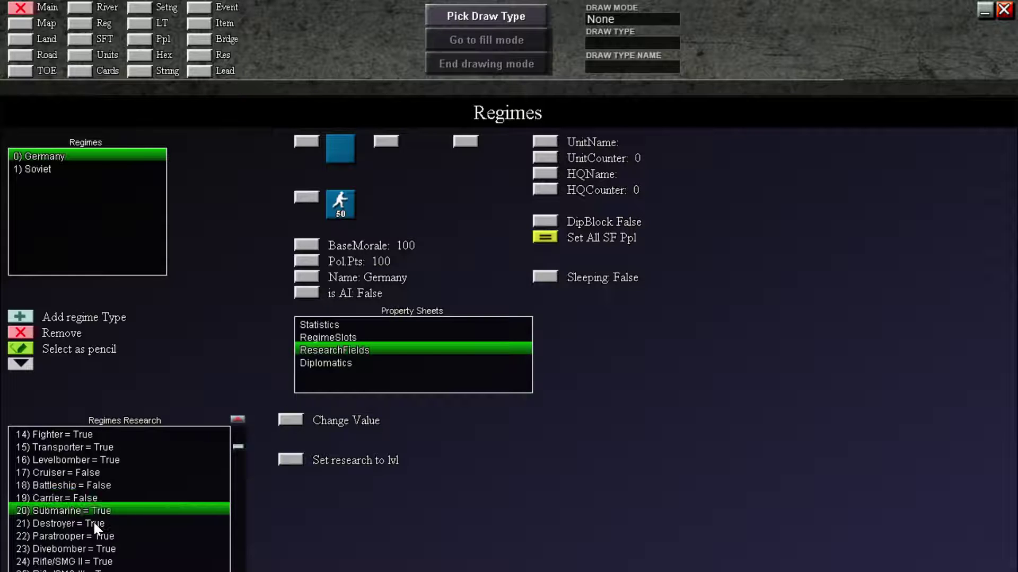
pyautogui.click(297, 418)
pyautogui.click(98, 525)
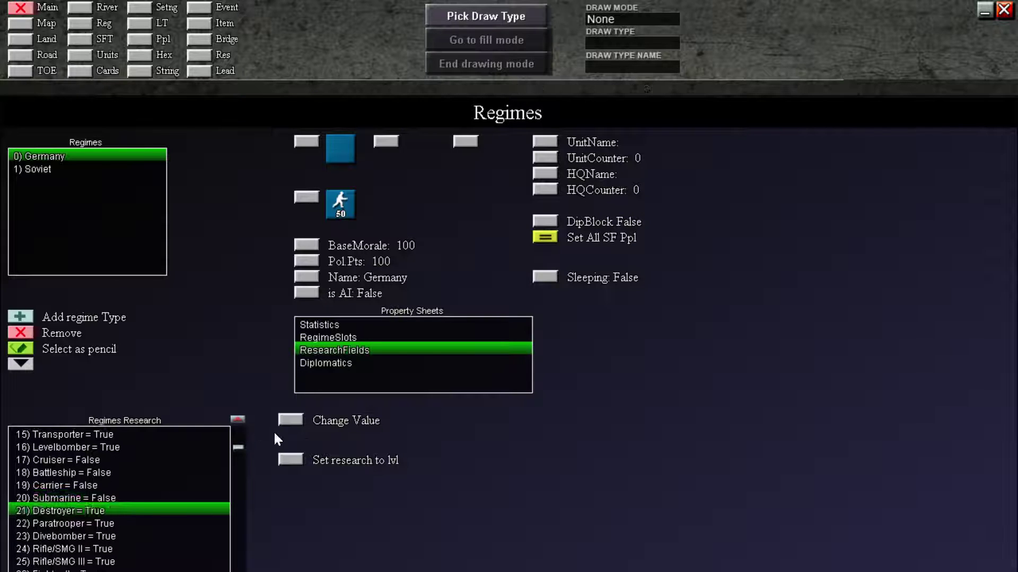
pyautogui.click(290, 419)
pyautogui.click(118, 520)
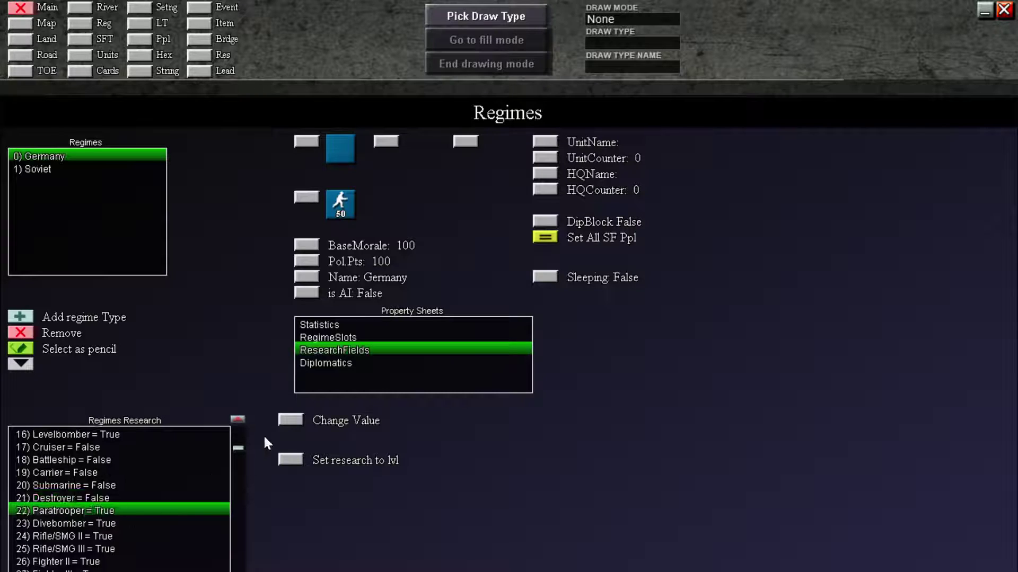
pyautogui.click(284, 422)
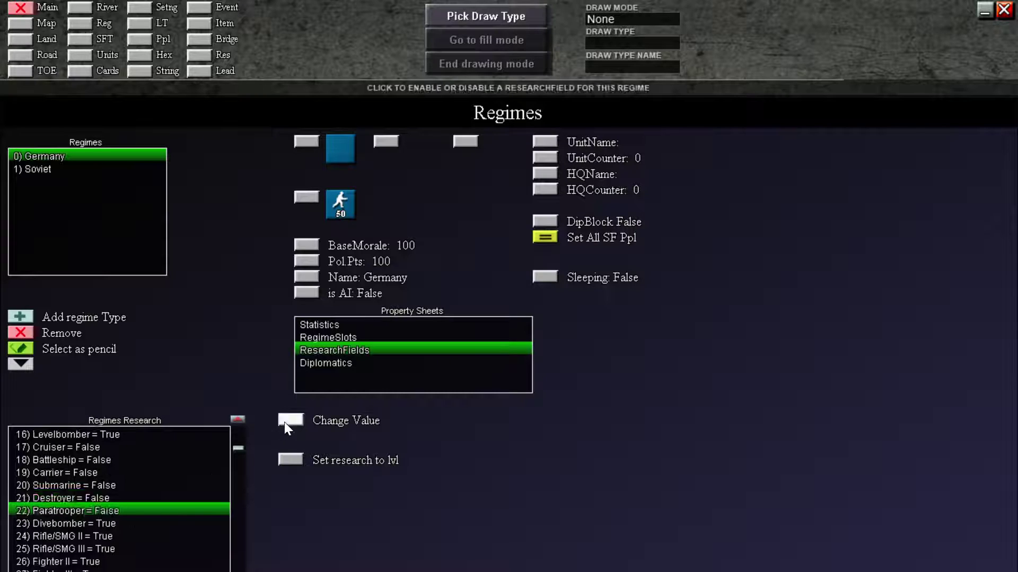
# - Keep Germany's Divebomber, Rifle/SMG and Fighter research enabled and set Destroyer II and Destroyer III to False
pyautogui.click(123, 522)
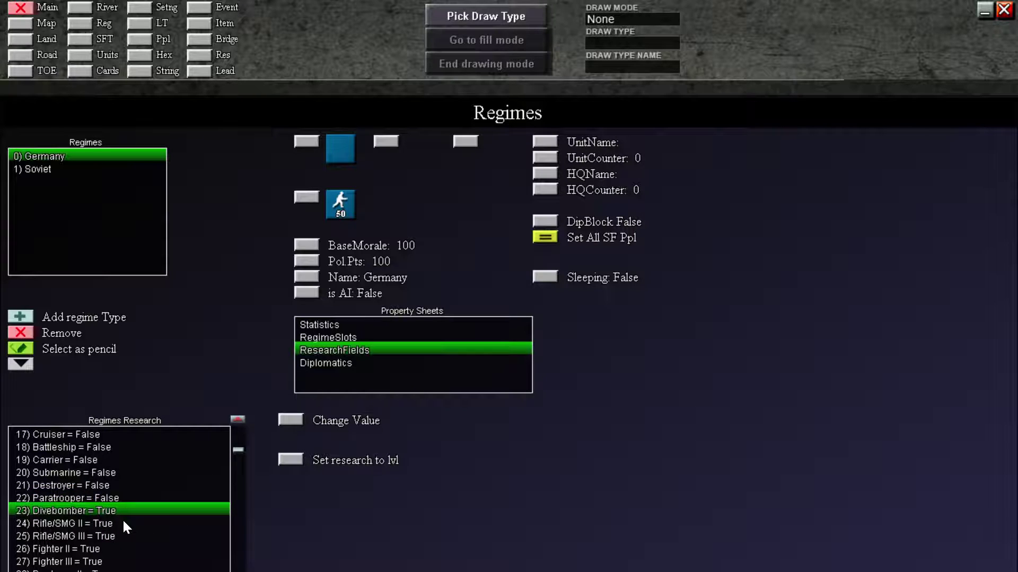
pyautogui.click(123, 523)
pyautogui.click(123, 523)
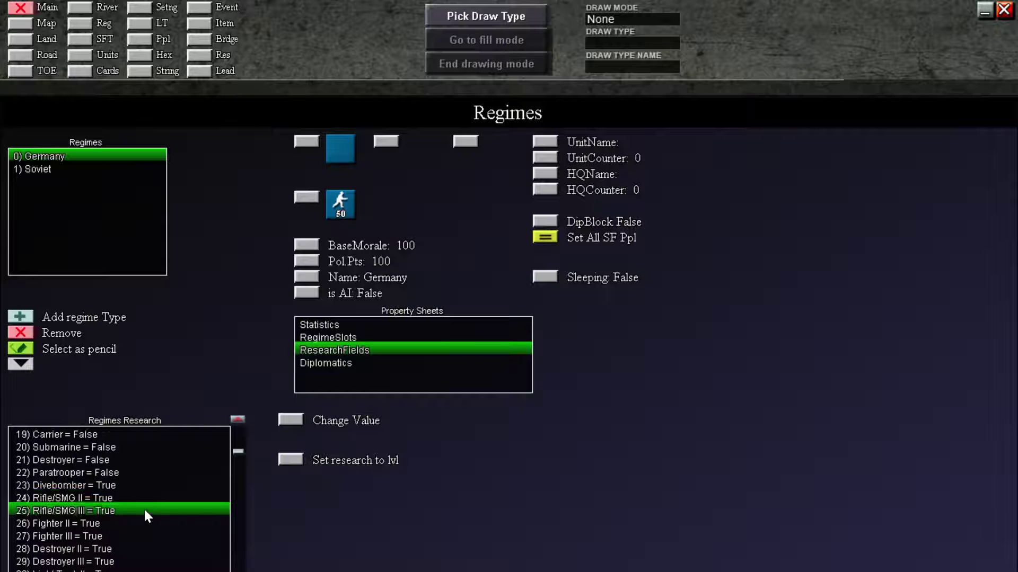
pyautogui.click(106, 522)
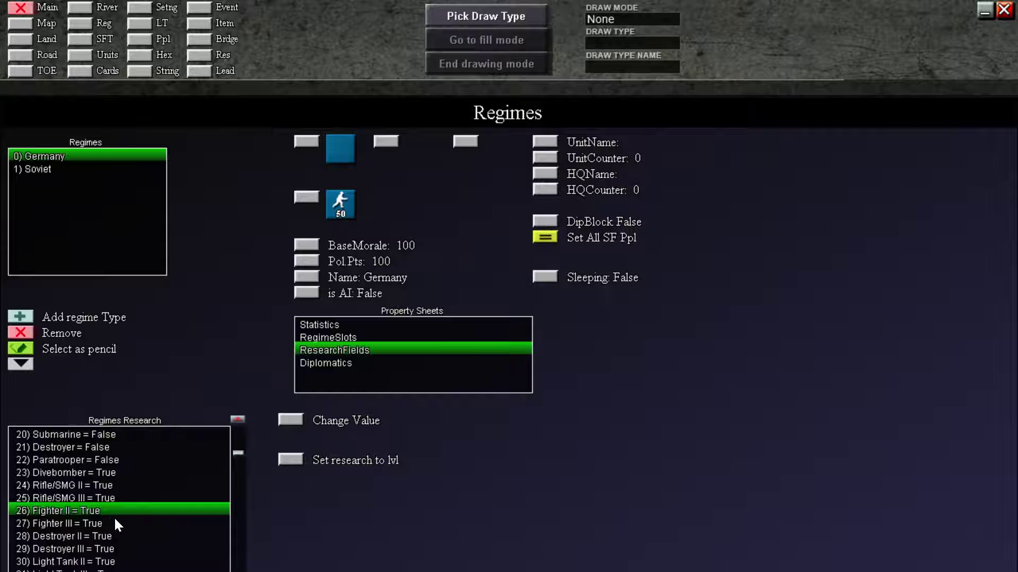
pyautogui.click(114, 519)
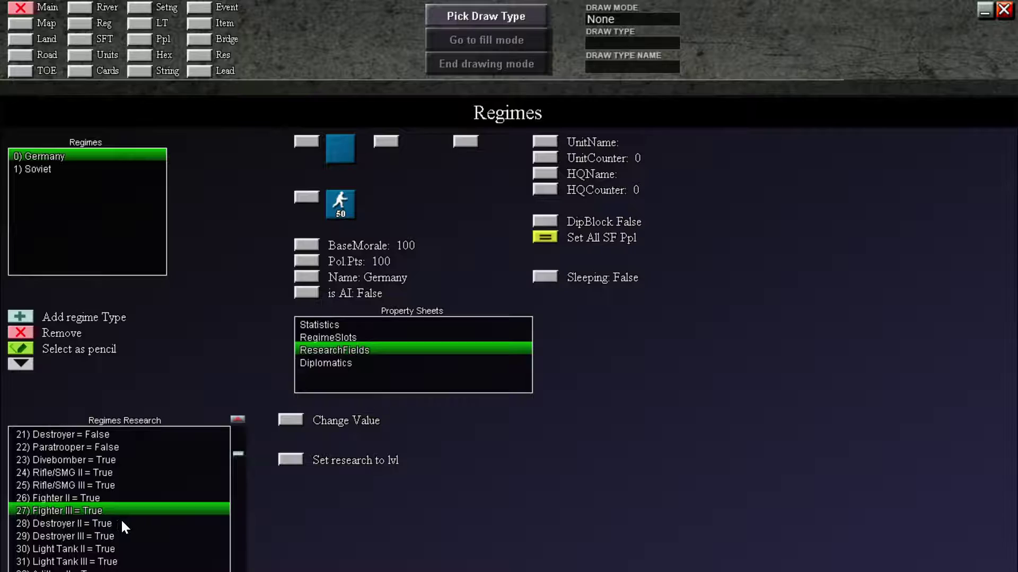
pyautogui.click(119, 518)
pyautogui.click(283, 421)
pyautogui.click(103, 523)
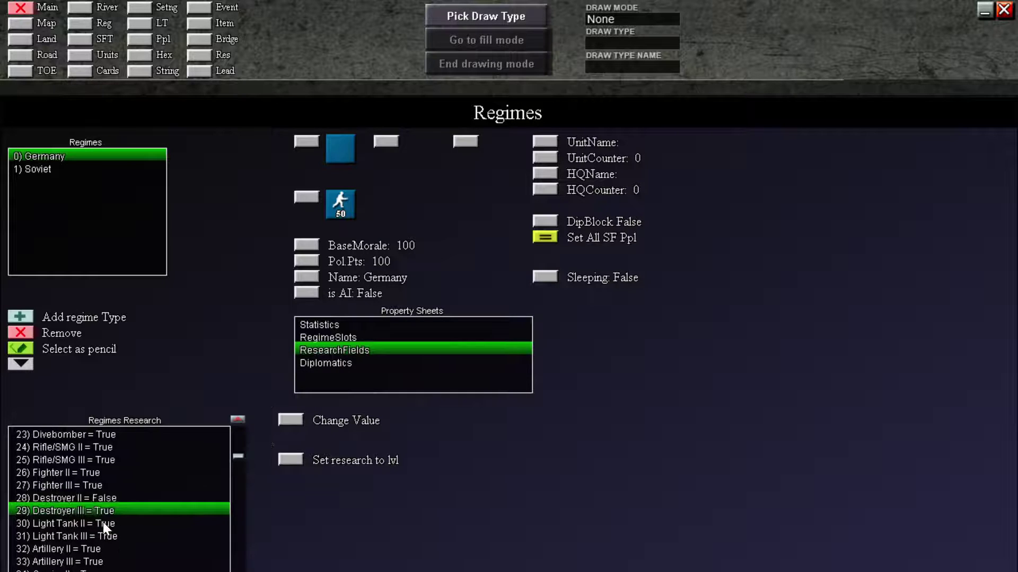
pyautogui.click(281, 421)
# - Leave Germany's Light Tank and Artillery upgrades enabled and set Carrier II and Carrier III to False
pyautogui.click(112, 523)
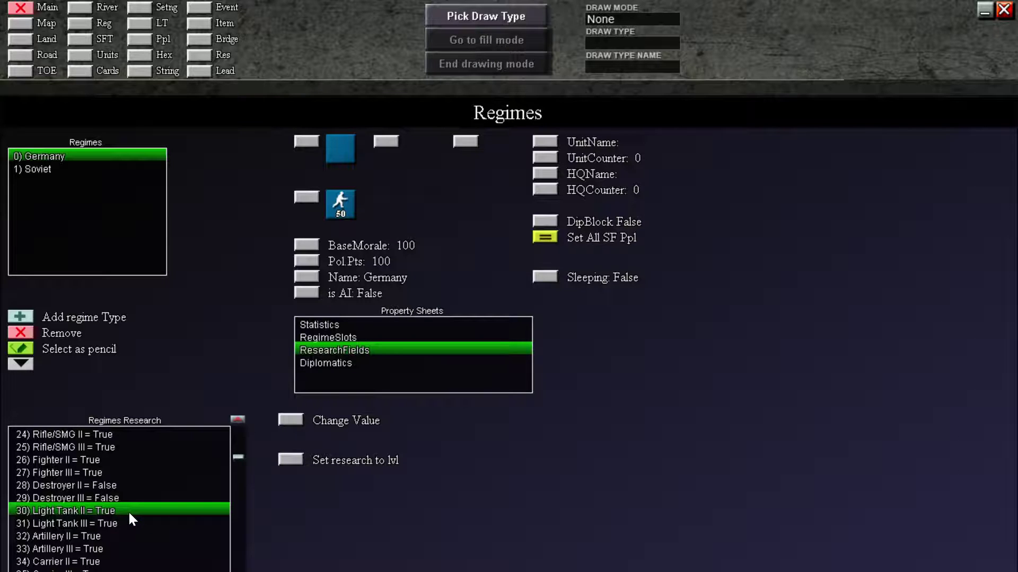
pyautogui.click(121, 523)
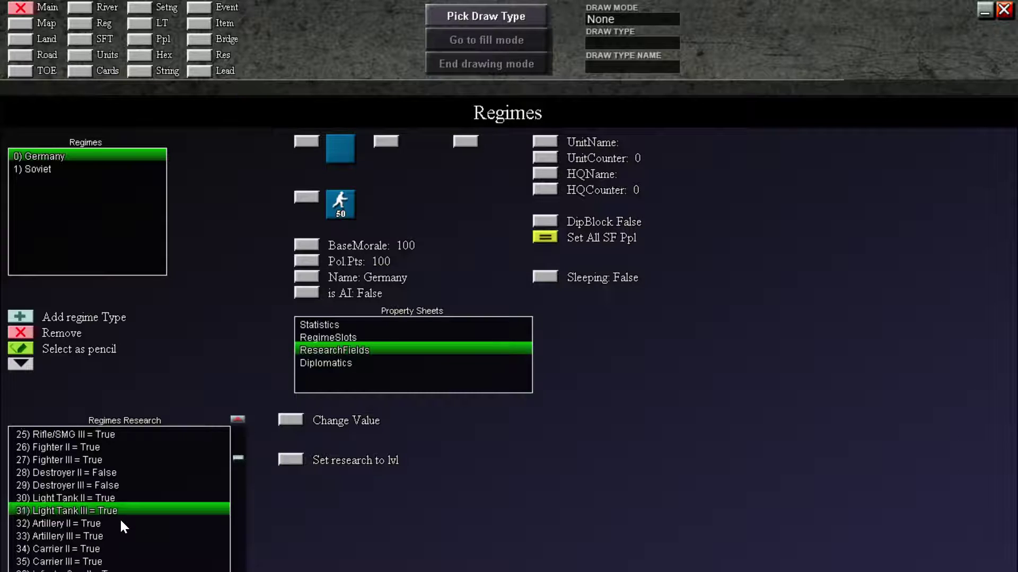
pyautogui.click(99, 530)
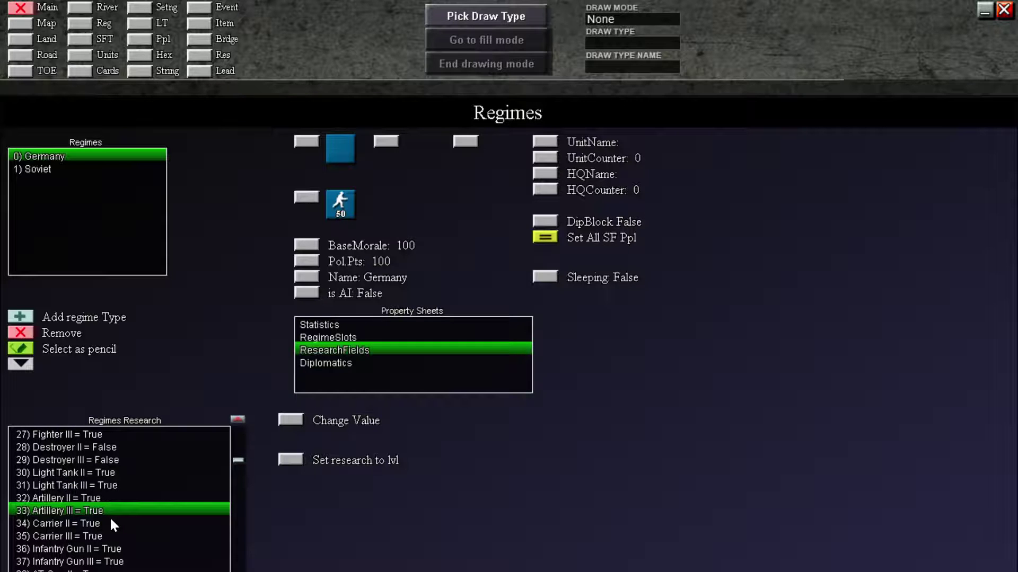
pyautogui.click(113, 524)
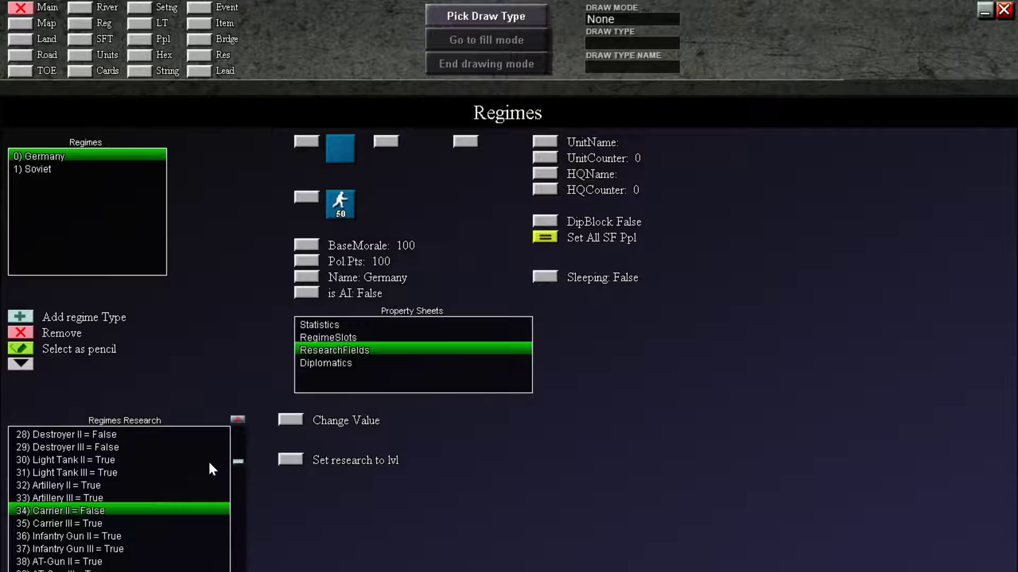
pyautogui.click(96, 525)
pyautogui.click(286, 419)
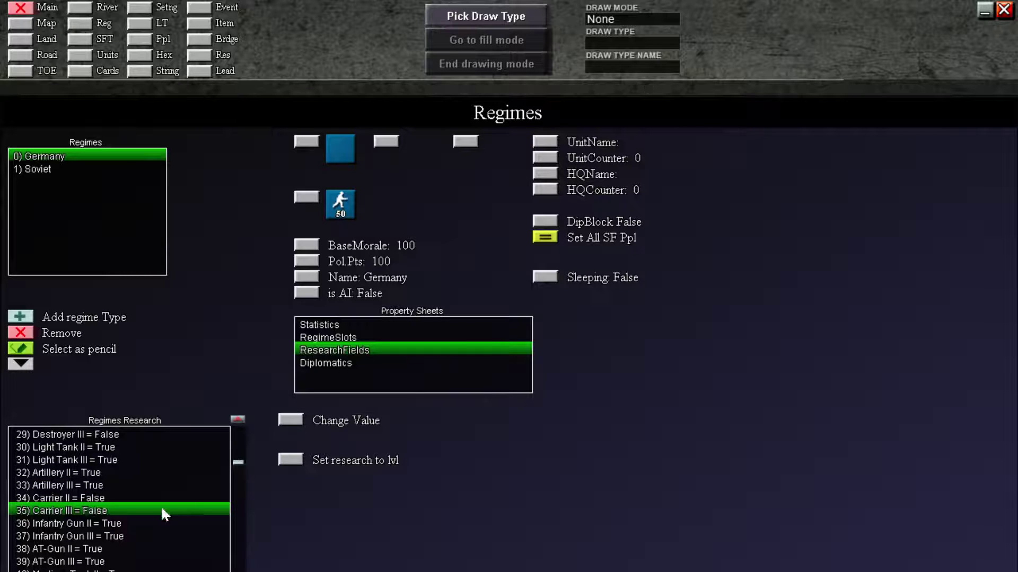
# - Leave both Infantry Gun upgrades enabled and disable the AT-Gun II research field for Germany
pyautogui.click(125, 520)
pyautogui.click(122, 518)
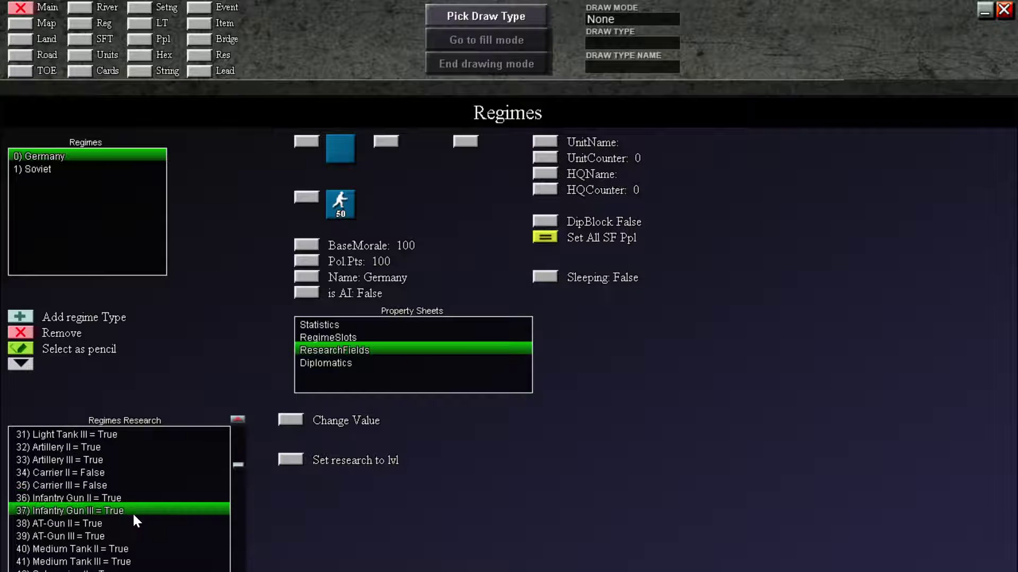
pyautogui.click(114, 519)
pyautogui.click(288, 420)
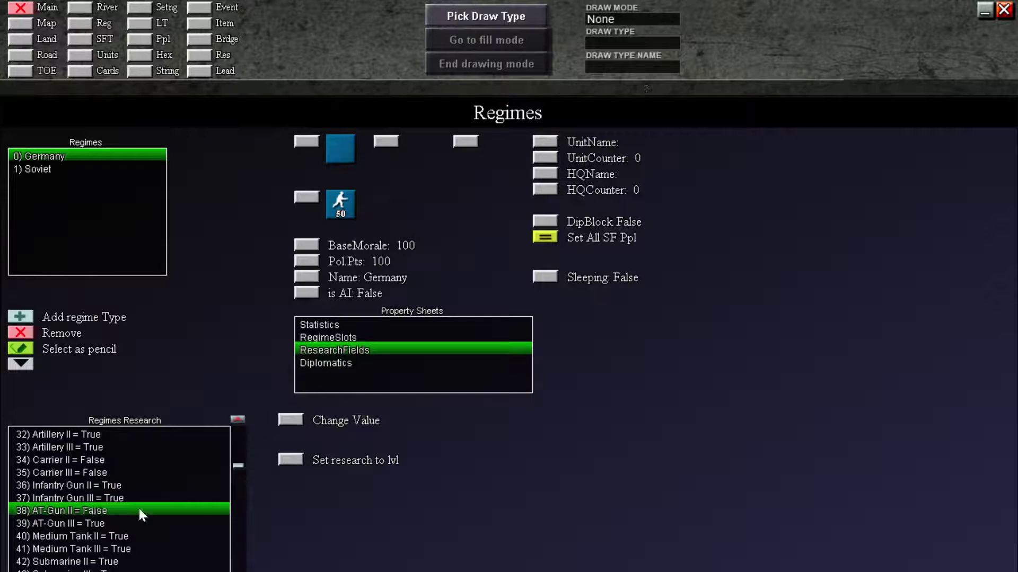
# - Set Germany's AT-Gun III, Medium Tank II and Medium Tank III research fields to False
pyautogui.click(102, 518)
pyautogui.click(288, 420)
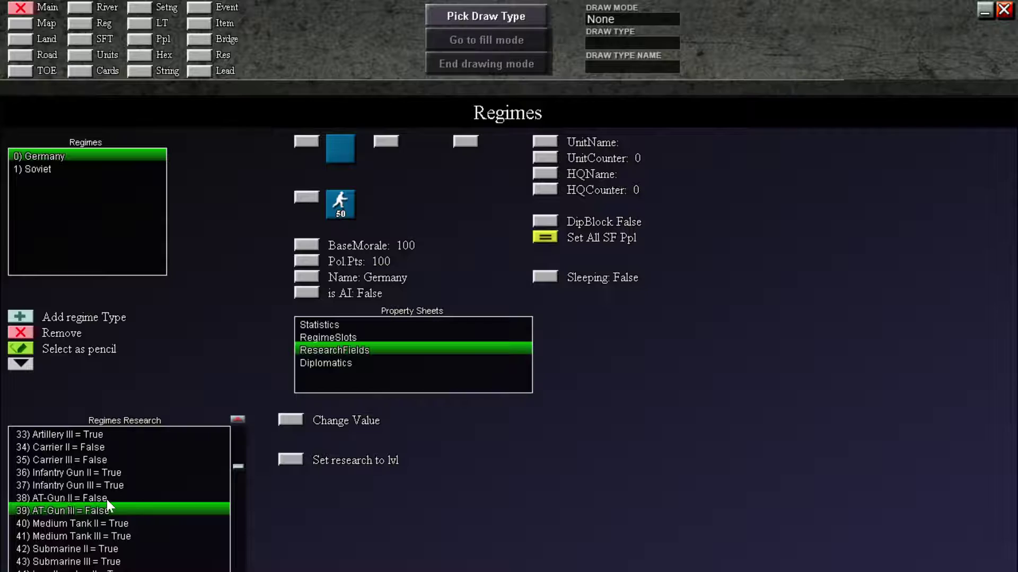
pyautogui.click(135, 525)
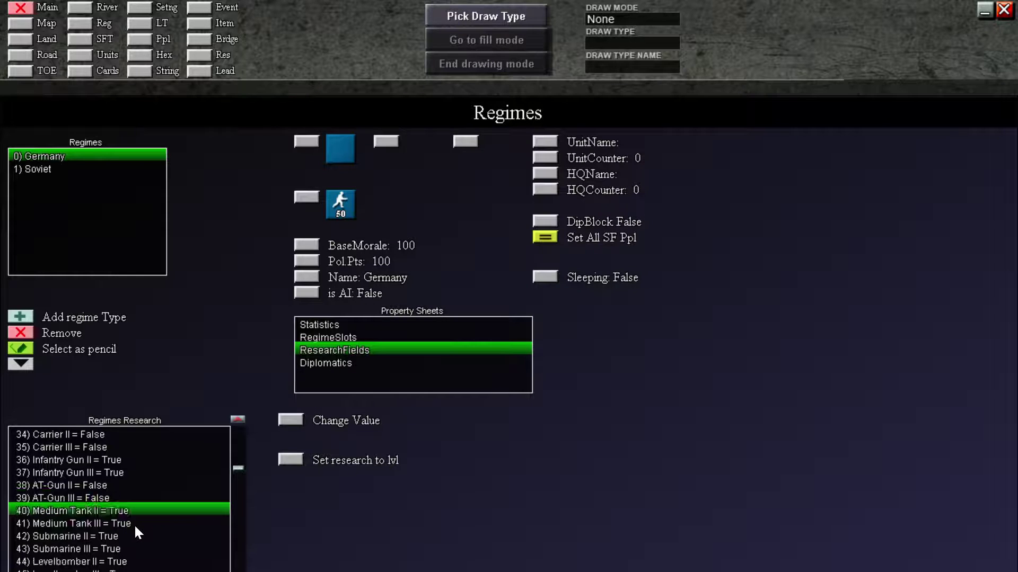
pyautogui.click(290, 419)
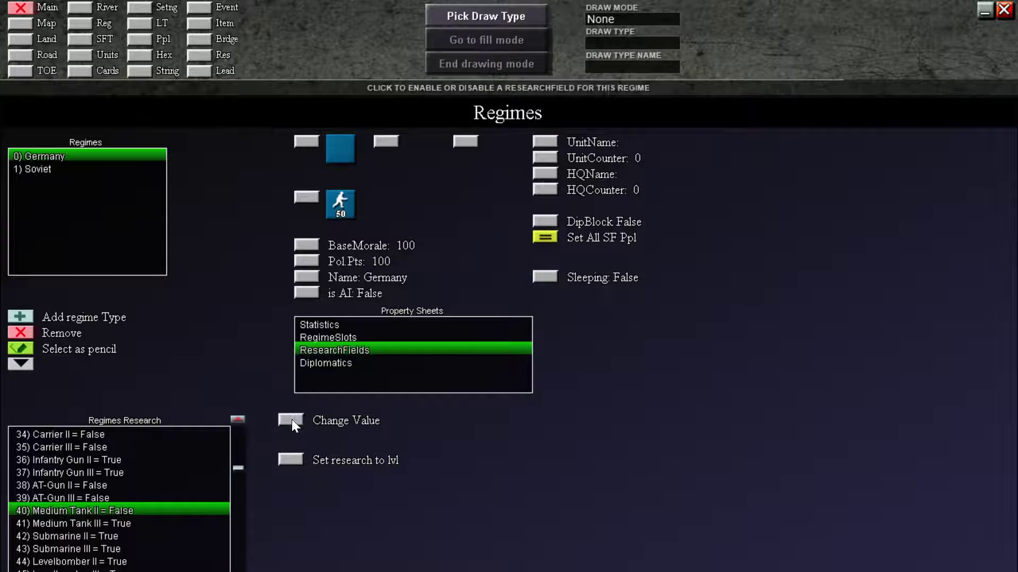
pyautogui.click(125, 517)
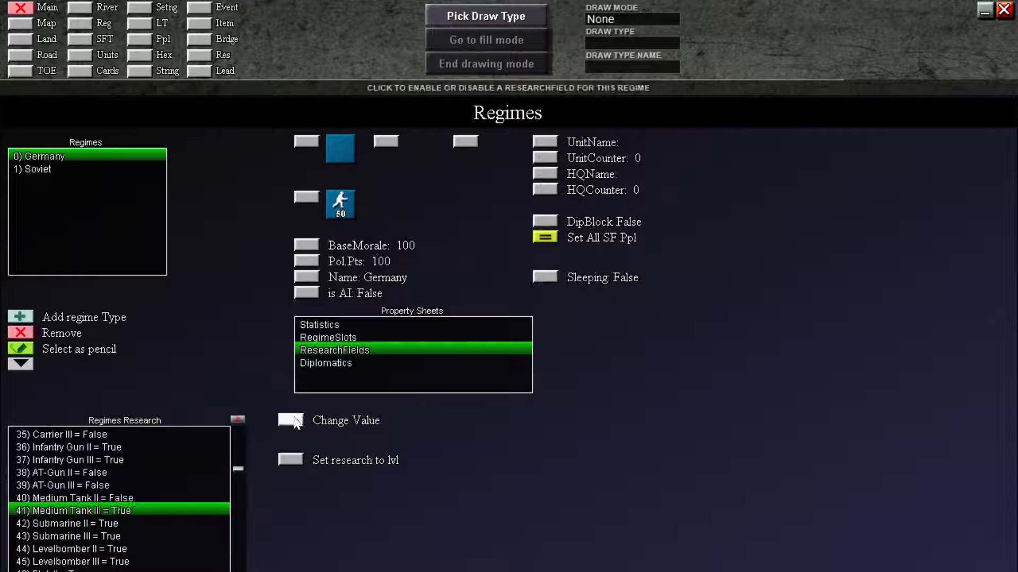
pyautogui.click(292, 419)
# - Disable the Submarine II and Submarine III research fields for Germany
pyautogui.click(123, 524)
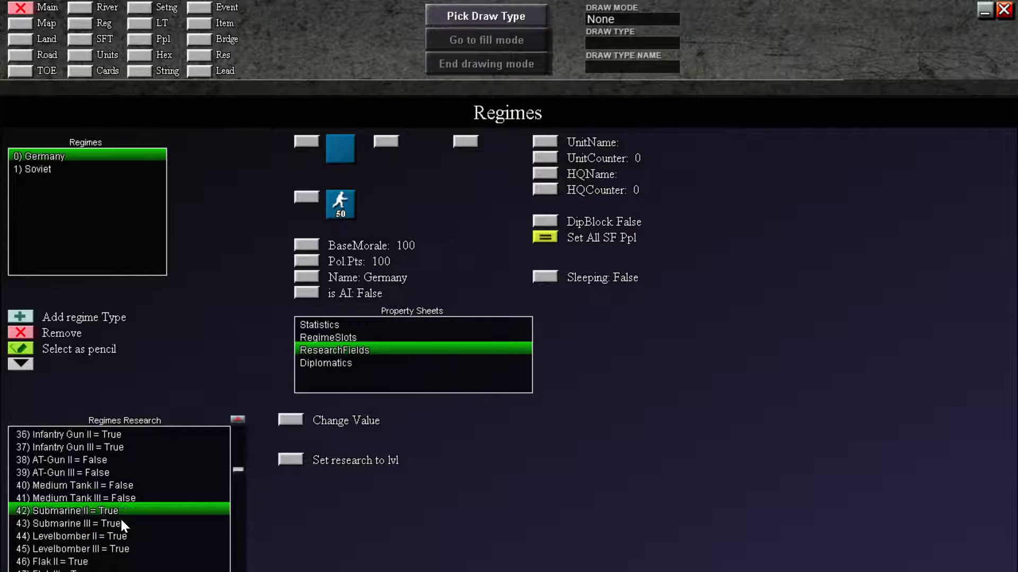
pyautogui.click(287, 422)
pyautogui.click(120, 526)
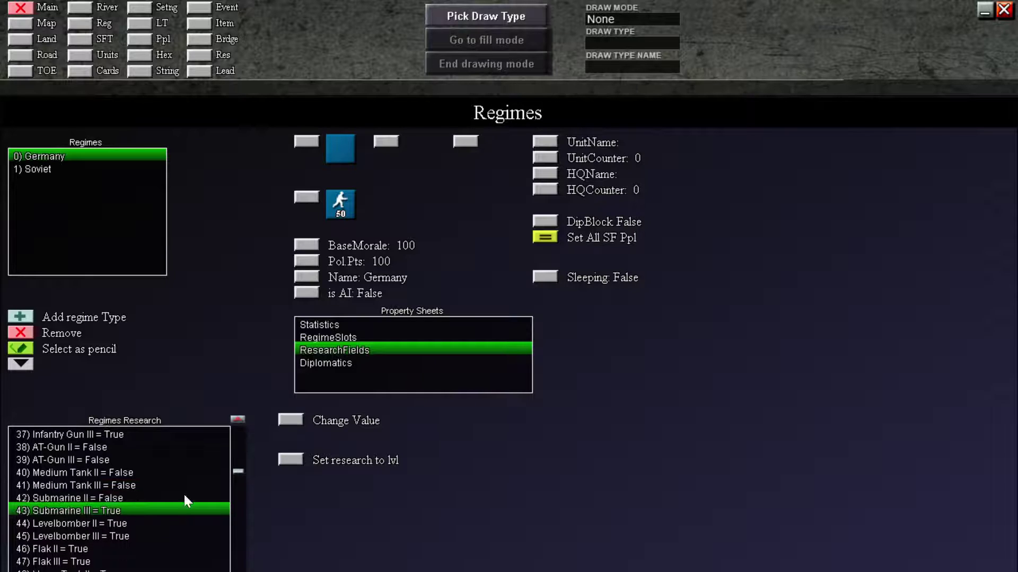
pyautogui.click(295, 421)
# - Leave Germany's Levelbomber II and Flak II enabled and set Levelbomber III and Flak III to False
pyautogui.click(132, 521)
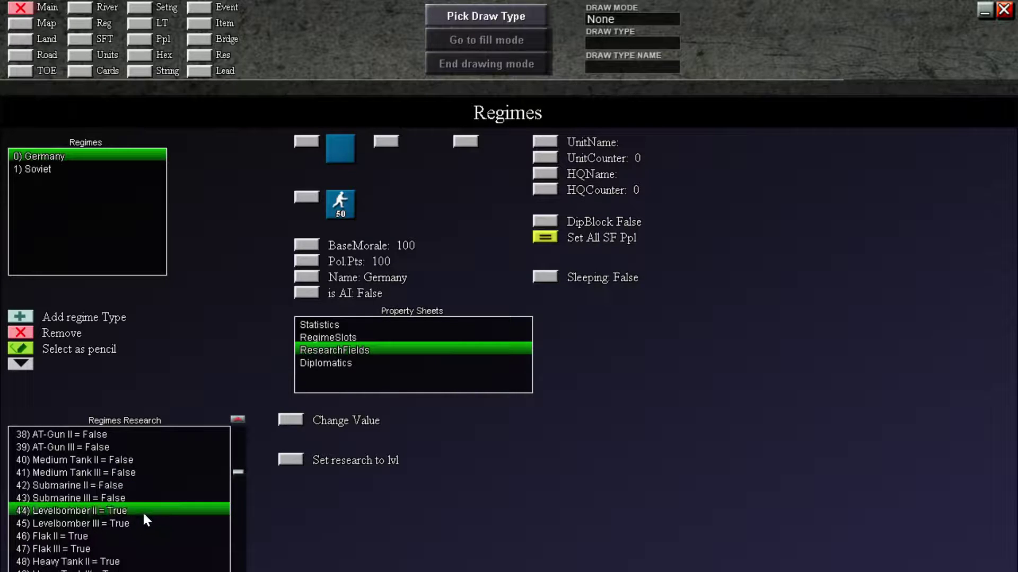
pyautogui.click(126, 520)
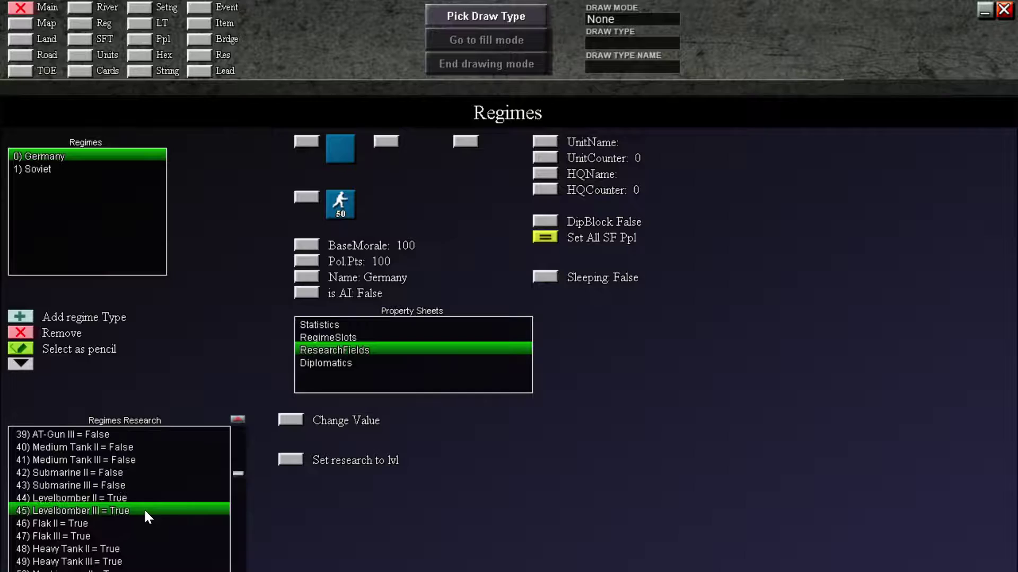
pyautogui.click(290, 421)
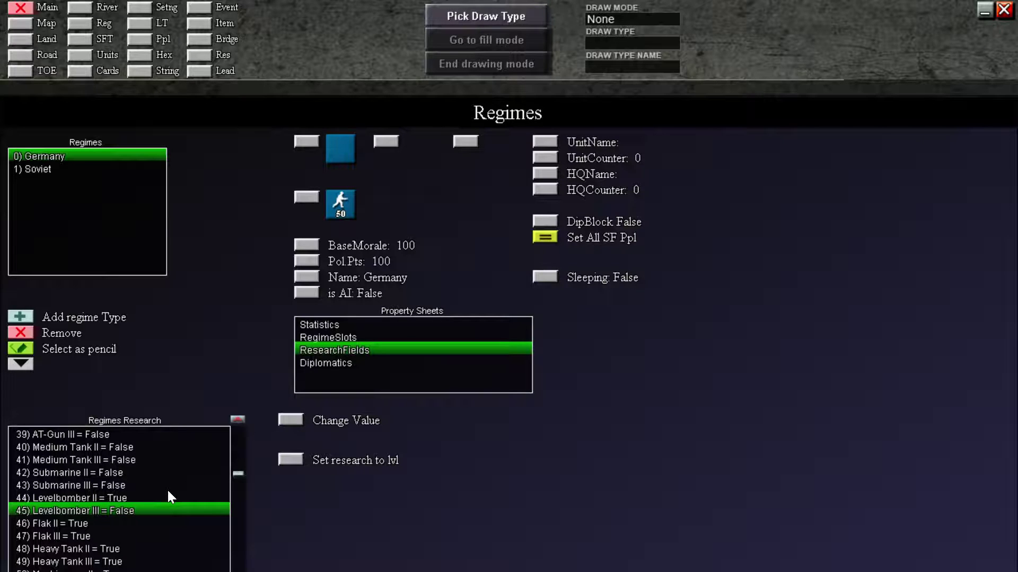
pyautogui.click(110, 523)
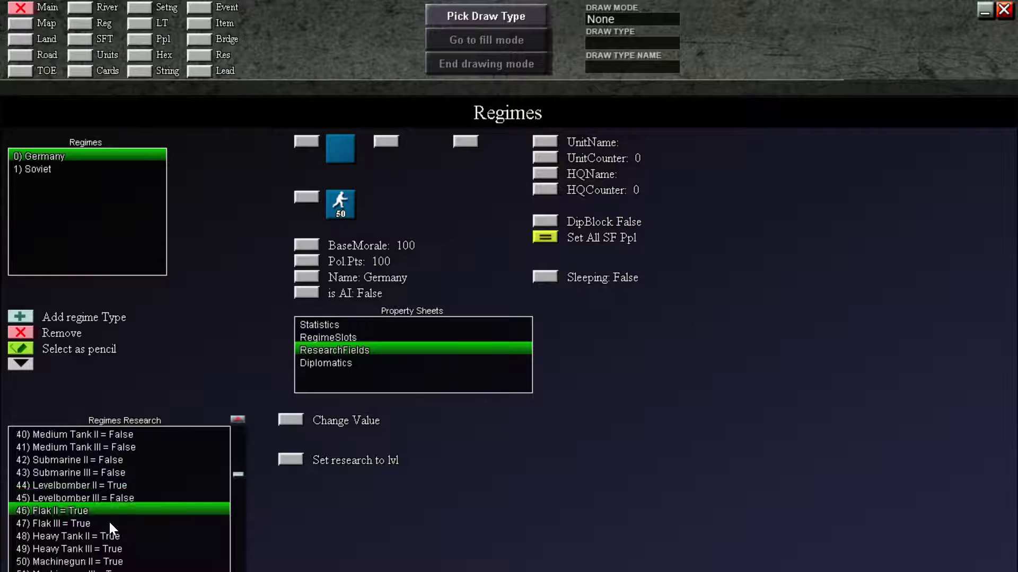
pyautogui.click(109, 522)
pyautogui.click(289, 419)
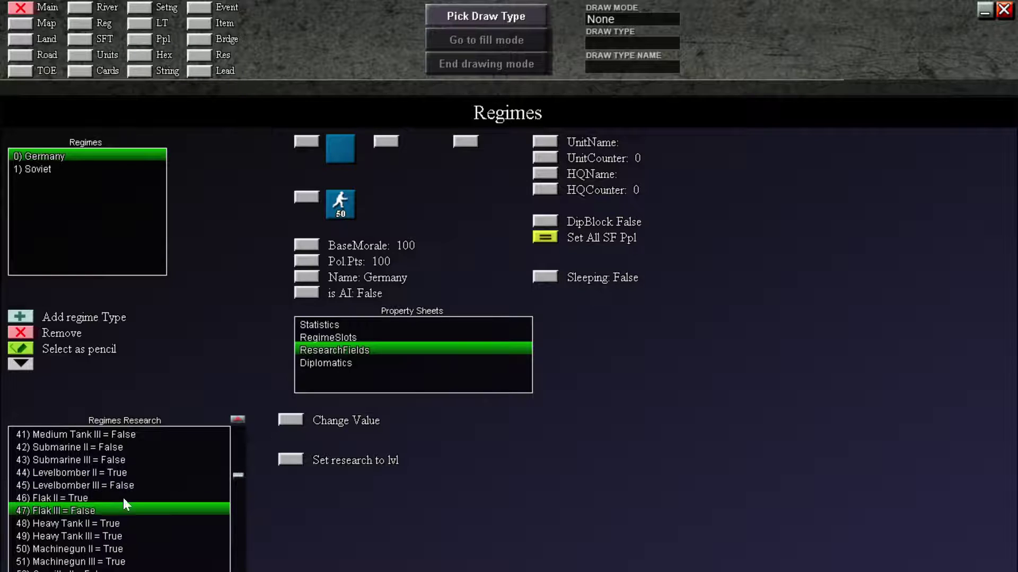
# - Turn off Germany's Heavy Tank II and Heavy Tank III research fields
pyautogui.click(133, 520)
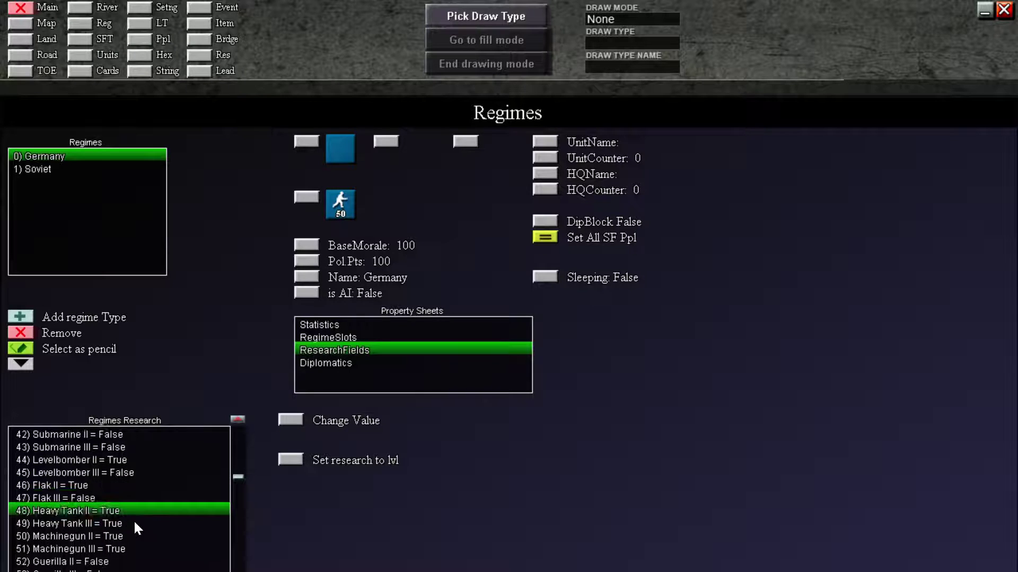
pyautogui.click(291, 421)
pyautogui.click(123, 523)
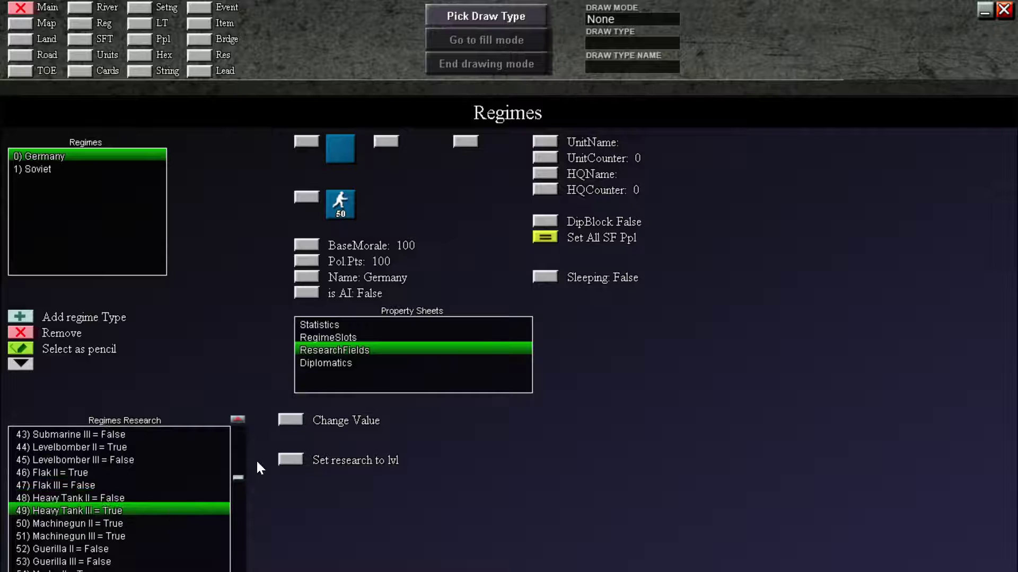
pyautogui.click(291, 420)
pyautogui.hotkey('alt', 'Tab')
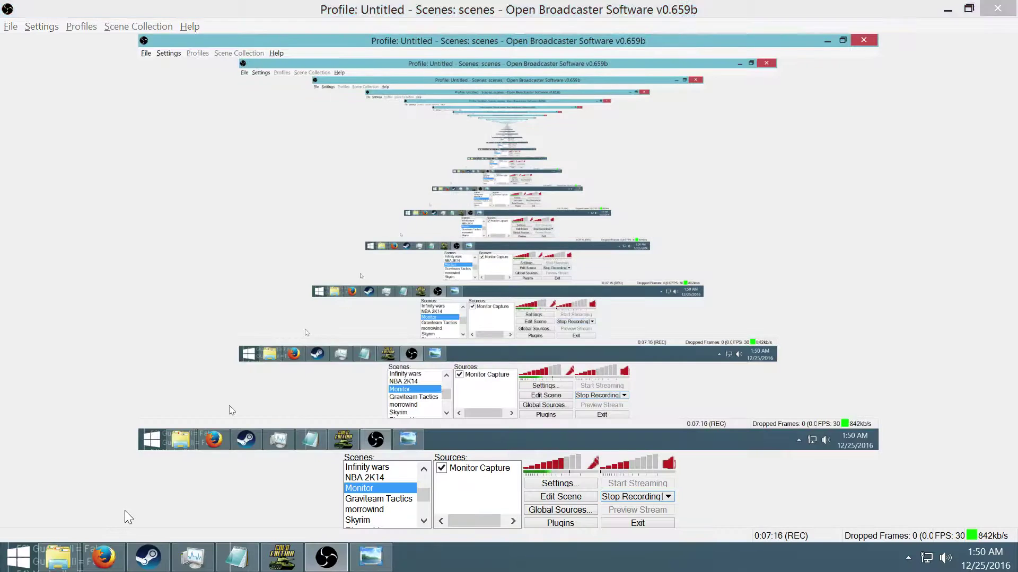
pyautogui.hotkey('alt', 'Tab')
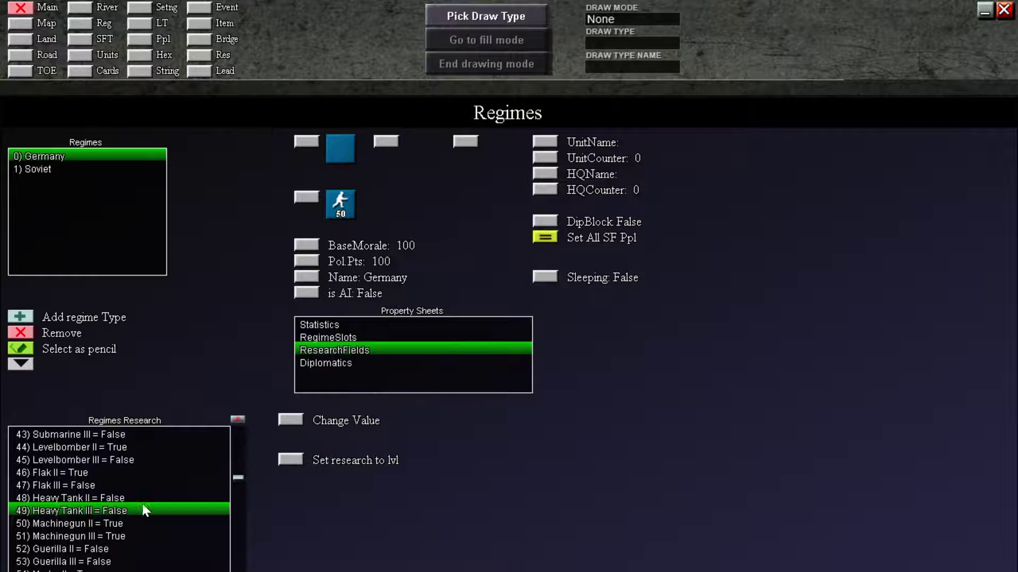
# - Keep Germany's Machinegun II research enabled and set Machinegun III to False
pyautogui.click(132, 522)
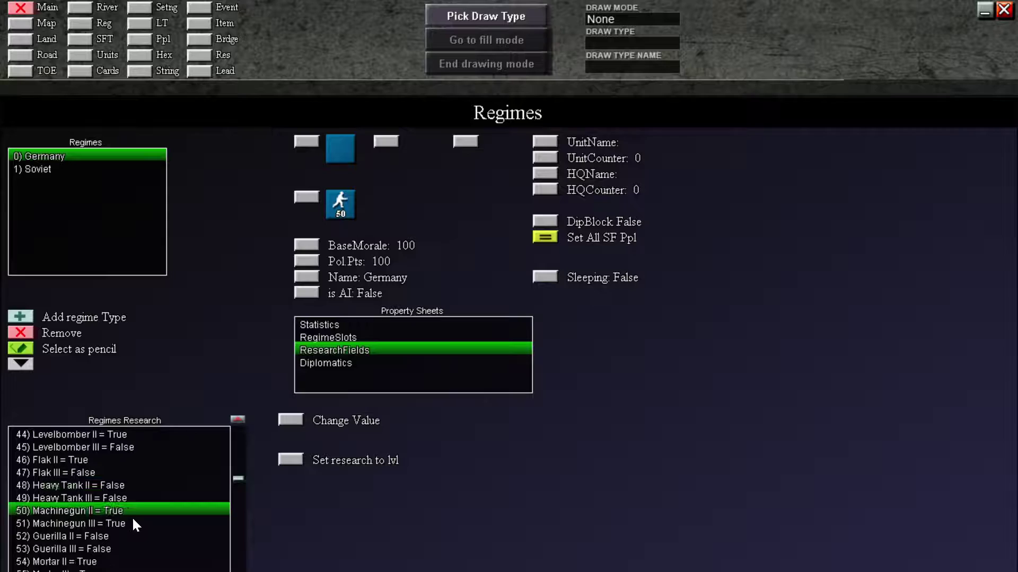
pyautogui.click(128, 523)
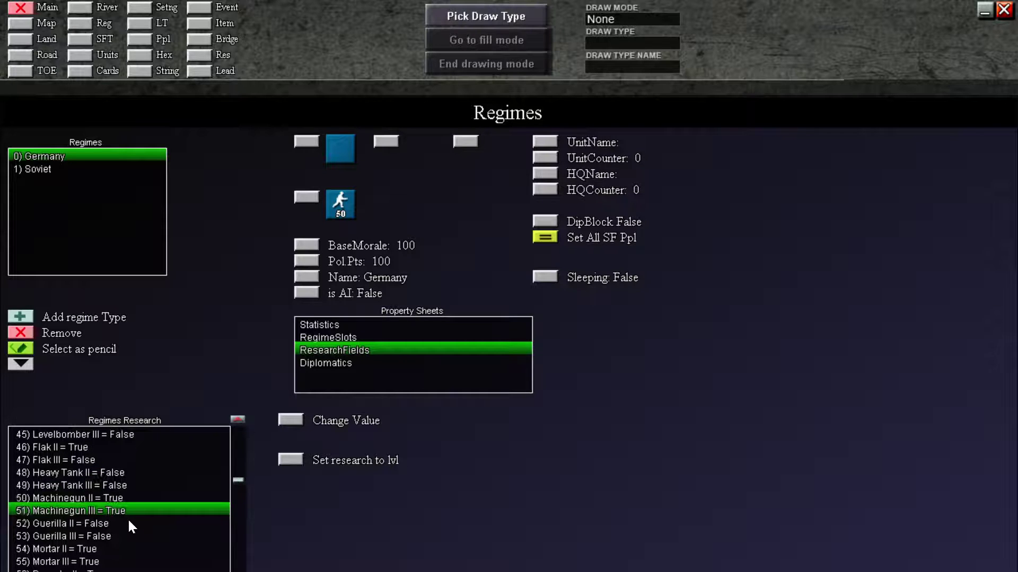
pyautogui.click(294, 425)
# - Skip the Guerilla fields and set Germany's Mortar II and Mortar III research to False
pyautogui.click(121, 524)
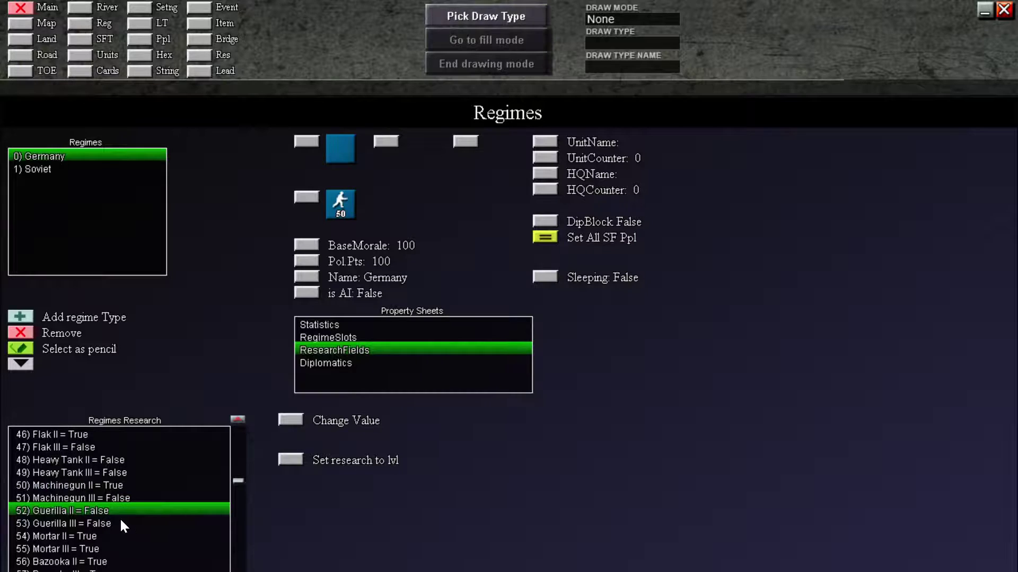
pyautogui.click(119, 517)
pyautogui.click(121, 522)
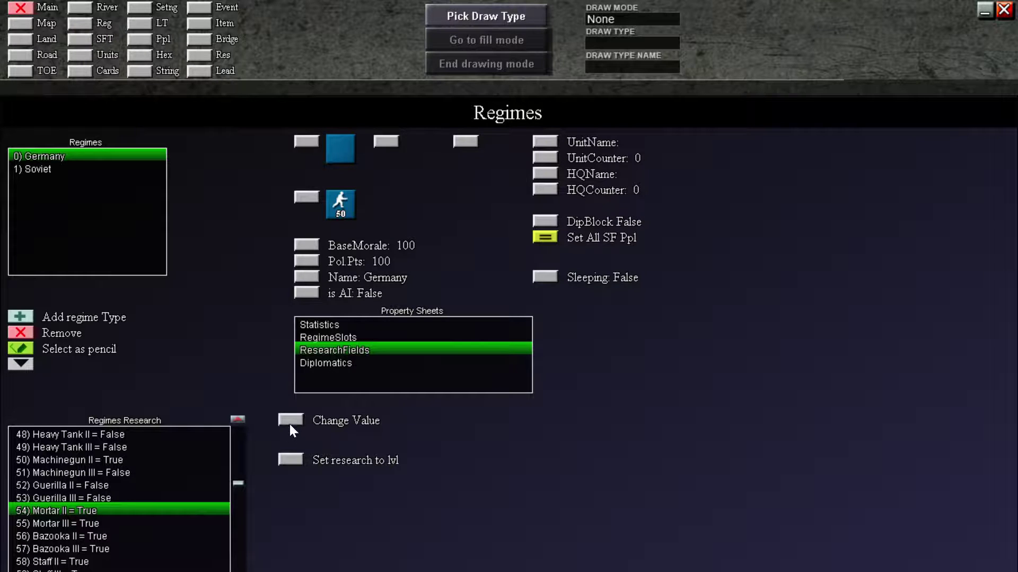
pyautogui.click(290, 424)
pyautogui.click(99, 522)
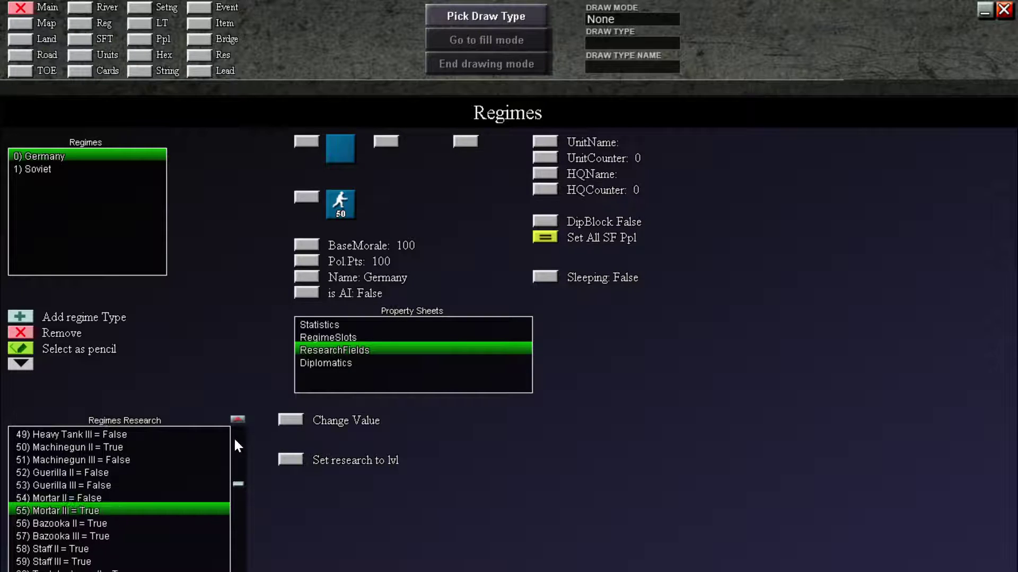
pyautogui.click(289, 420)
# - Disable the Bazooka II and Bazooka III research fields for Germany
pyautogui.click(101, 521)
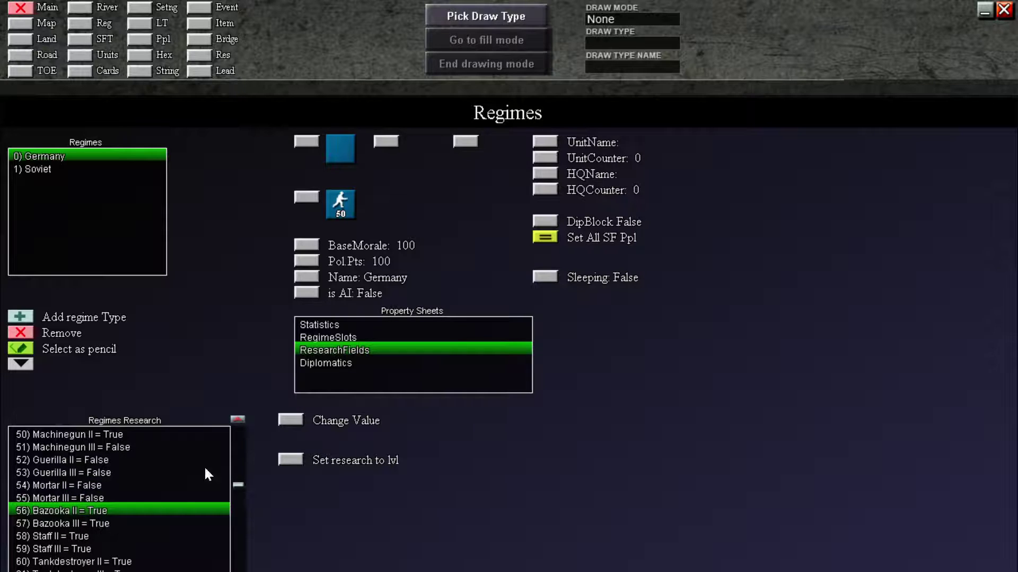
pyautogui.click(290, 420)
pyautogui.click(88, 520)
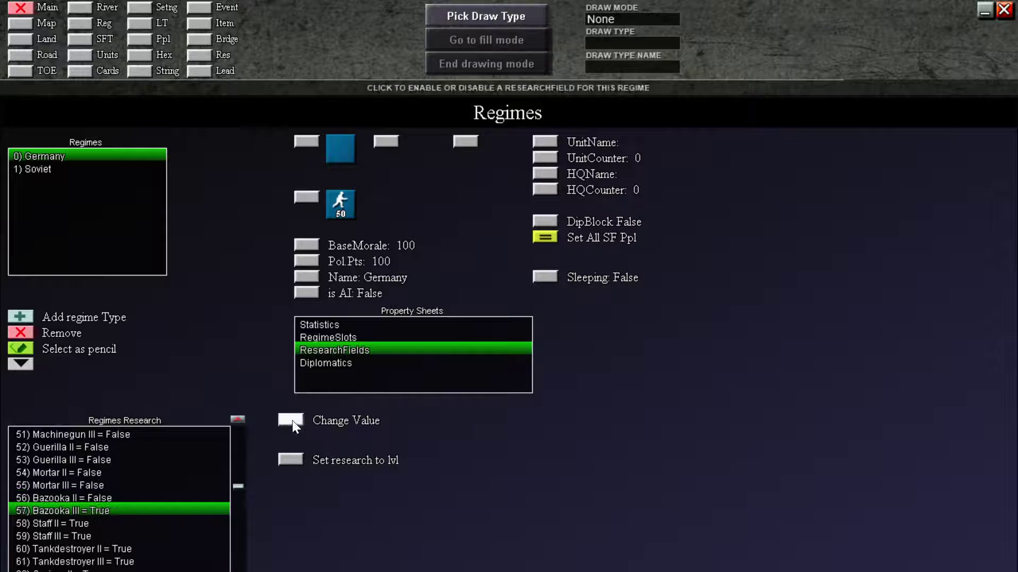
pyautogui.click(291, 421)
# - Leave both Staff upgrades enabled and set Germany's Tankdestroyer II and Tankdestroyer III to False
pyautogui.click(117, 526)
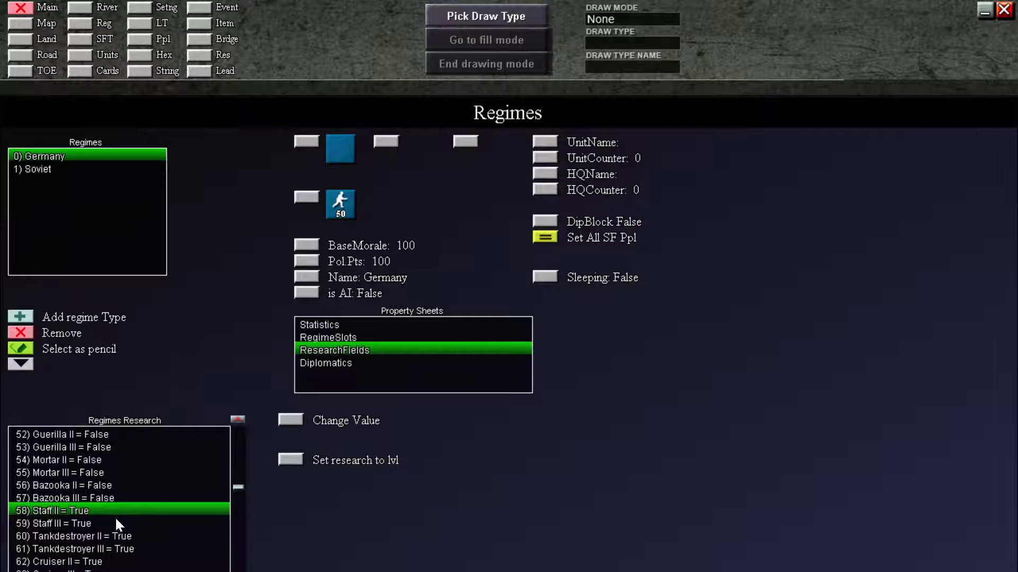
pyautogui.click(115, 518)
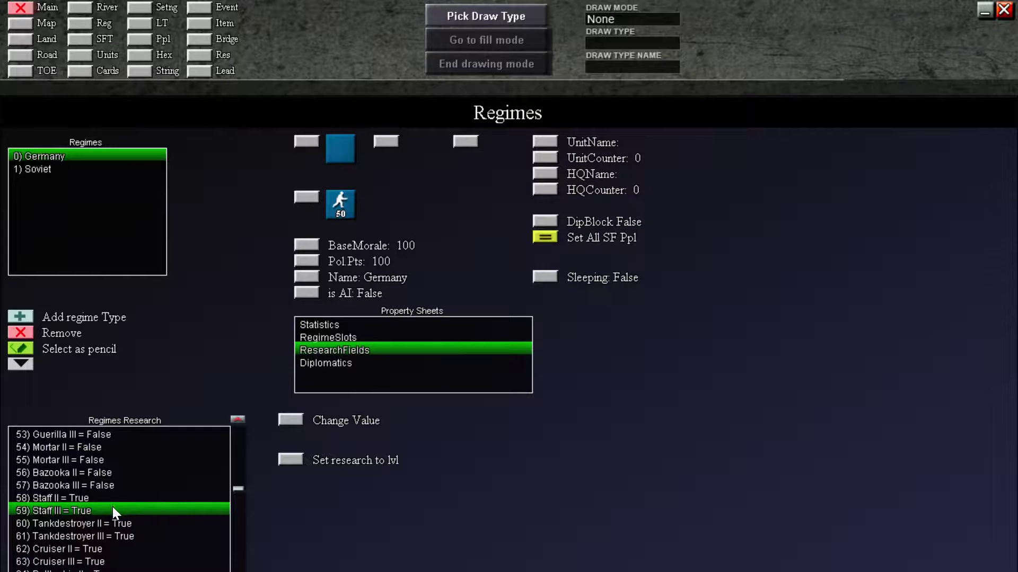
pyautogui.click(145, 520)
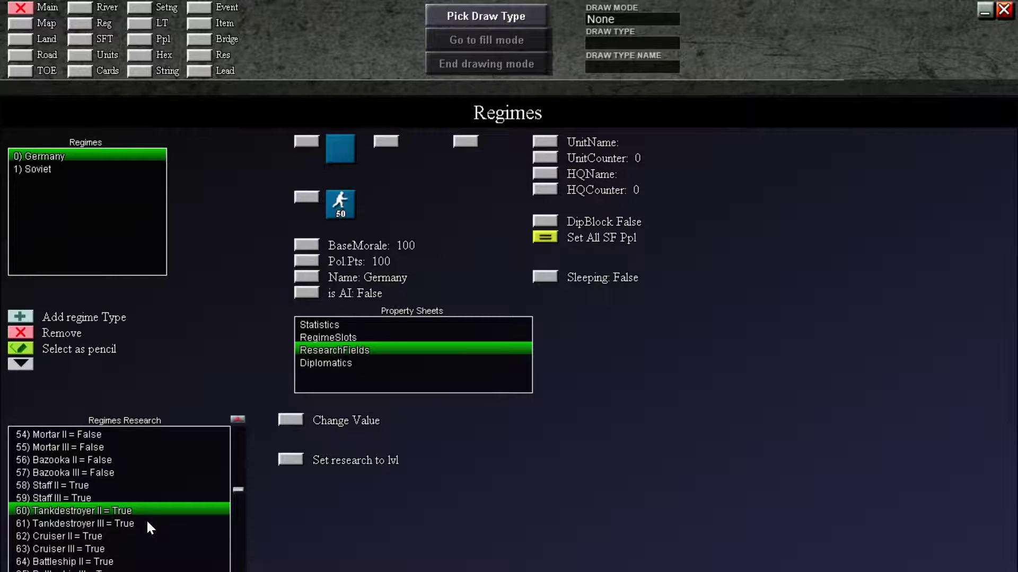
pyautogui.click(291, 419)
pyautogui.click(135, 520)
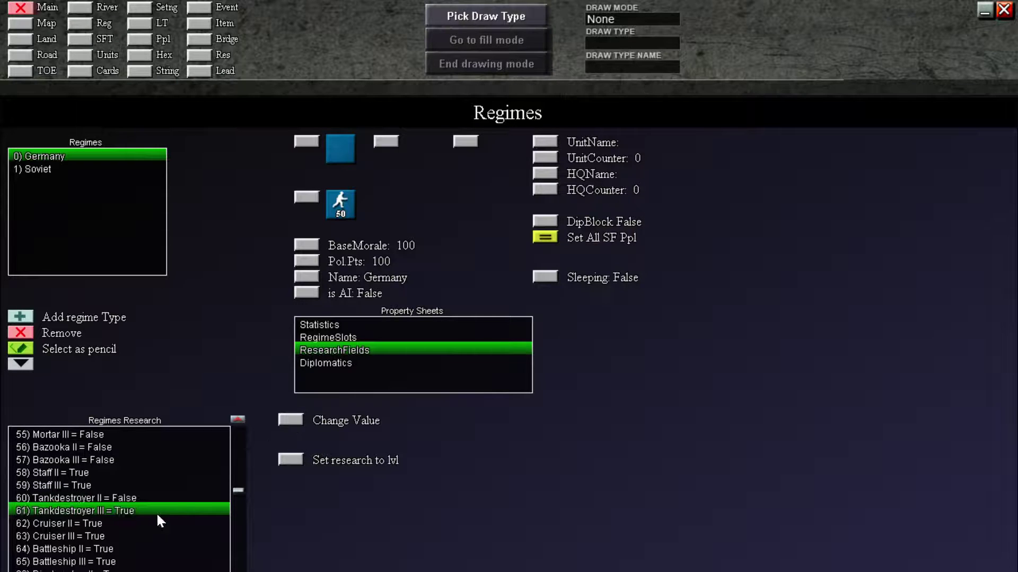
pyautogui.click(290, 422)
# - Turn off Germany's naval upgrades by setting Cruiser II, Cruiser III, Battleship II and Battleship III to False
pyautogui.click(112, 522)
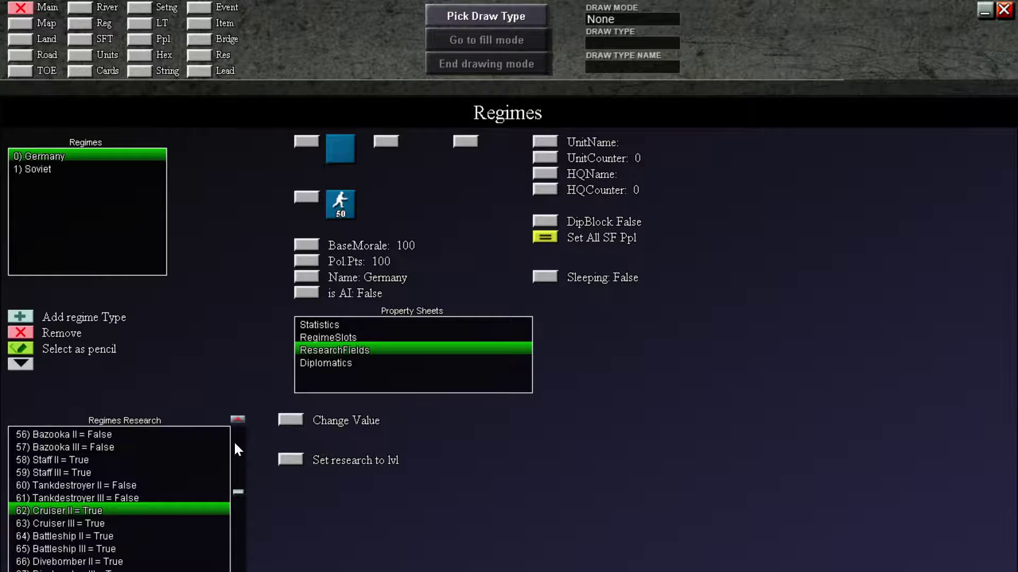
pyautogui.click(293, 422)
pyautogui.click(117, 523)
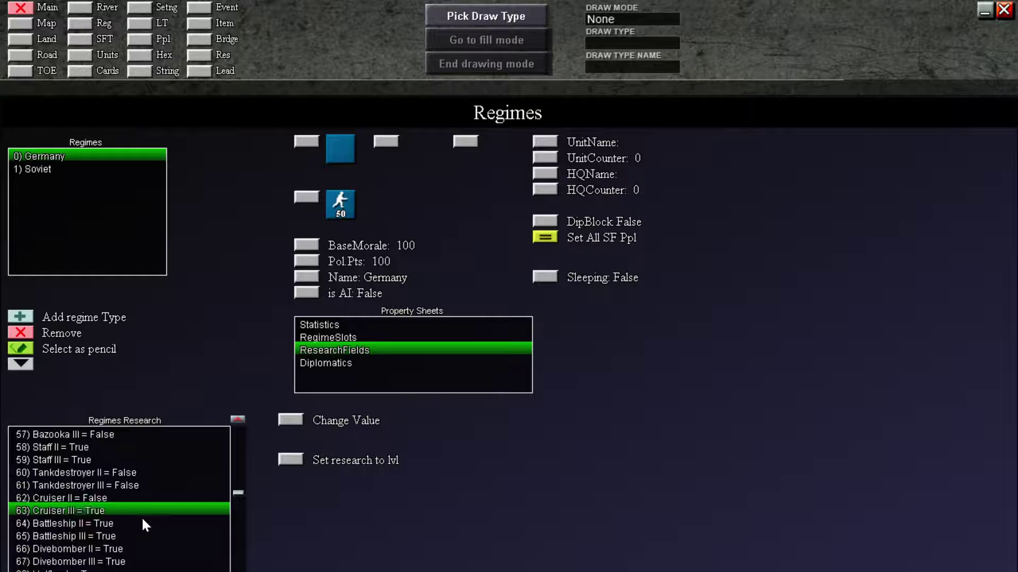
pyautogui.click(291, 421)
pyautogui.click(98, 522)
pyautogui.click(289, 419)
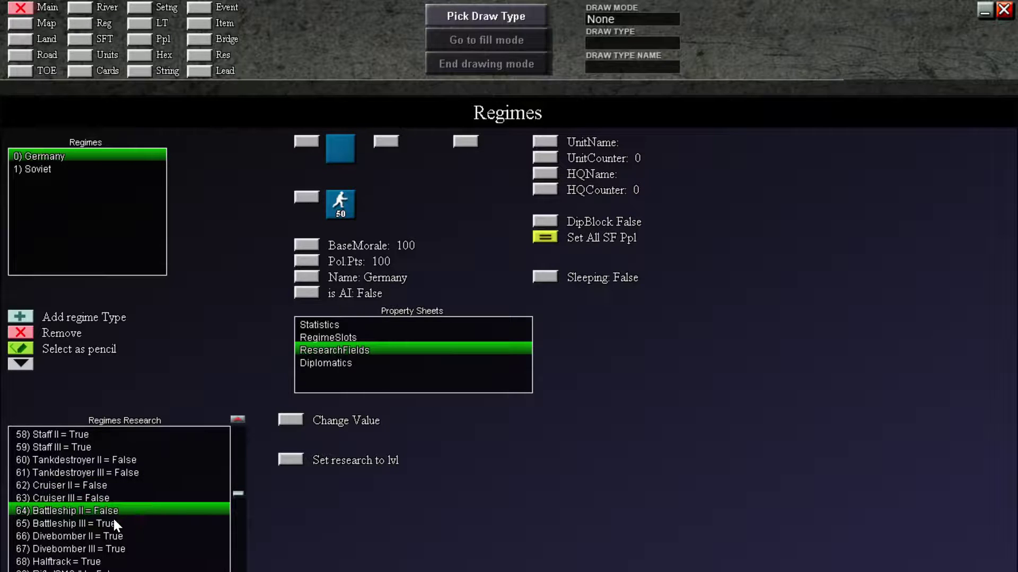
pyautogui.click(113, 520)
pyautogui.click(290, 419)
# - Keep Divebomber II research enabled for Germany and set Divebomber III to False
pyautogui.click(124, 525)
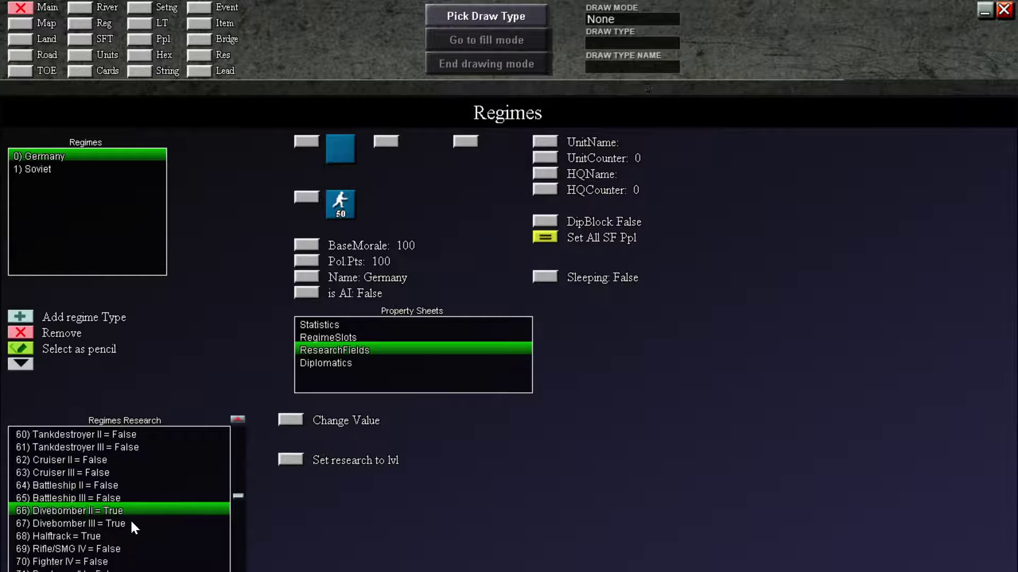
pyautogui.click(137, 522)
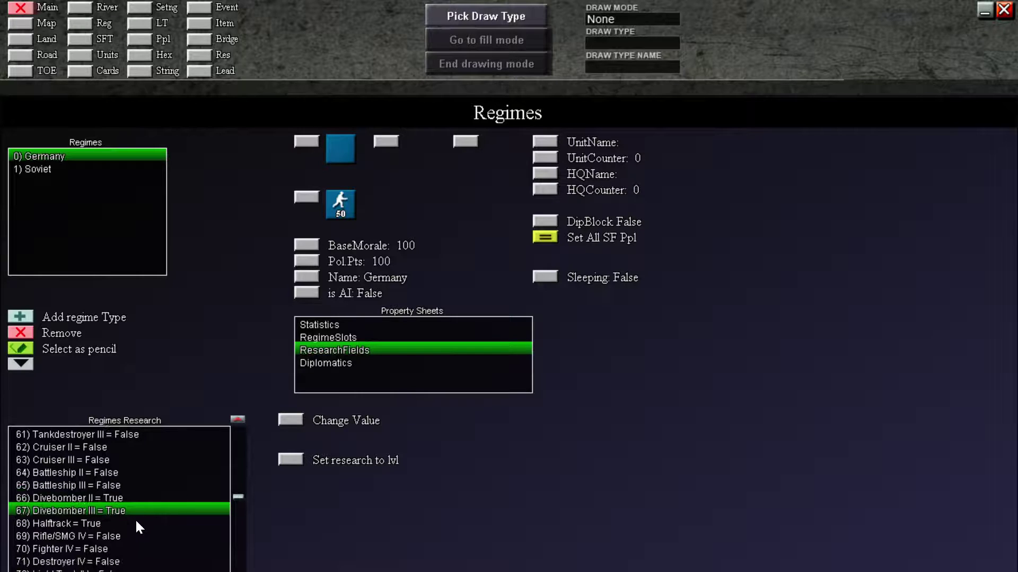
pyautogui.click(295, 420)
# - Review Germany's research fields from Halftrack through the level IV unit upgrades
pyautogui.click(103, 524)
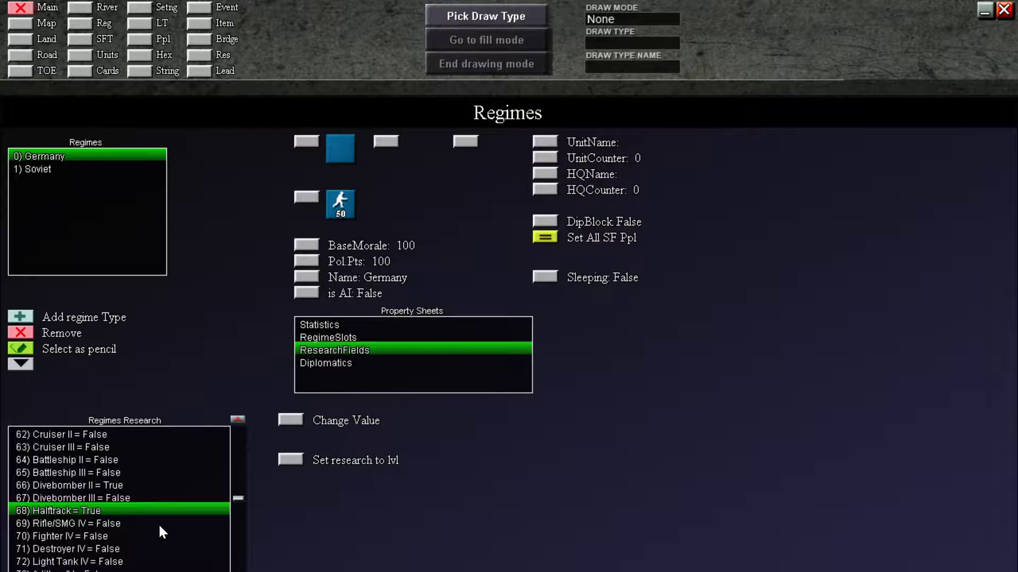
pyautogui.click(116, 534)
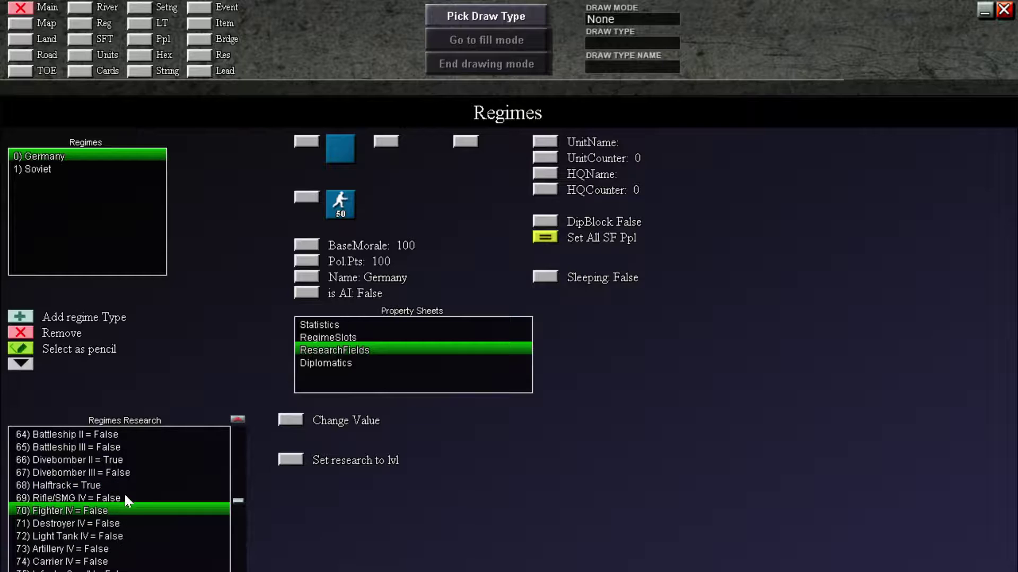
pyautogui.click(115, 536)
pyautogui.click(116, 534)
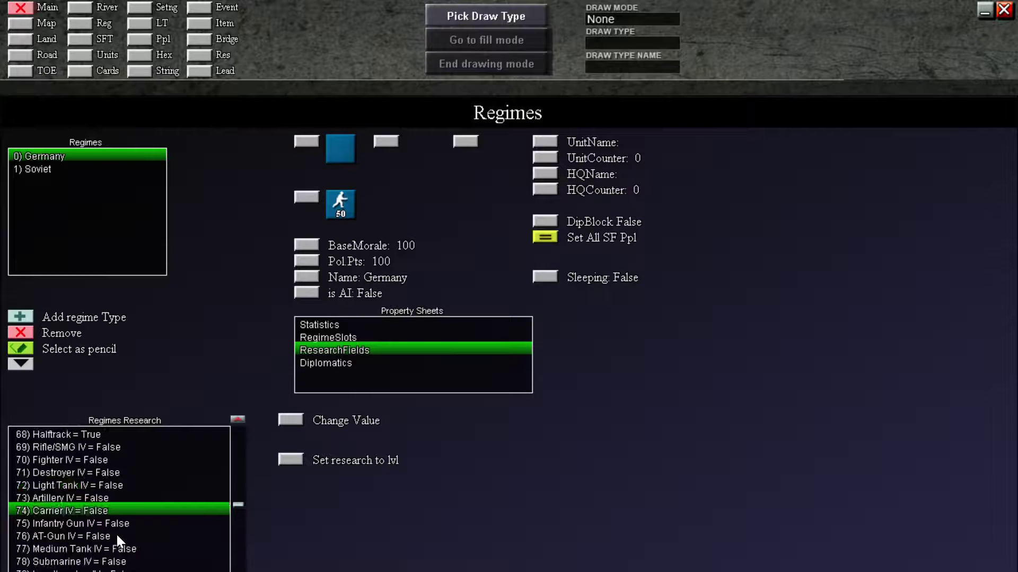
pyautogui.click(120, 534)
pyautogui.click(123, 539)
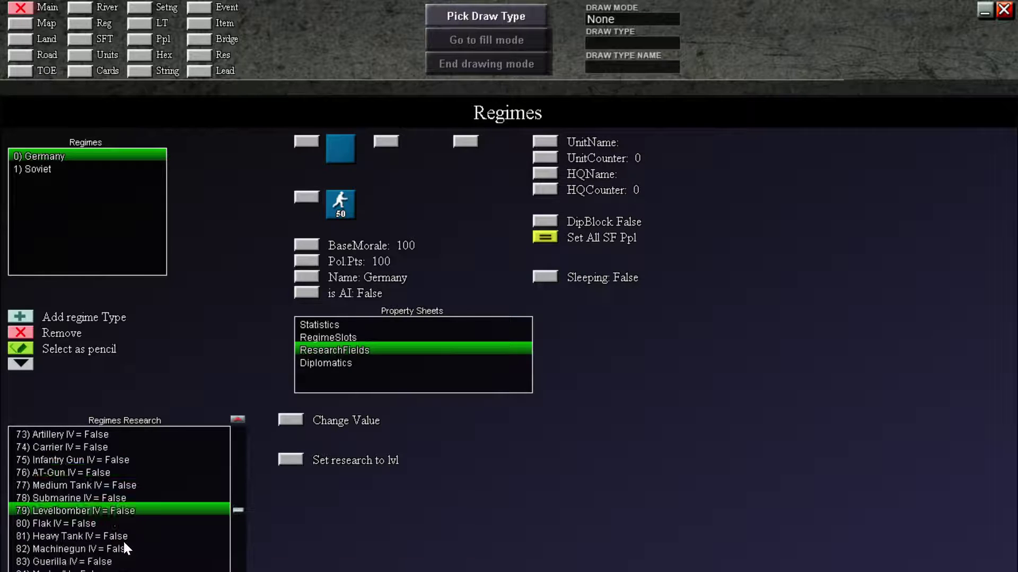
pyautogui.click(121, 540)
pyautogui.click(121, 541)
pyautogui.click(122, 548)
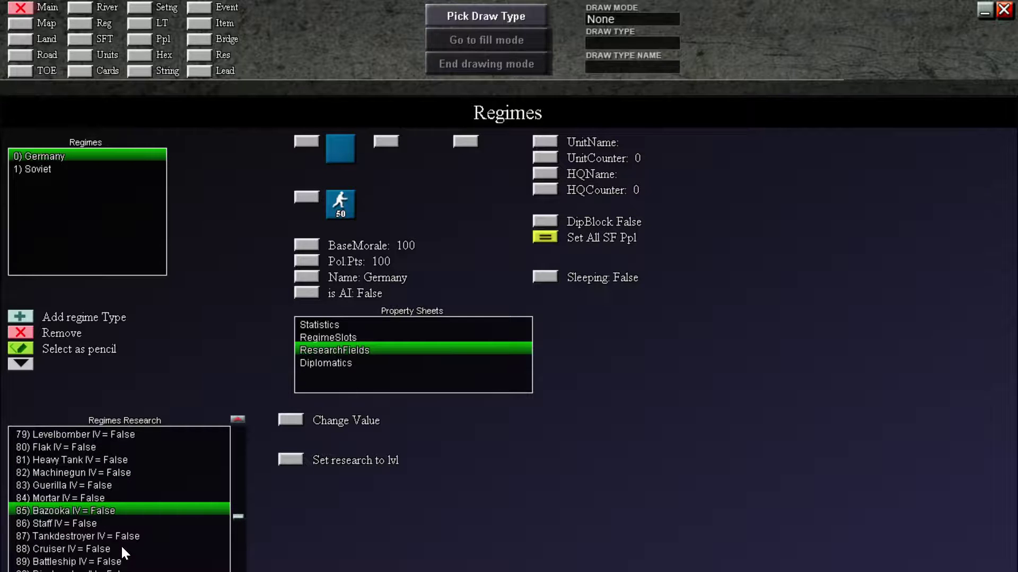
pyautogui.click(121, 547)
# - Disable Germany's Assault Gun and Assault Gun II research by setting both fields to False
pyautogui.click(120, 547)
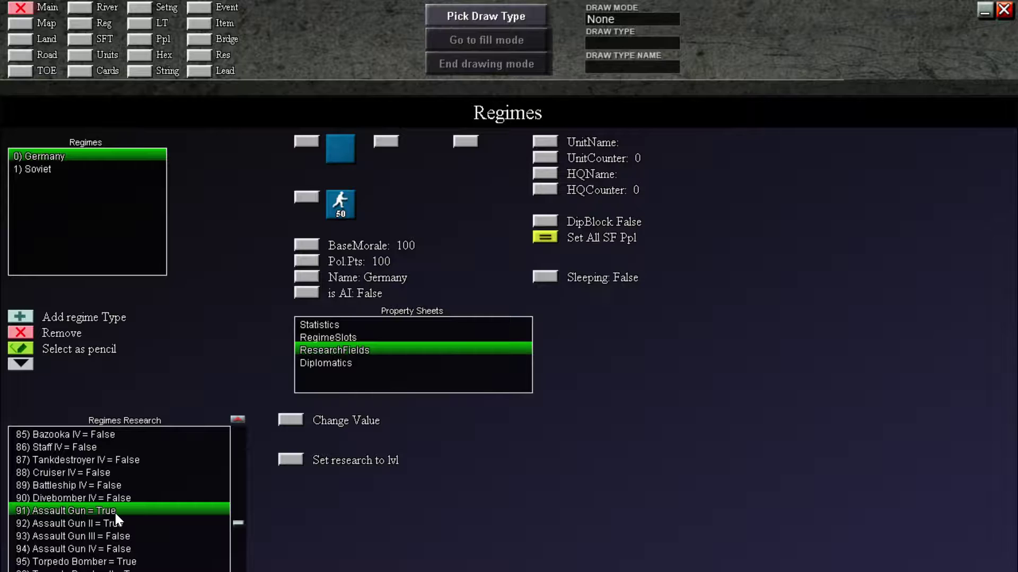
pyautogui.click(291, 418)
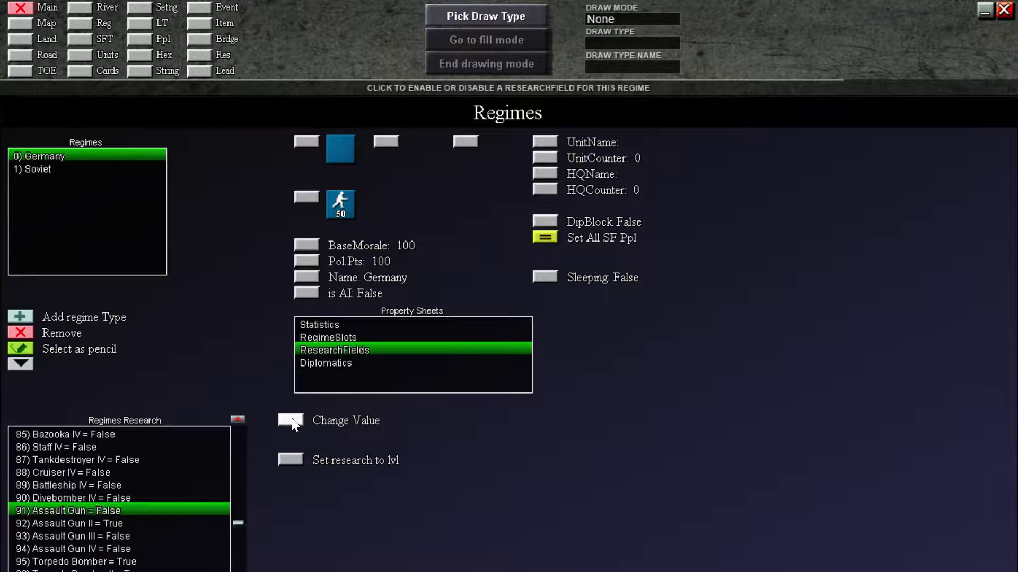
pyautogui.click(137, 525)
pyautogui.click(282, 424)
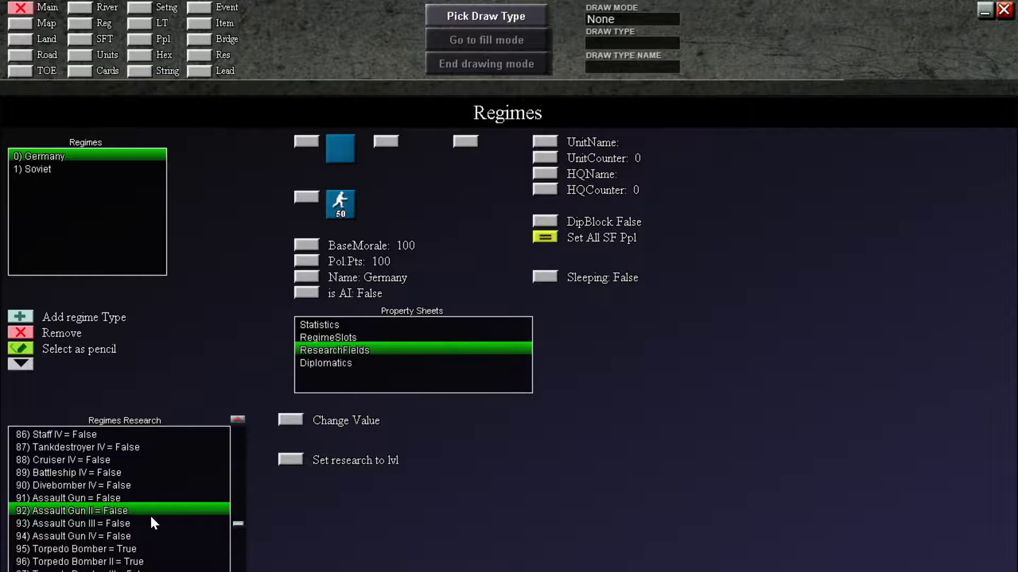
# - Toggle Germany's Assault Gun III and Assault Gun IV research fields to True
pyautogui.click(127, 522)
pyautogui.click(282, 420)
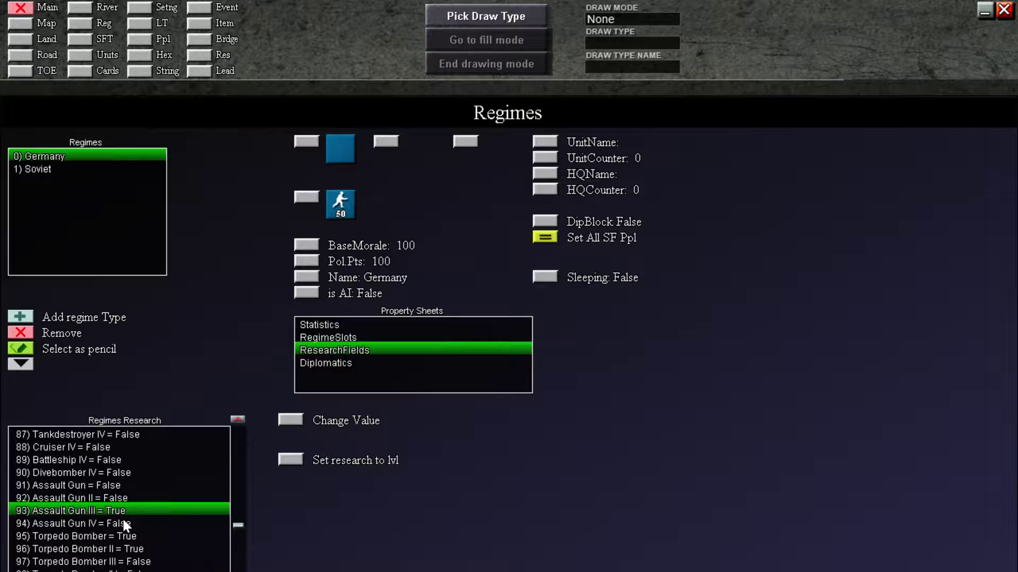
pyautogui.click(123, 521)
pyautogui.click(288, 421)
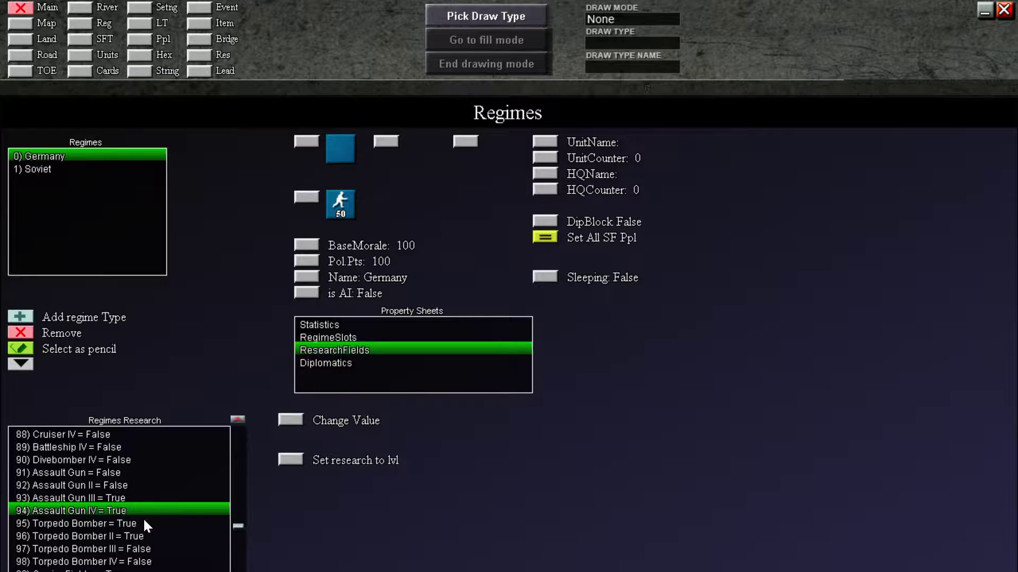
# - Set Germany's Torpedo Bomber, Torpedo Bomber II and Torpedo Bomber III research to False
pyautogui.click(141, 518)
pyautogui.click(295, 421)
pyautogui.click(133, 524)
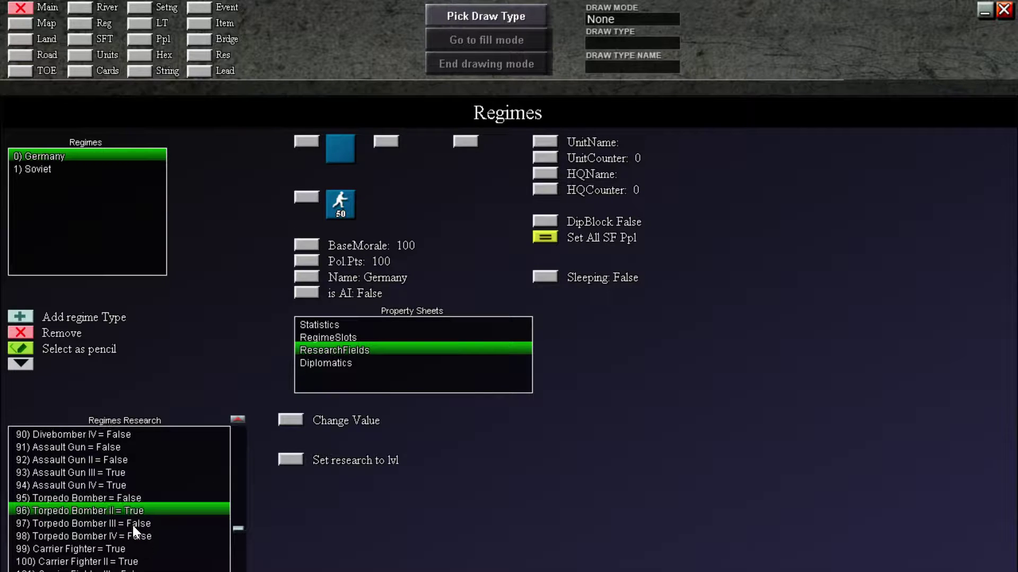
pyautogui.click(292, 421)
pyautogui.click(142, 520)
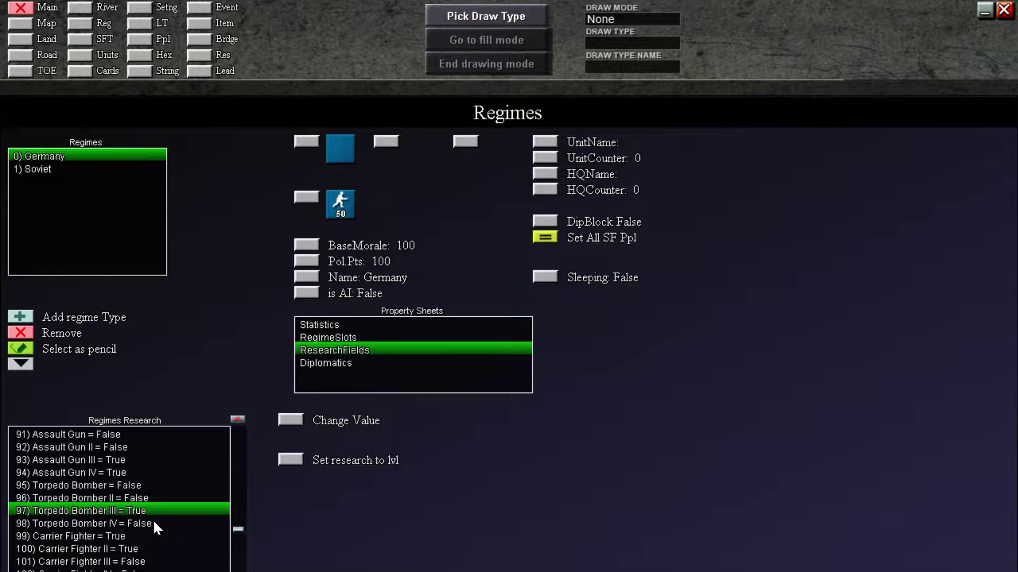
pyautogui.click(295, 421)
# - Disable the Carrier Fighter and Carrier Fighter II research fields for Germany
pyautogui.click(136, 537)
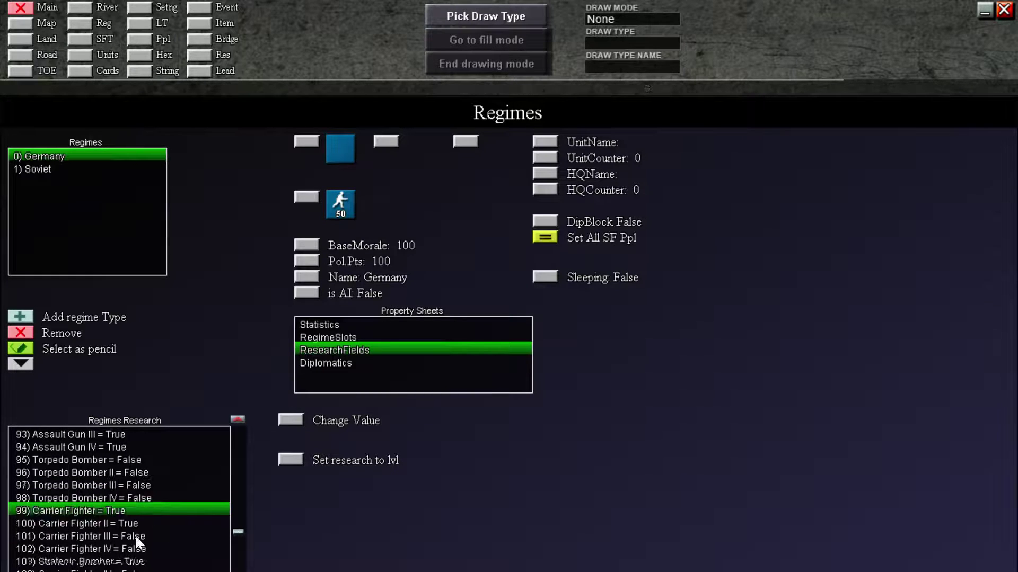
pyautogui.click(295, 418)
pyautogui.click(134, 522)
pyautogui.click(284, 420)
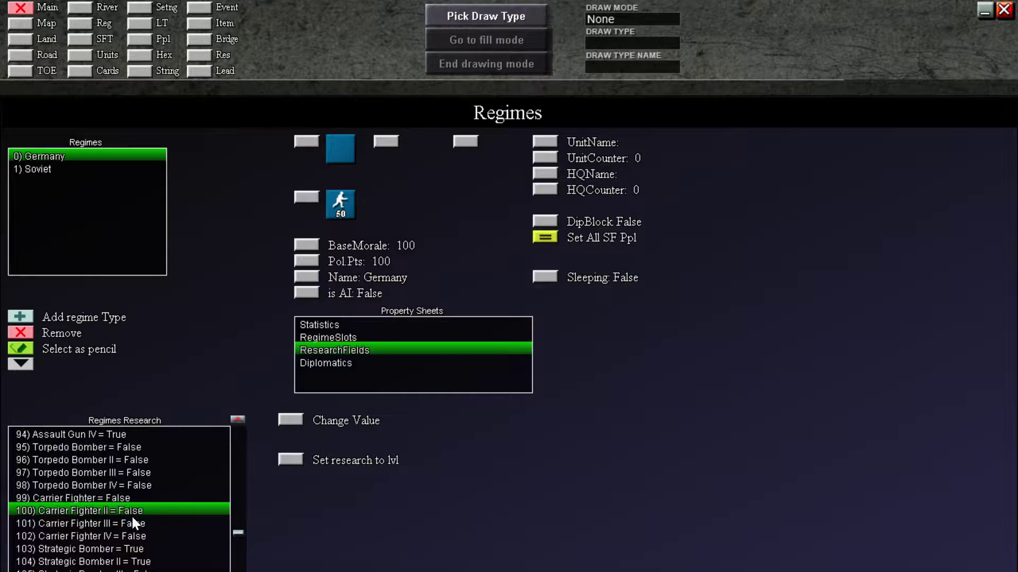
# - Set Germany's Strategic Bomber and Strategic Bomber II research fields to False
pyautogui.click(143, 550)
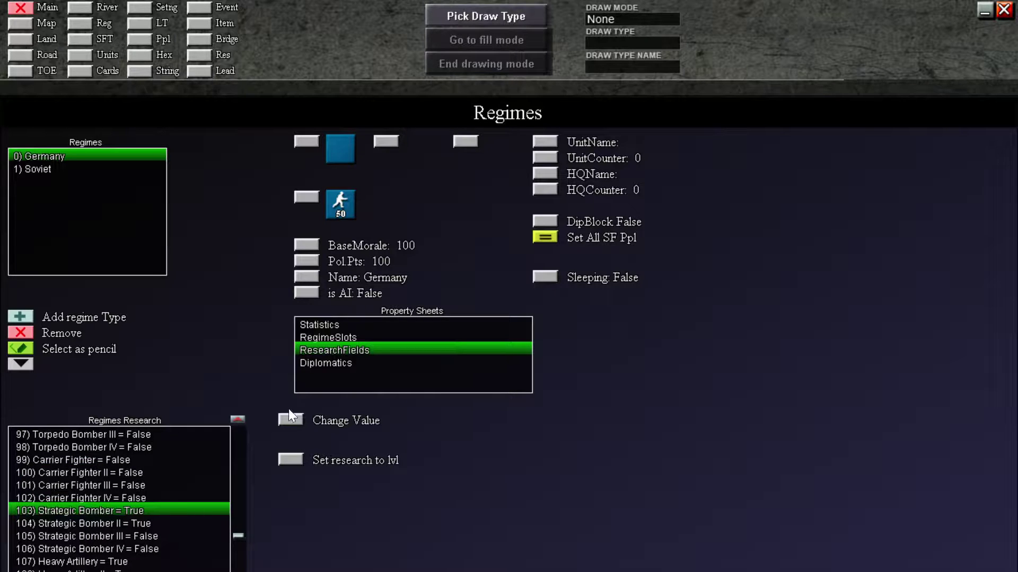
pyautogui.click(288, 416)
pyautogui.click(144, 522)
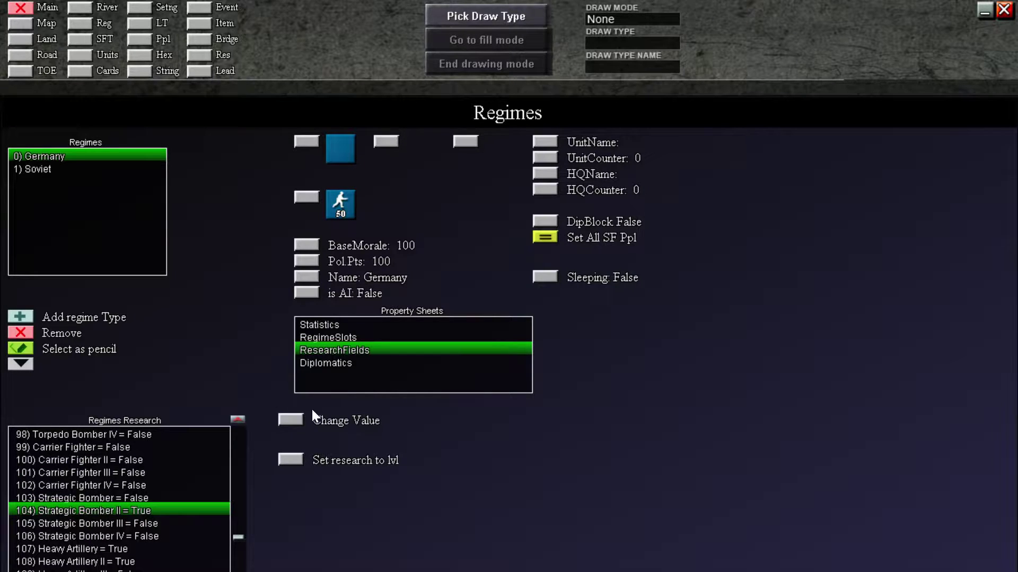
pyautogui.click(294, 419)
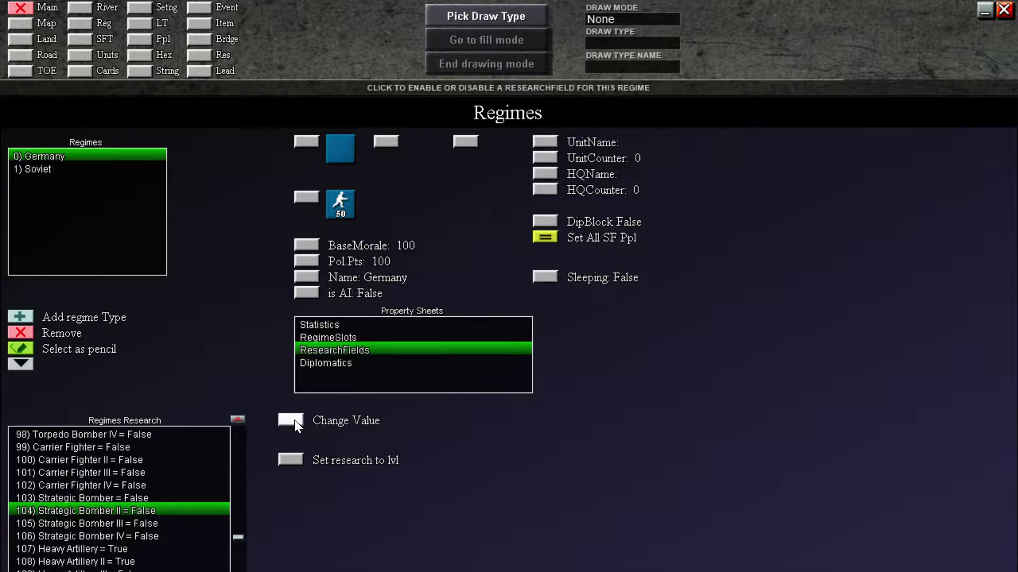
pyautogui.click(139, 549)
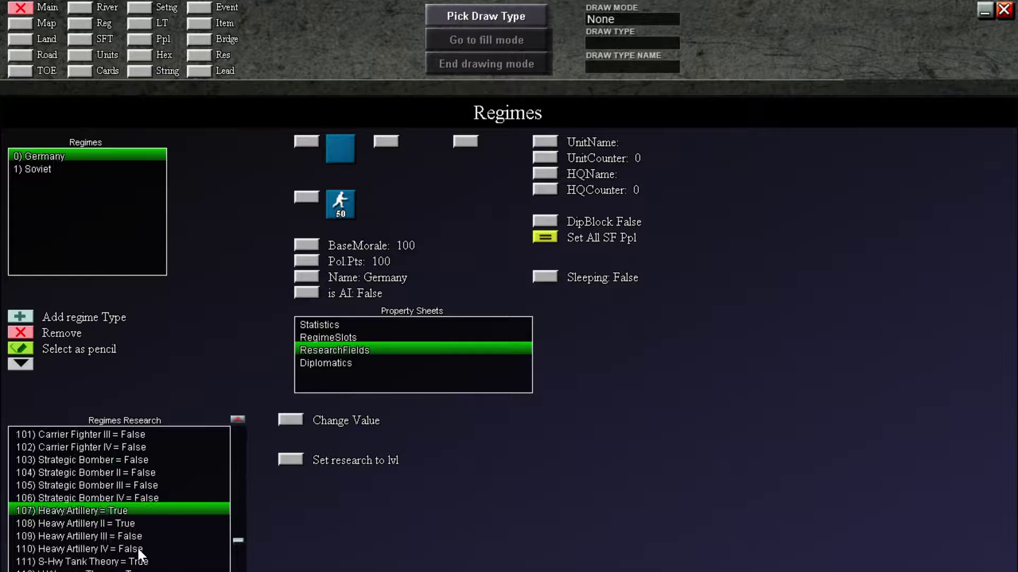
pyautogui.click(152, 523)
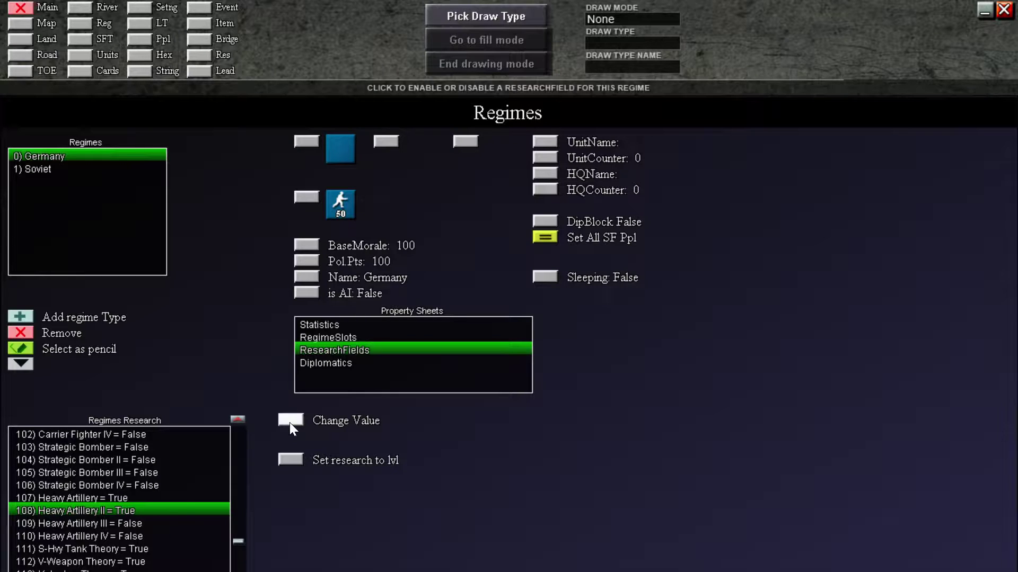
pyautogui.click(146, 523)
pyautogui.click(286, 422)
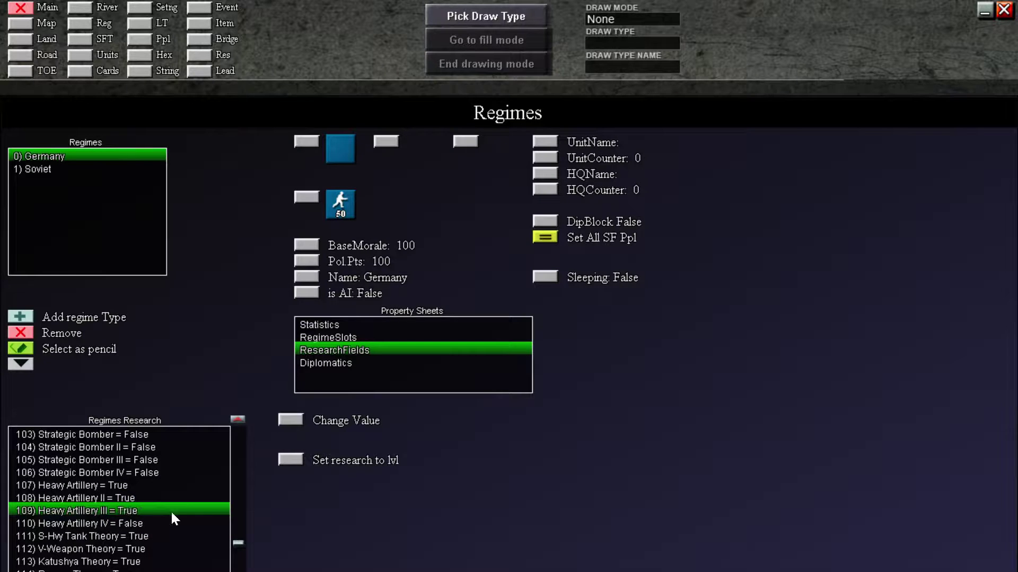
pyautogui.click(130, 523)
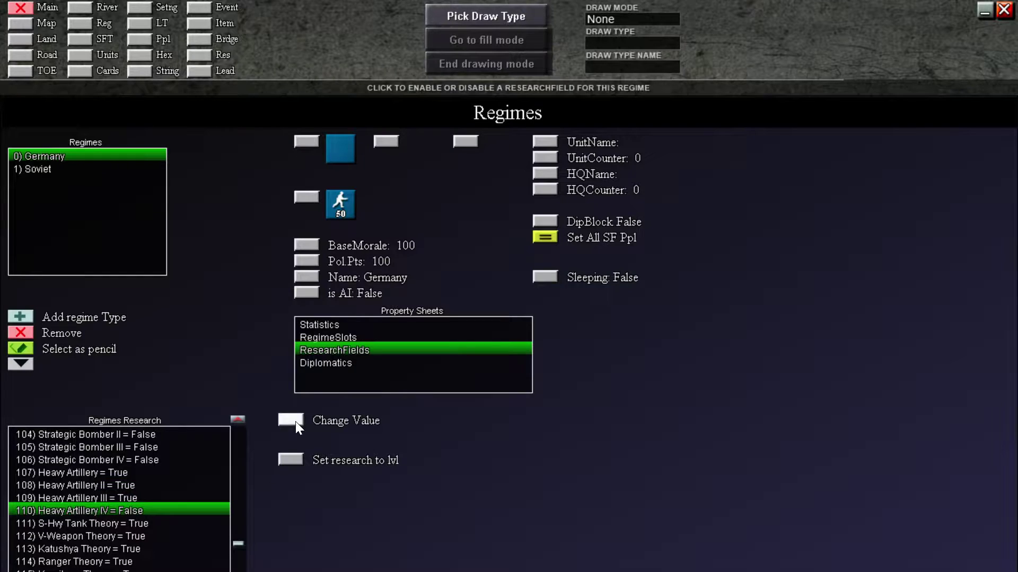
pyautogui.click(143, 495)
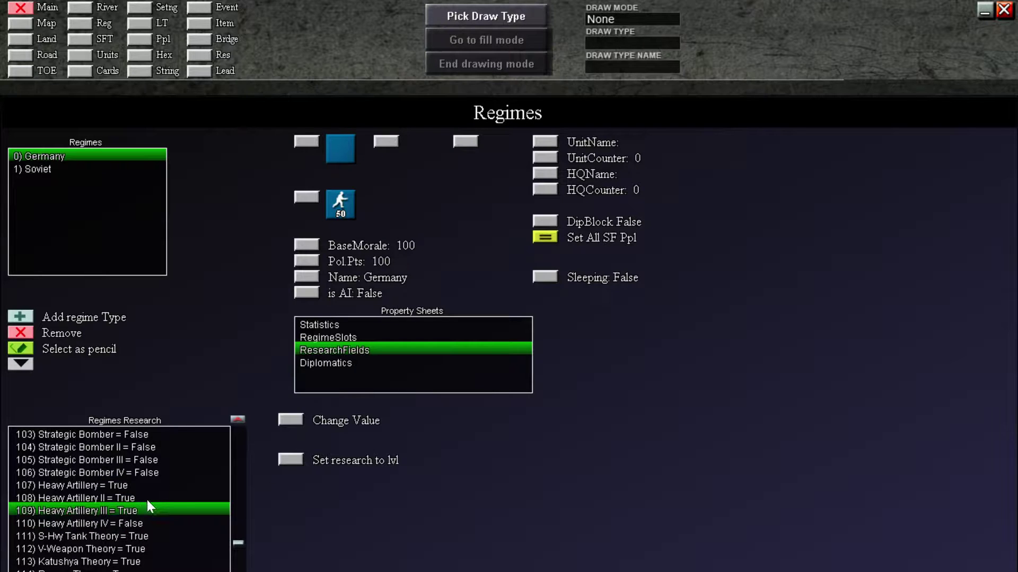
pyautogui.click(292, 422)
# - Disable Germany's S-Hvy Tank Theory, V-Weapon Theory and Katushya Theory research by setting each to False
pyautogui.click(155, 531)
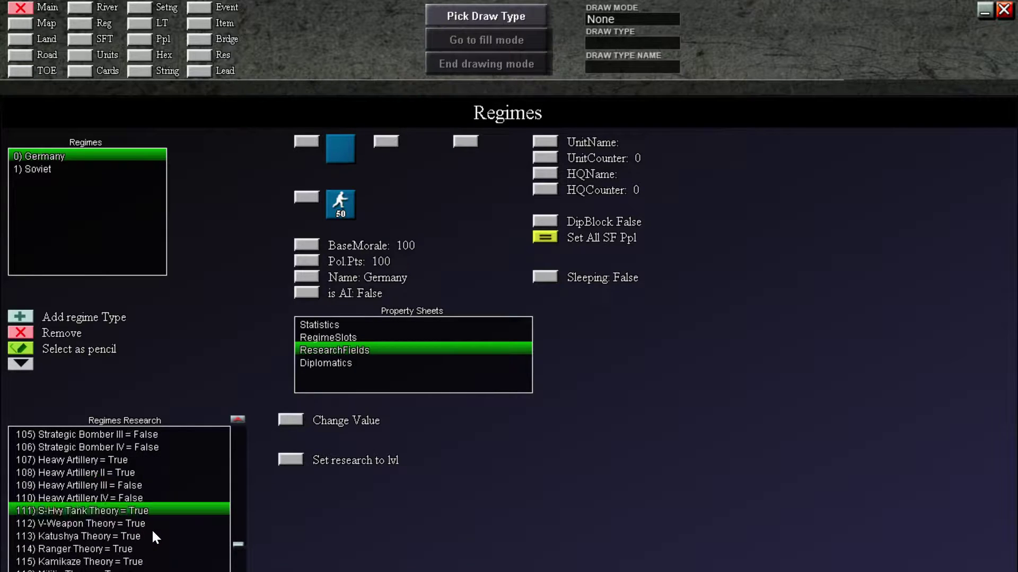
pyautogui.click(280, 421)
pyautogui.click(151, 520)
pyautogui.click(291, 422)
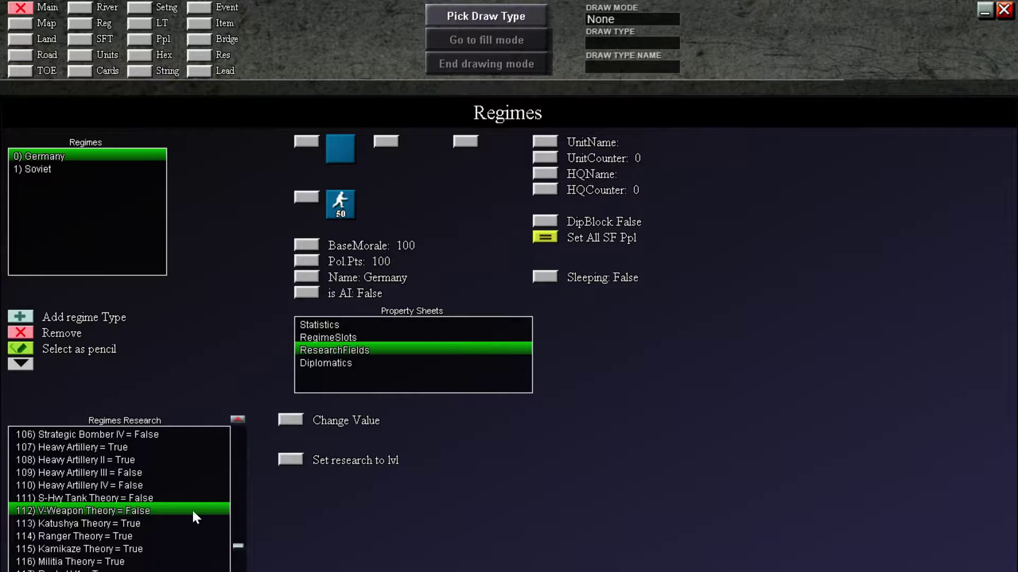
pyautogui.click(151, 521)
pyautogui.click(291, 420)
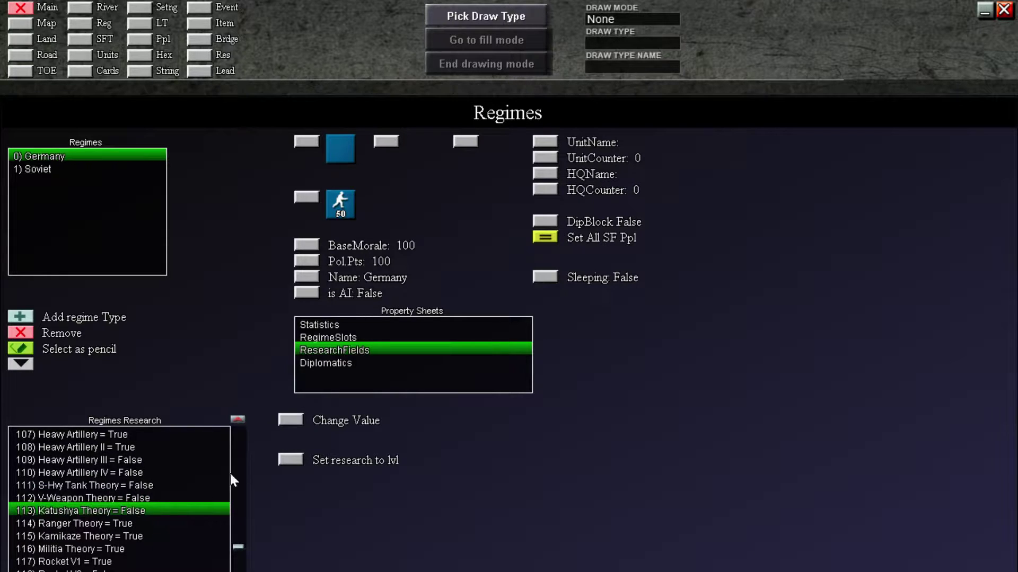
# - Set the Ranger Theory, Kamikaze Theory and Militia Theory research fields to False for Germany
pyautogui.click(134, 518)
pyautogui.click(293, 421)
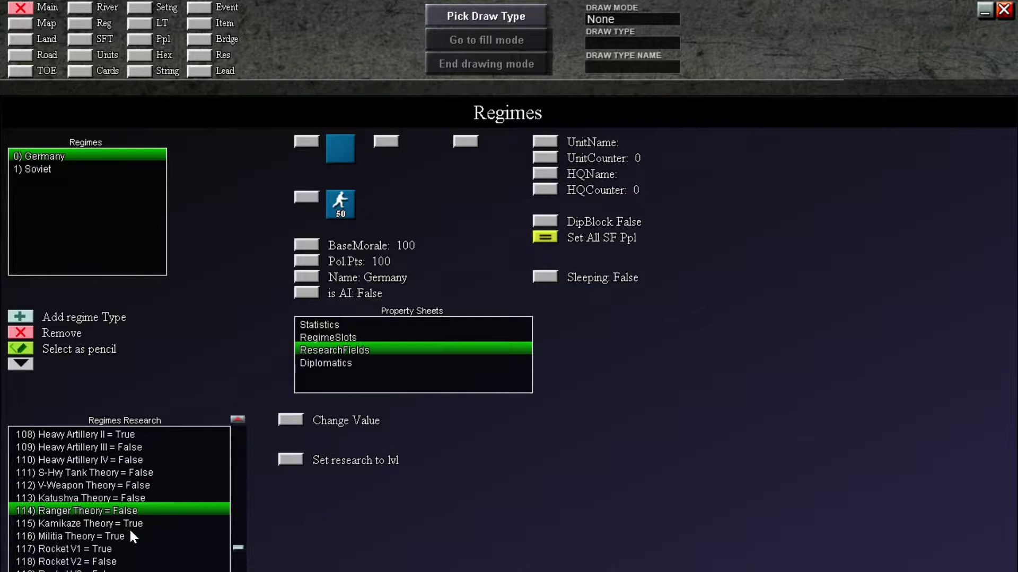
pyautogui.click(134, 521)
pyautogui.click(282, 422)
pyautogui.click(104, 522)
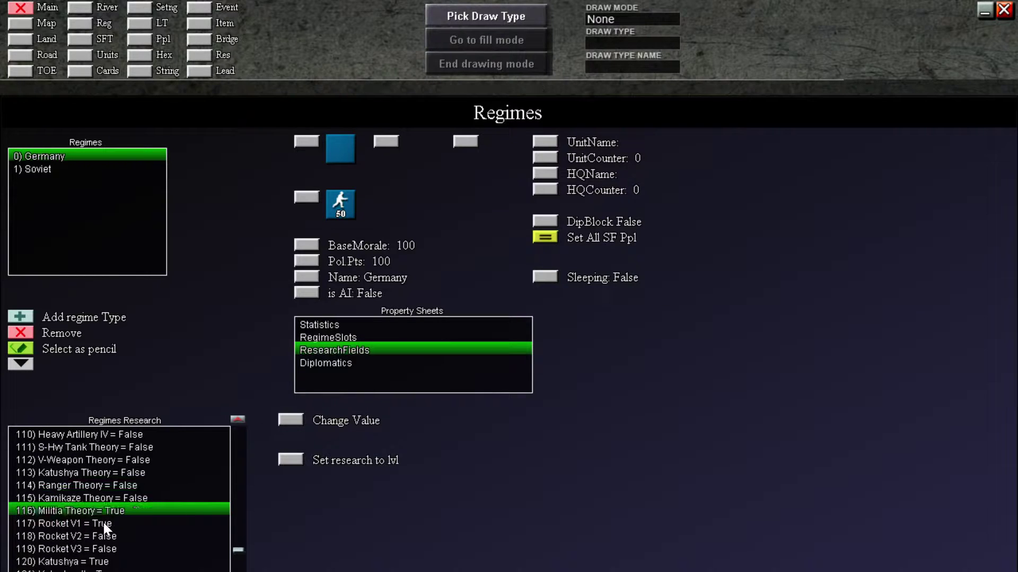
pyautogui.click(292, 421)
# - Turn off Germany's rocket artillery research by setting Rocket V1, Katushya and Katushya II to False
pyautogui.click(133, 518)
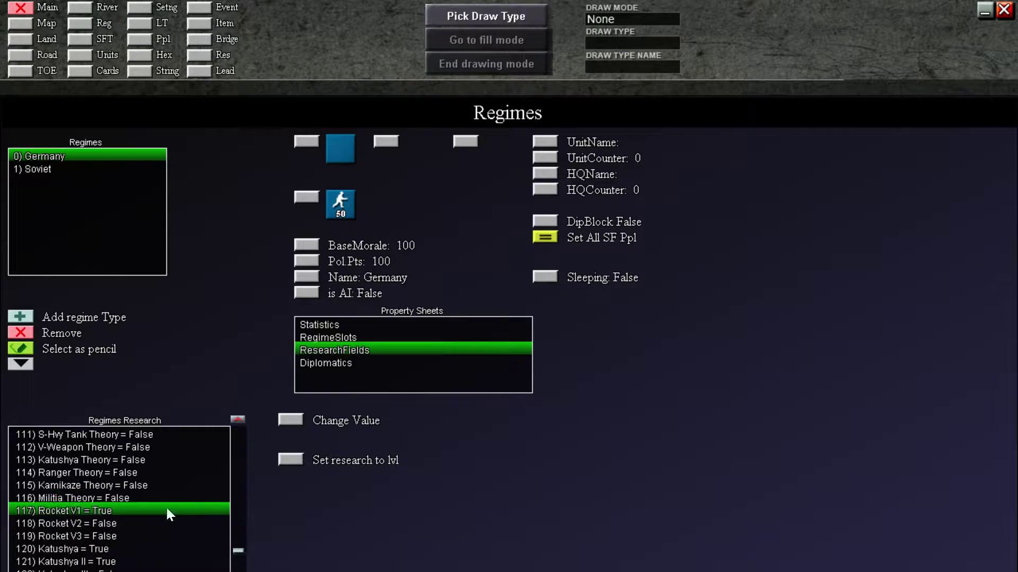
pyautogui.click(292, 422)
pyautogui.click(122, 523)
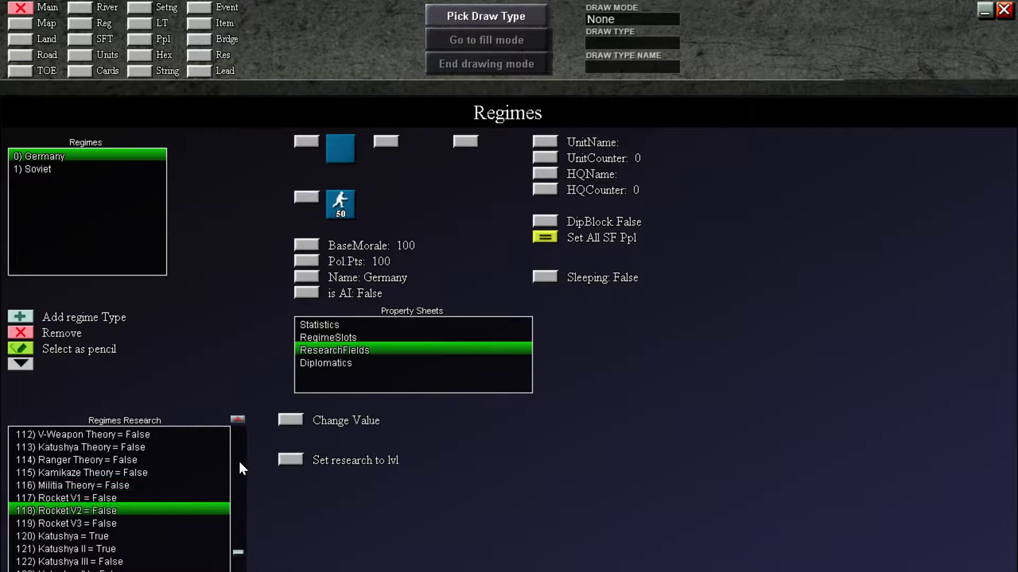
pyautogui.click(140, 534)
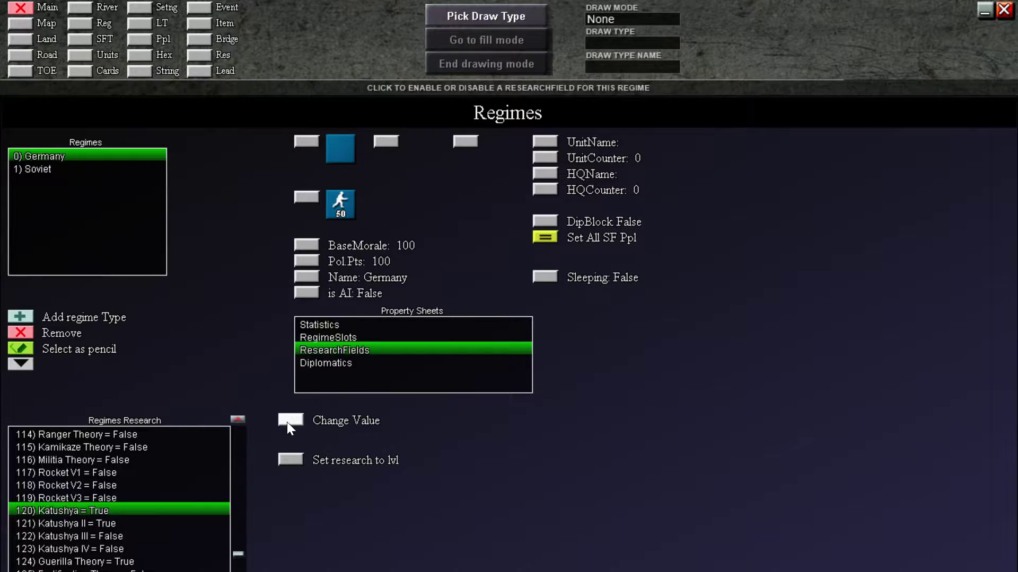
pyautogui.click(287, 422)
pyautogui.click(123, 525)
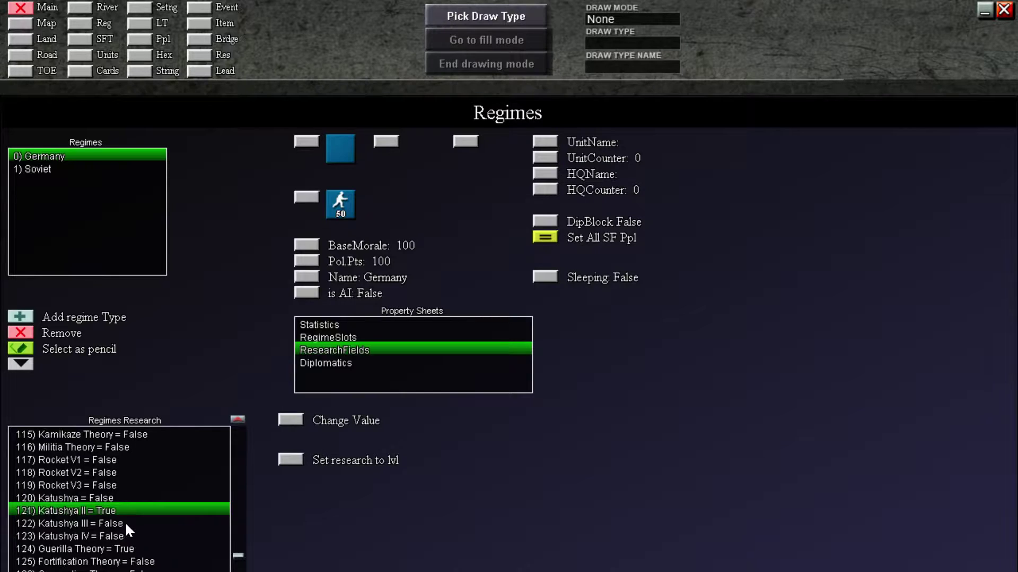
pyautogui.click(297, 419)
# - Set Germany's Guerilla Theory, Halftrack II and Halftrack III research fields to False
pyautogui.click(128, 545)
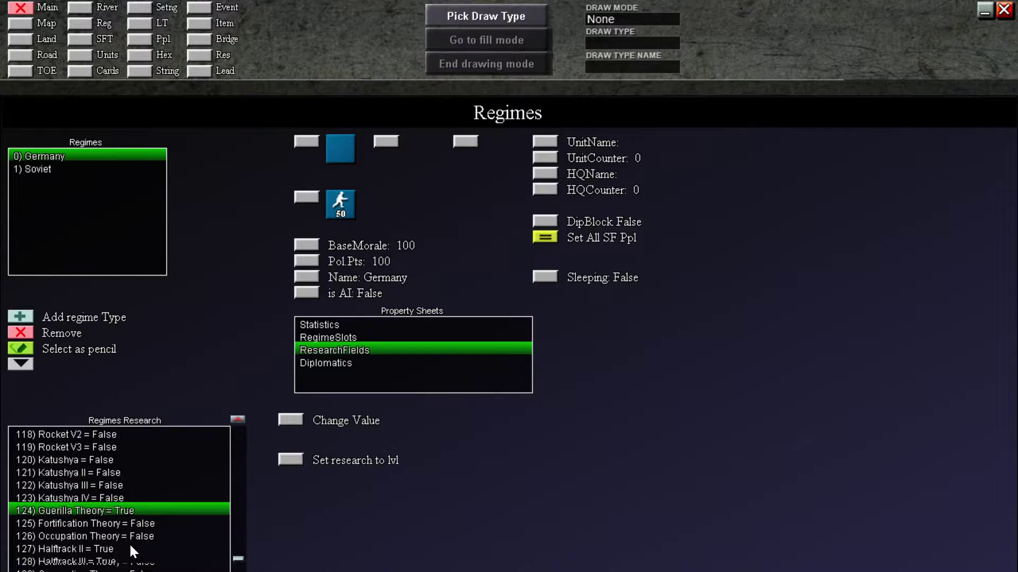
pyautogui.click(284, 420)
pyautogui.click(117, 549)
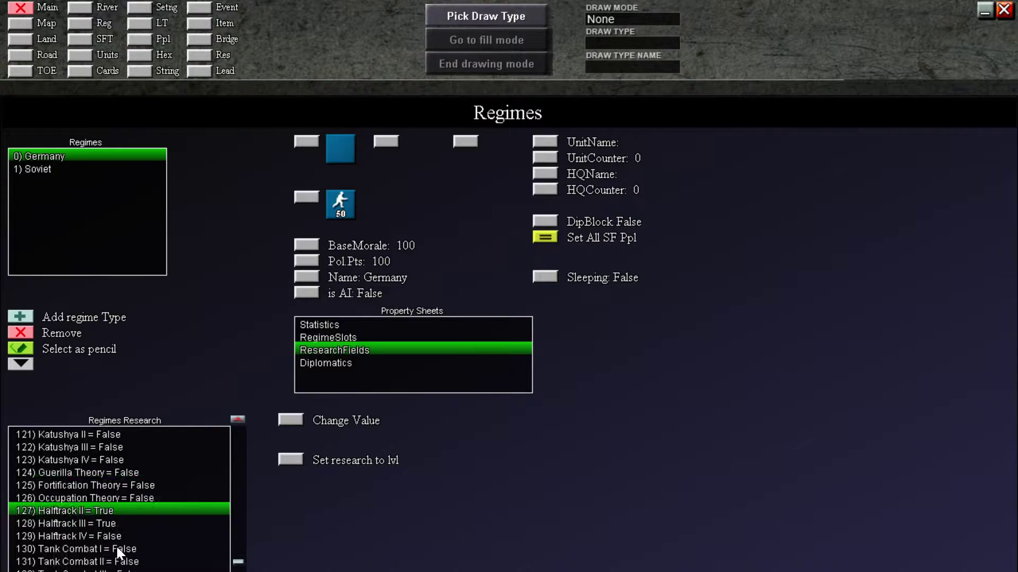
pyautogui.click(297, 419)
pyautogui.click(127, 522)
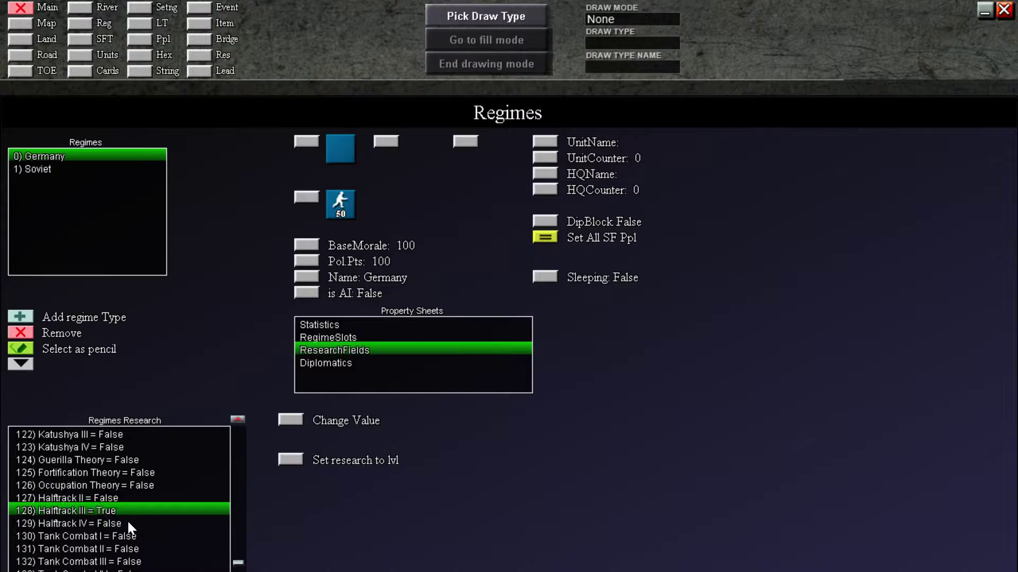
pyautogui.click(284, 424)
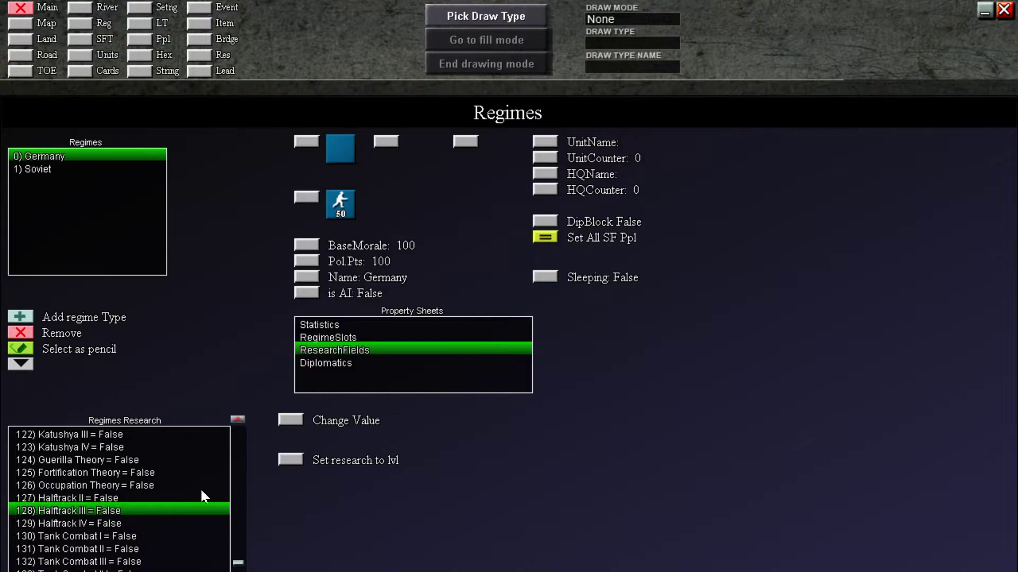
# - Set Germany's Tank Combat I and Tank Combat II research fields to True
pyautogui.click(129, 535)
pyautogui.click(144, 535)
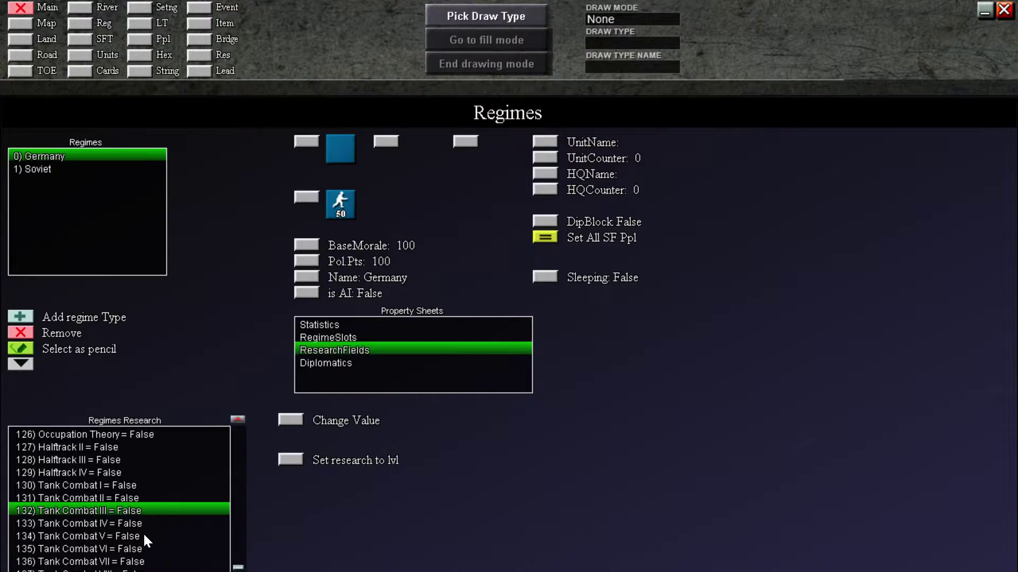
pyautogui.click(133, 542)
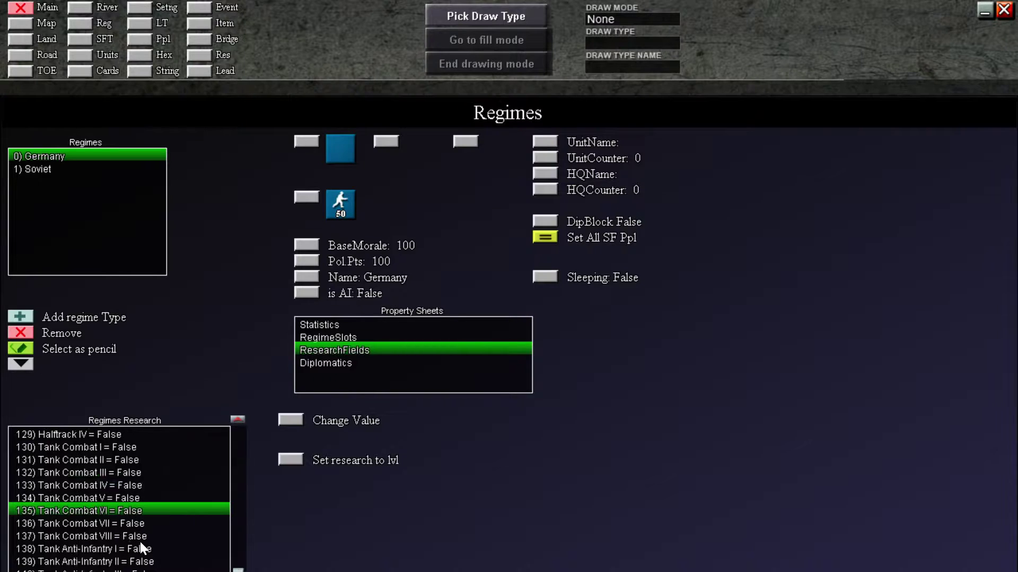
pyautogui.click(127, 446)
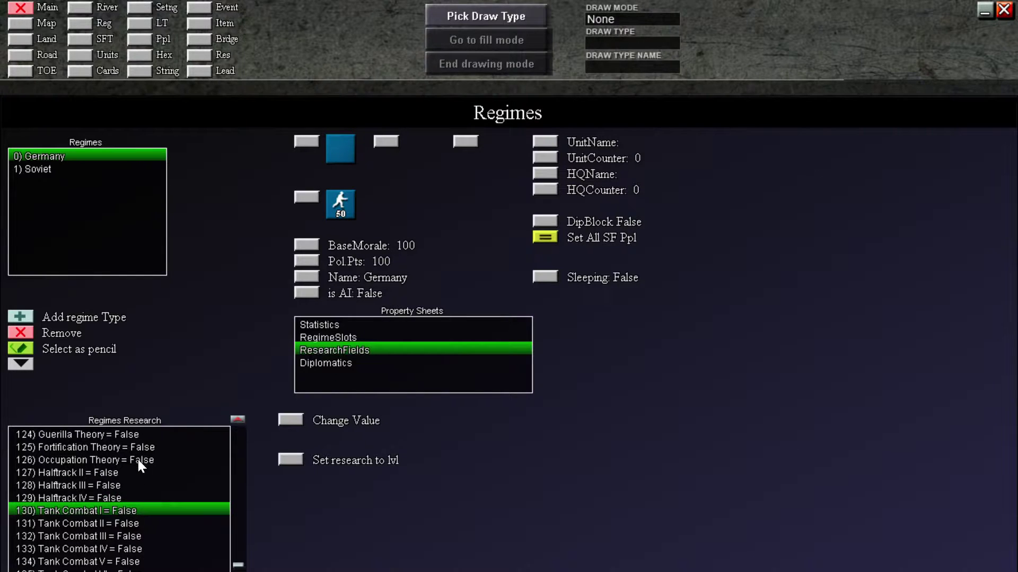
pyautogui.click(291, 422)
pyautogui.click(123, 546)
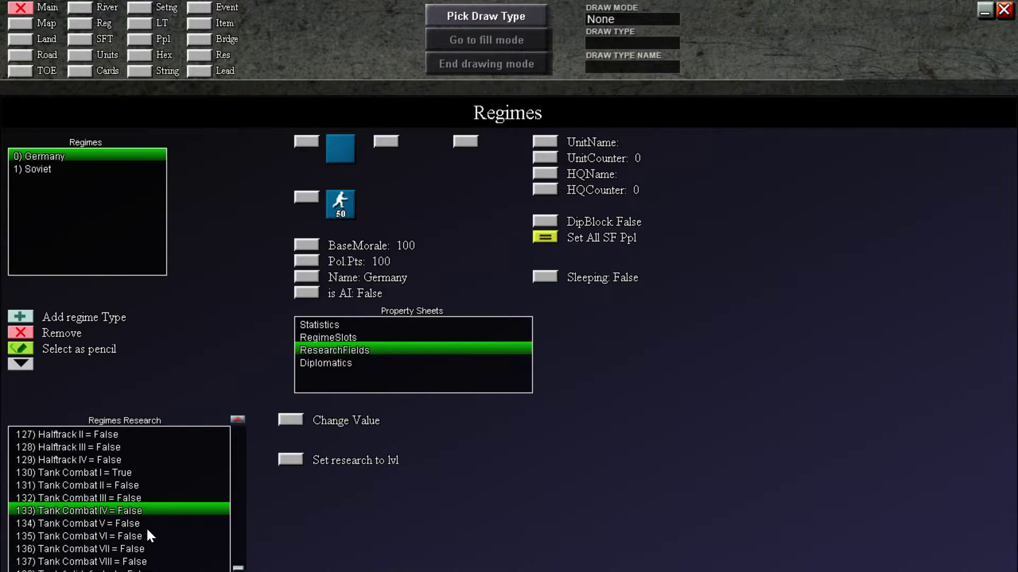
pyautogui.click(130, 486)
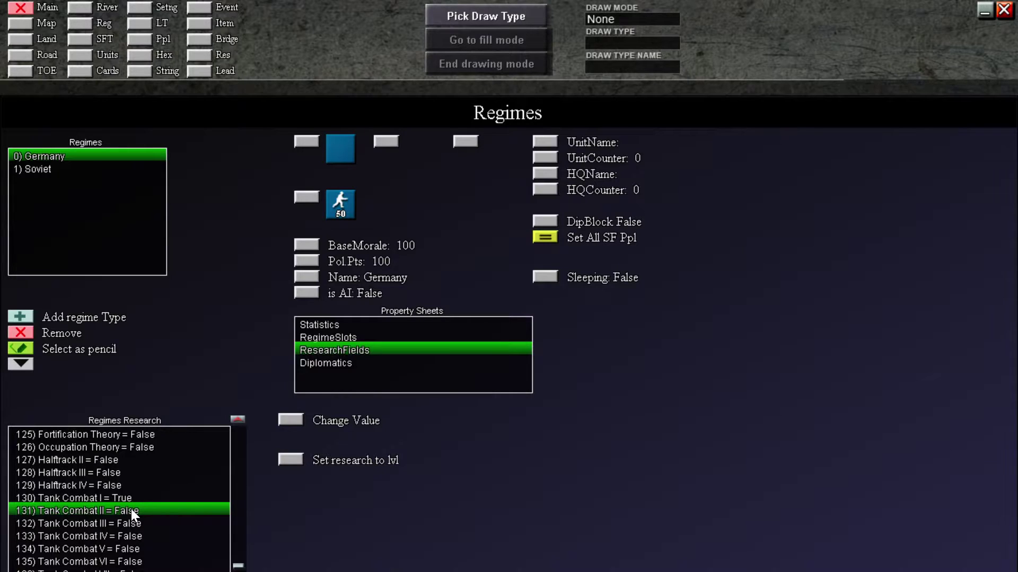
pyautogui.click(290, 424)
# - Enable Germany's Tank Anti-Infantry I and Tank Anti-Infantry II research by setting each to True
pyautogui.click(132, 524)
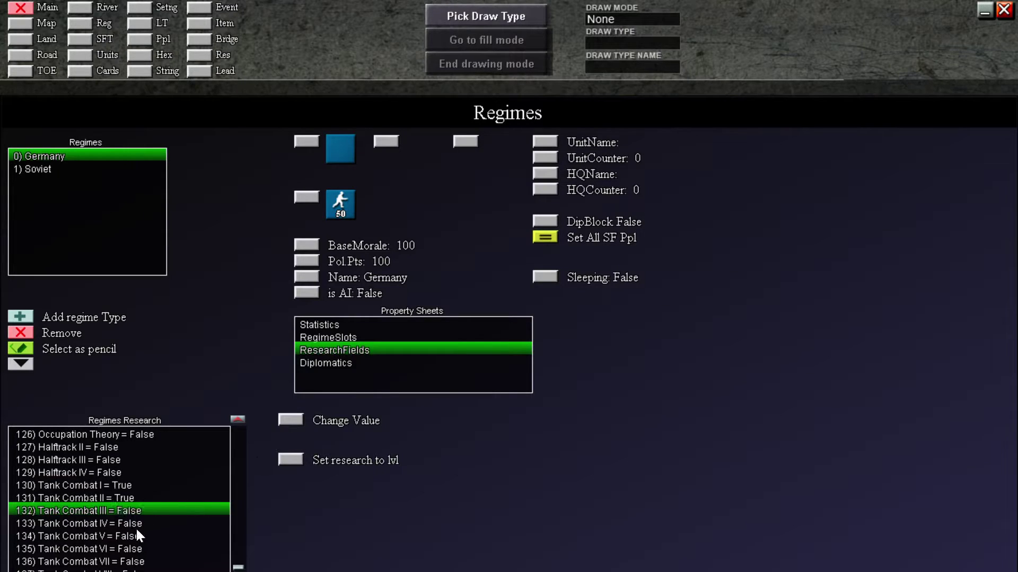
pyautogui.click(134, 536)
pyautogui.click(122, 562)
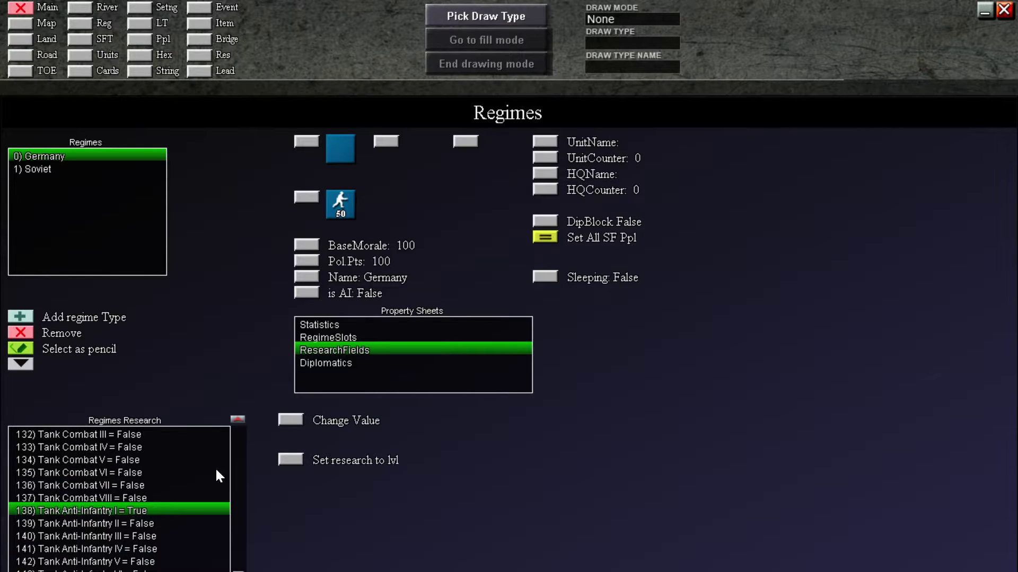
pyautogui.click(132, 522)
pyautogui.click(290, 420)
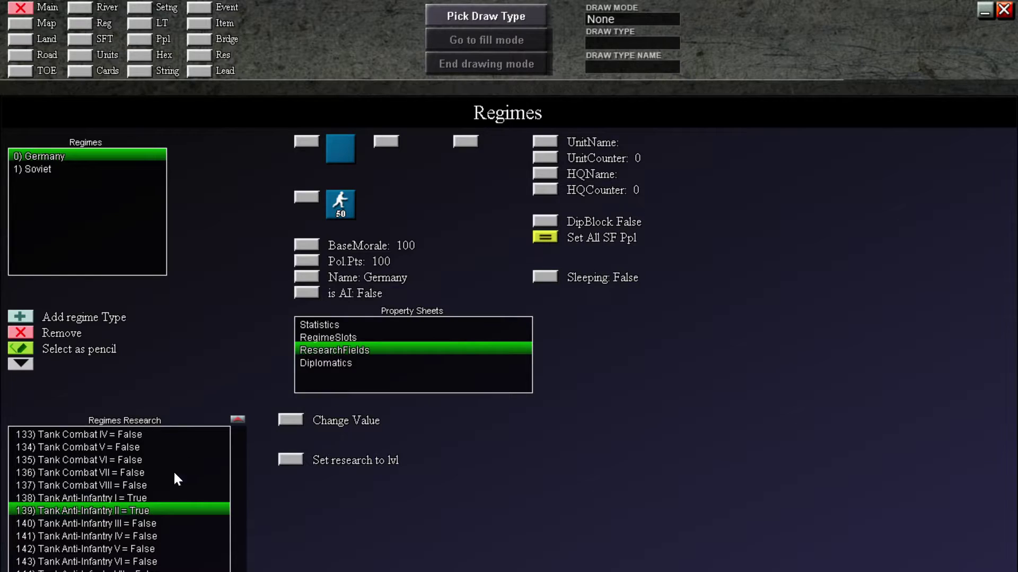
# - Review Germany's remaining research values from Tank Anti-Infantry III through Tank Mobility VIII
pyautogui.click(146, 522)
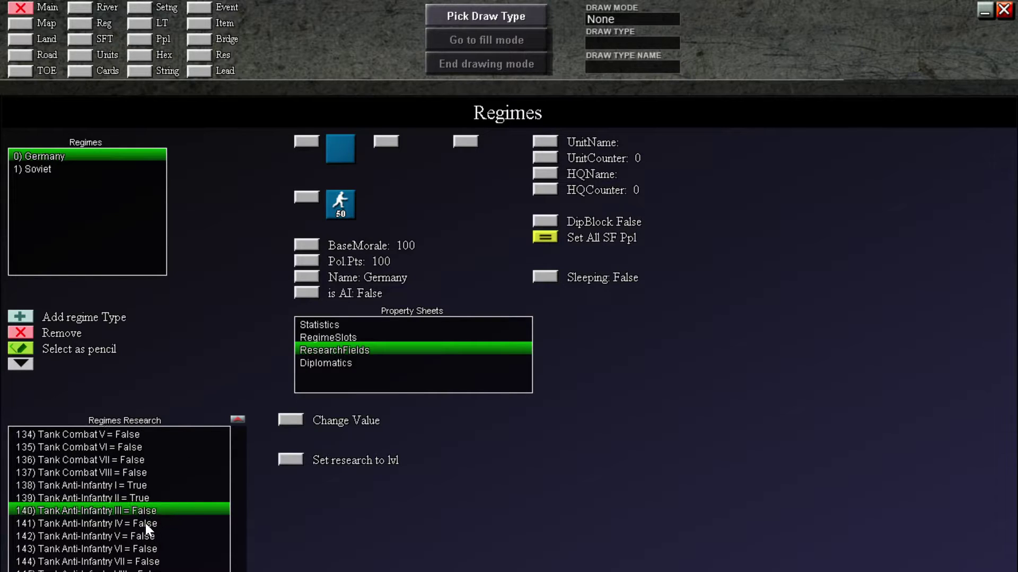
pyautogui.click(145, 532)
pyautogui.click(139, 535)
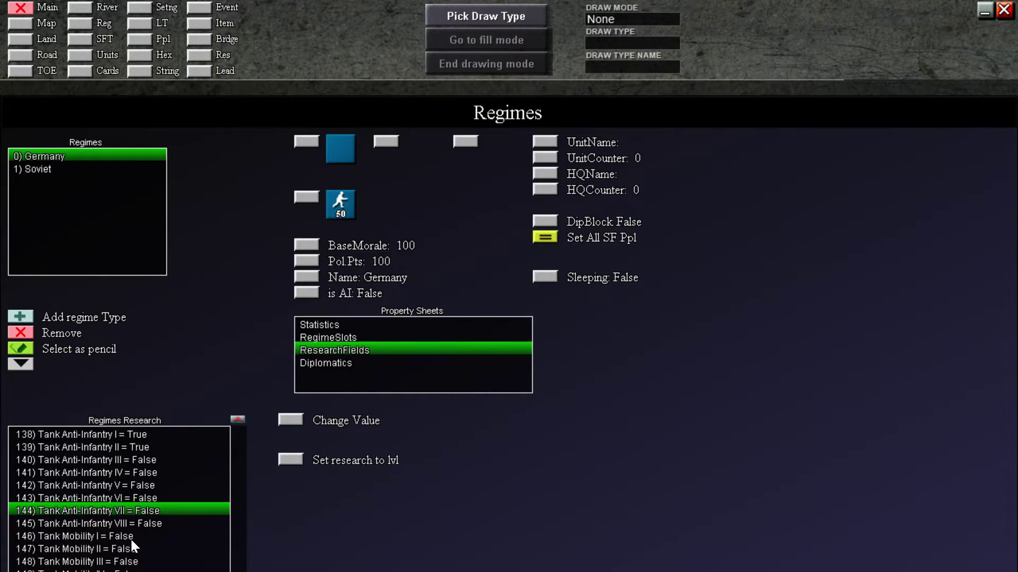
pyautogui.click(133, 536)
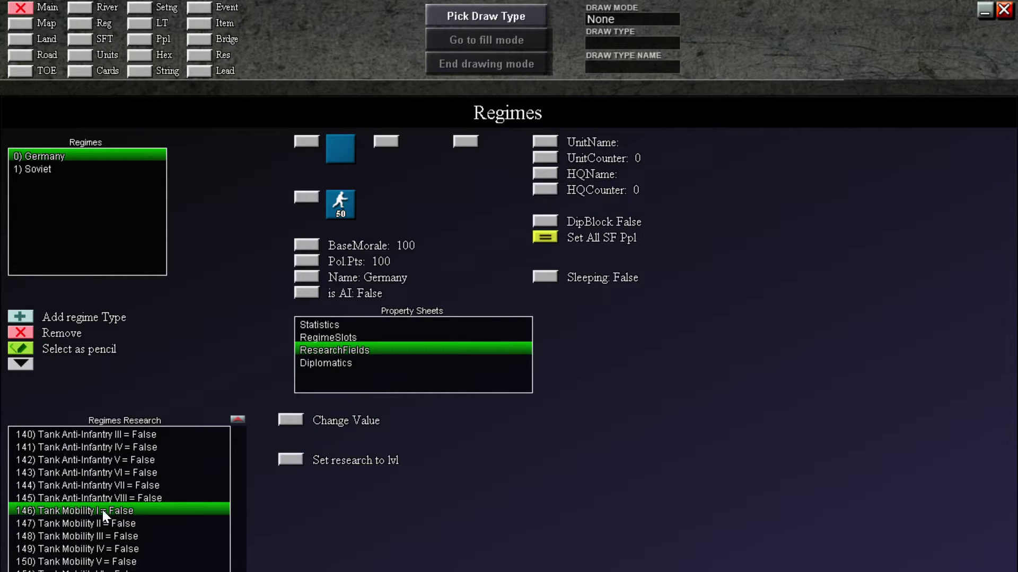
pyautogui.click(118, 532)
pyautogui.click(112, 536)
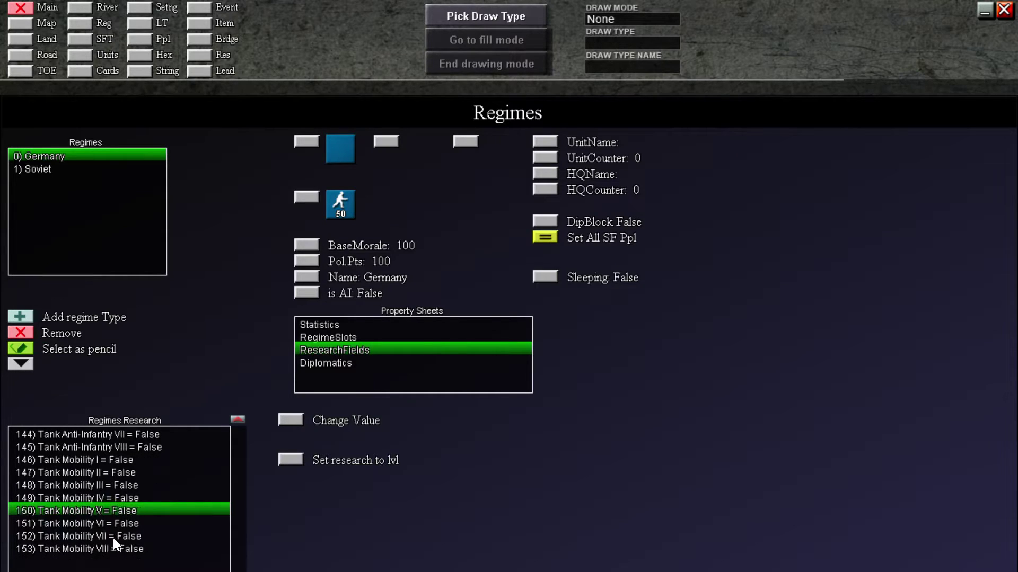
pyautogui.click(128, 546)
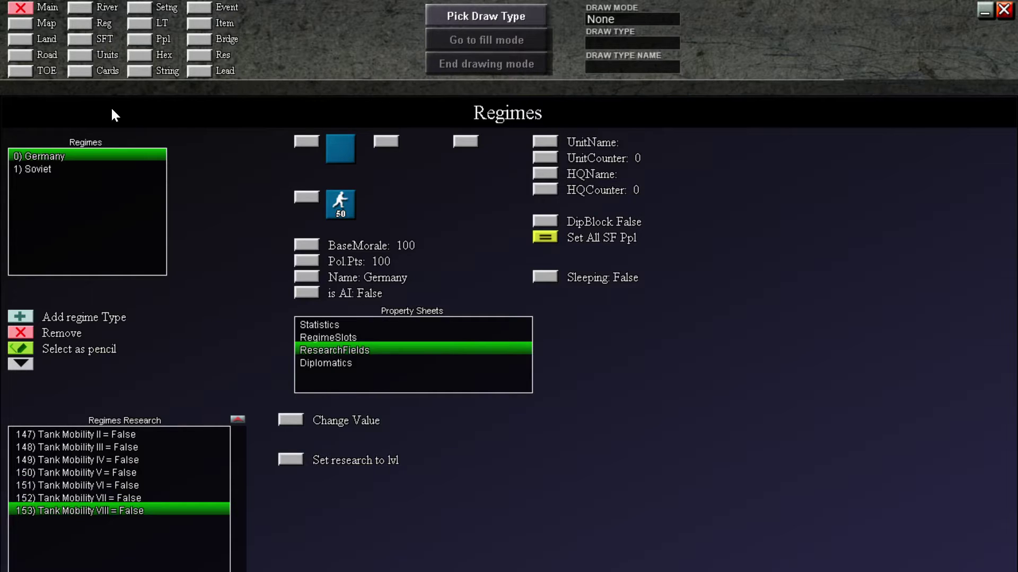
# - Return to the scenario map and start saving the scenario in the Timo Scenarios folder
pyautogui.click(30, 24)
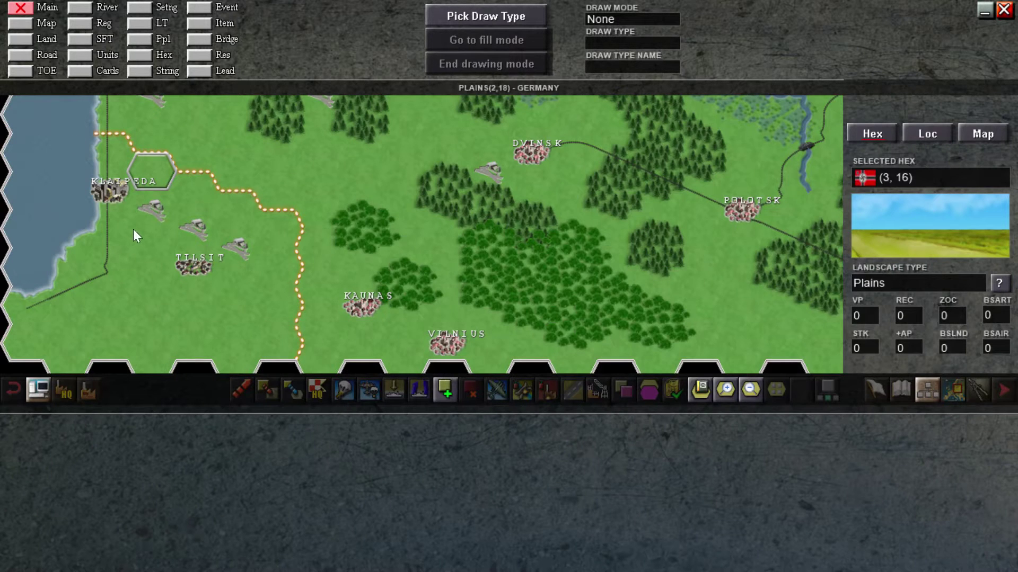
pyautogui.click(39, 389)
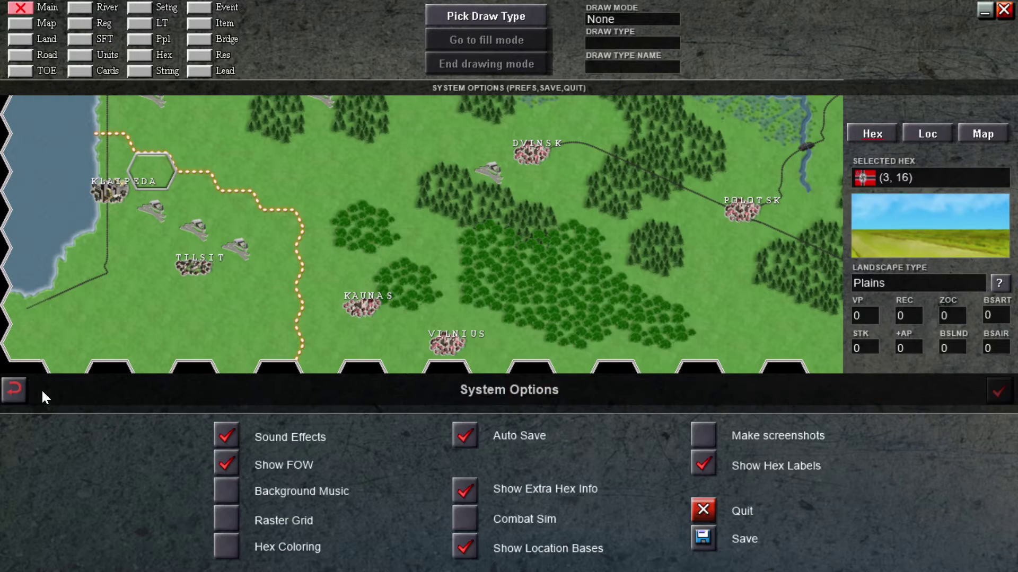
pyautogui.click(702, 538)
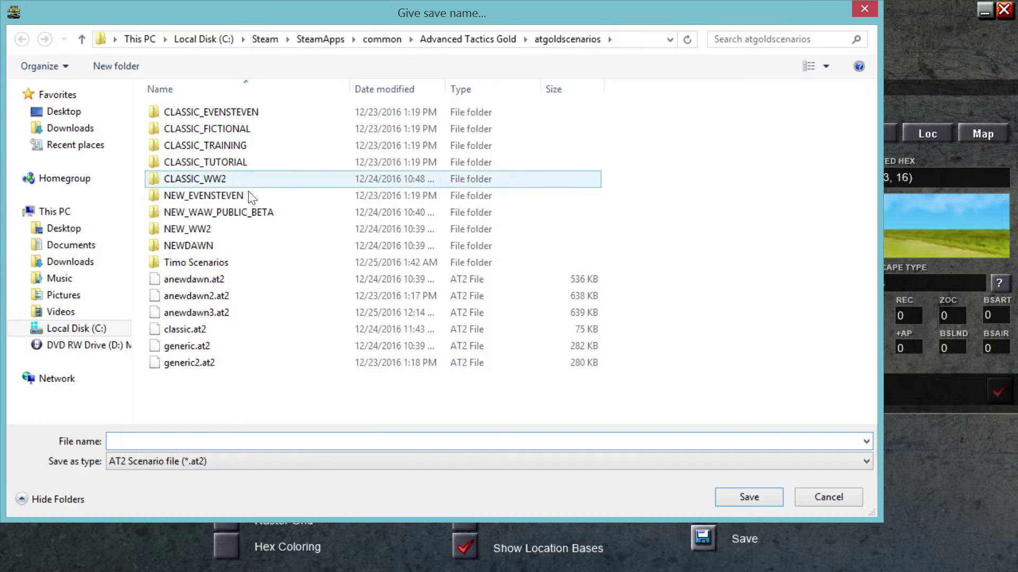
pyautogui.doubleClick(208, 260)
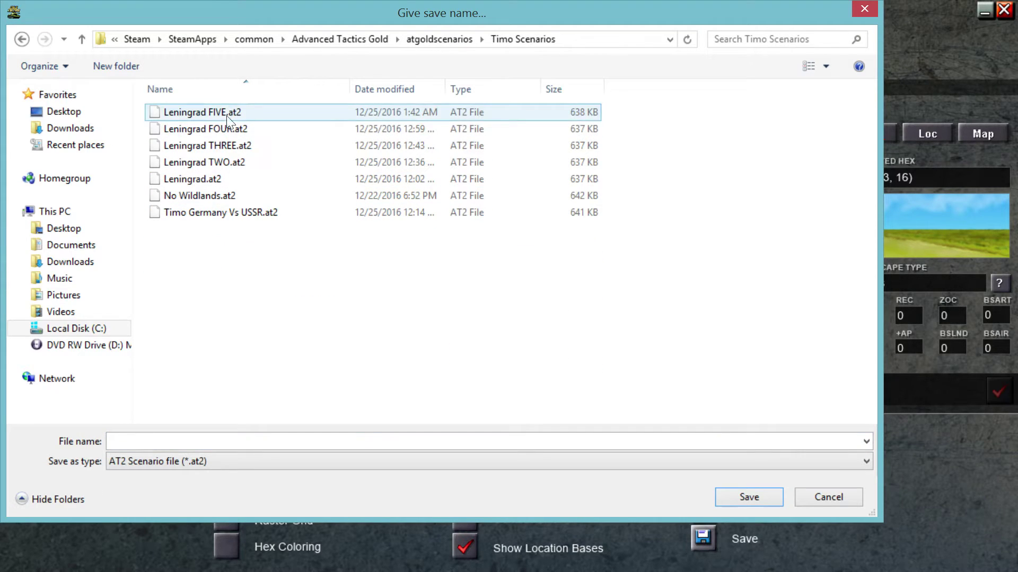
# - Name the scenario file Leningrad SIX and save it as an AT2 scenario
pyautogui.write('Lenin')
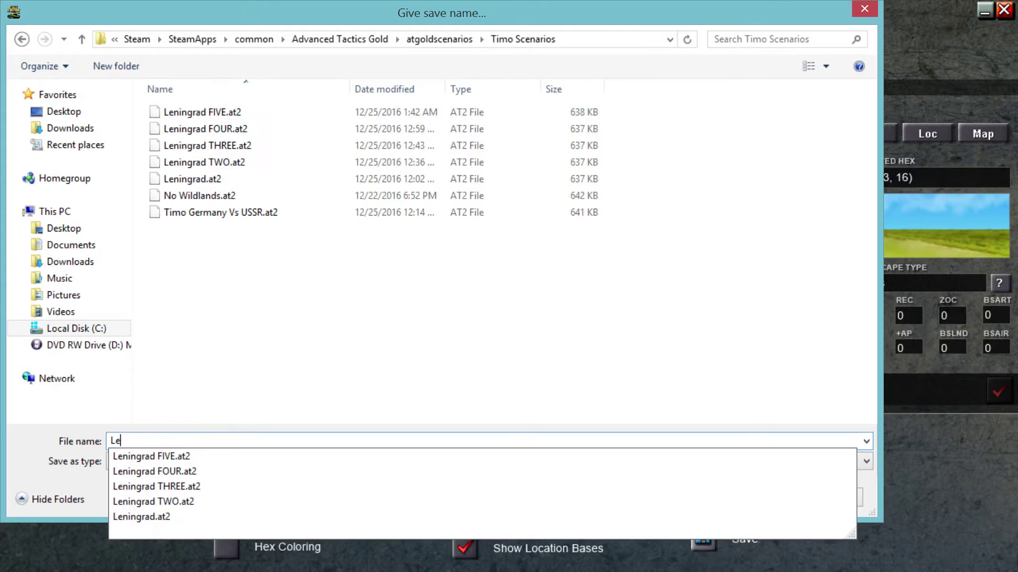
pyautogui.press('Down')
pyautogui.press('BackSpace')
pyautogui.press('BackSpace')
pyautogui.press('BackSpace')
pyautogui.press('BackSpace')
pyautogui.press('BackSpace')
pyautogui.press('BackSpace')
pyautogui.press('BackSpace')
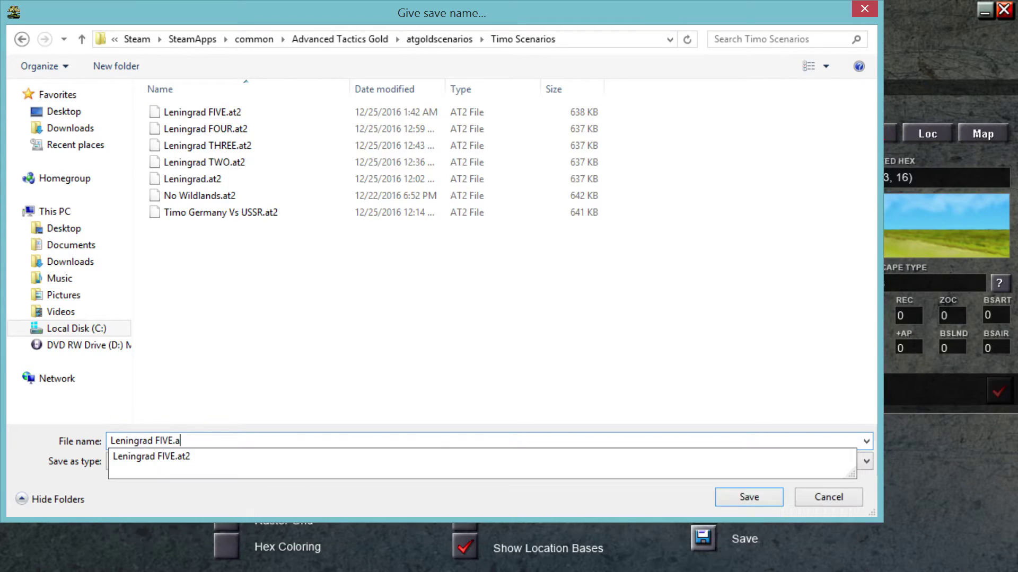
pyautogui.press('BackSpace')
pyautogui.write('SIX')
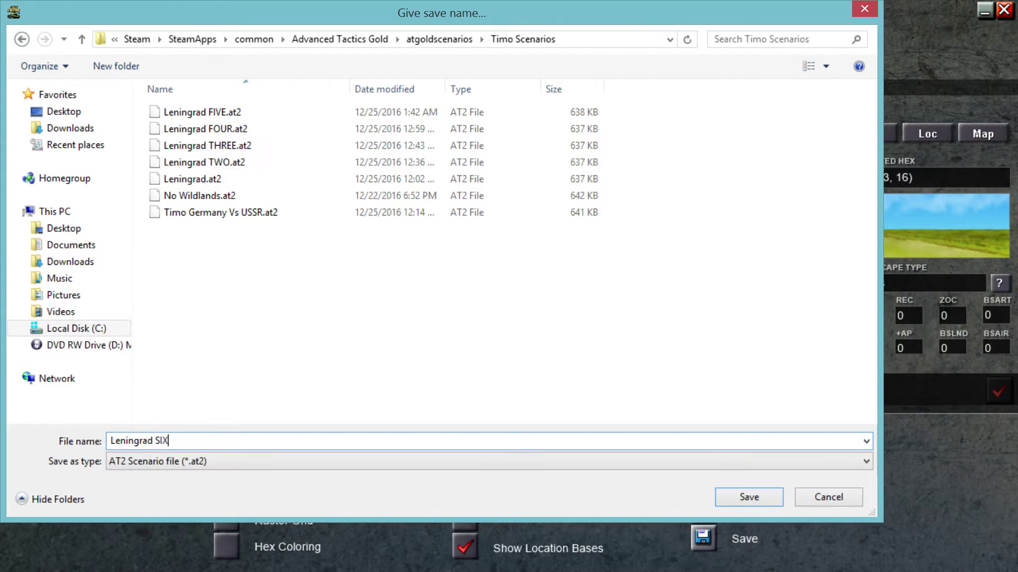
pyautogui.press('Return')
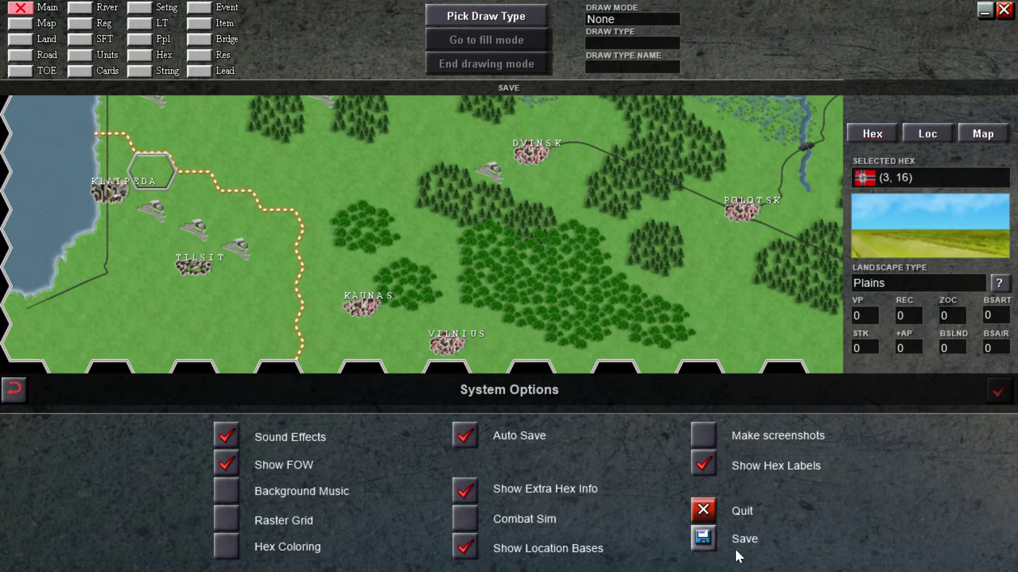
# - Check the Timo Scenarios folder for the Leningrad SIX file, cancel the second save and leave System Options
pyautogui.click(703, 538)
pyautogui.scroll(-5, 204, 263)
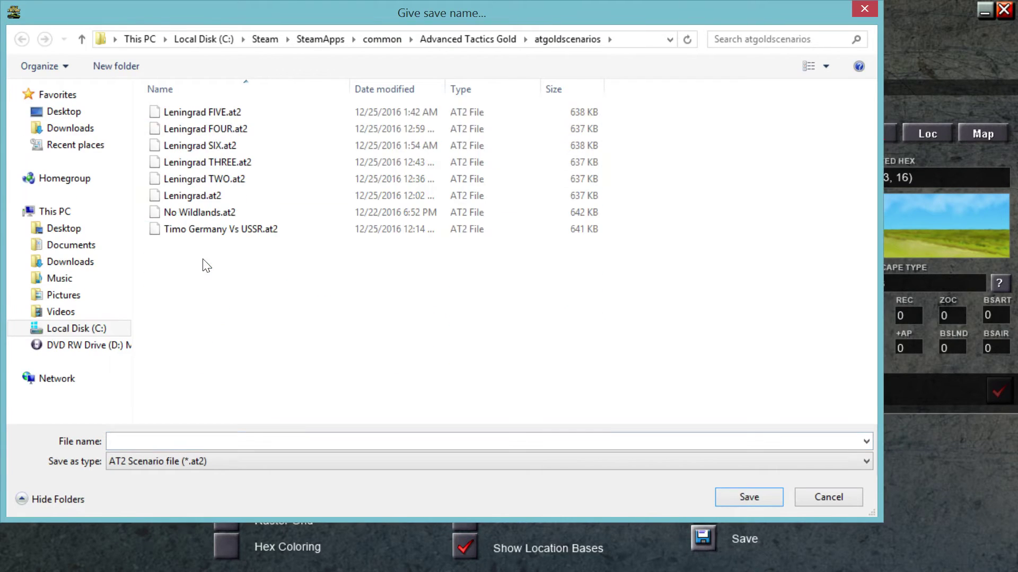
pyautogui.click(237, 144)
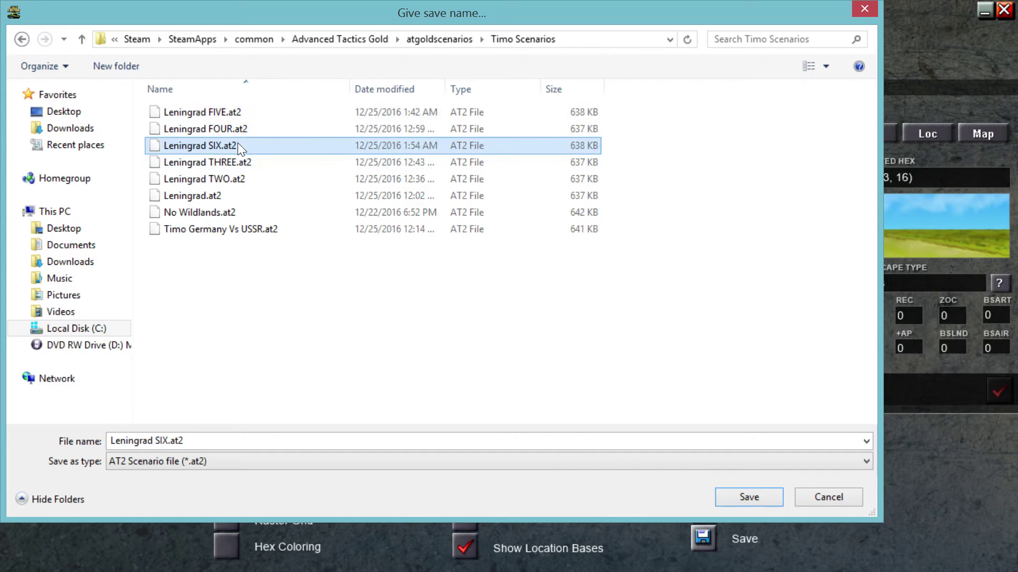
pyautogui.click(828, 496)
pyautogui.click(557, 335)
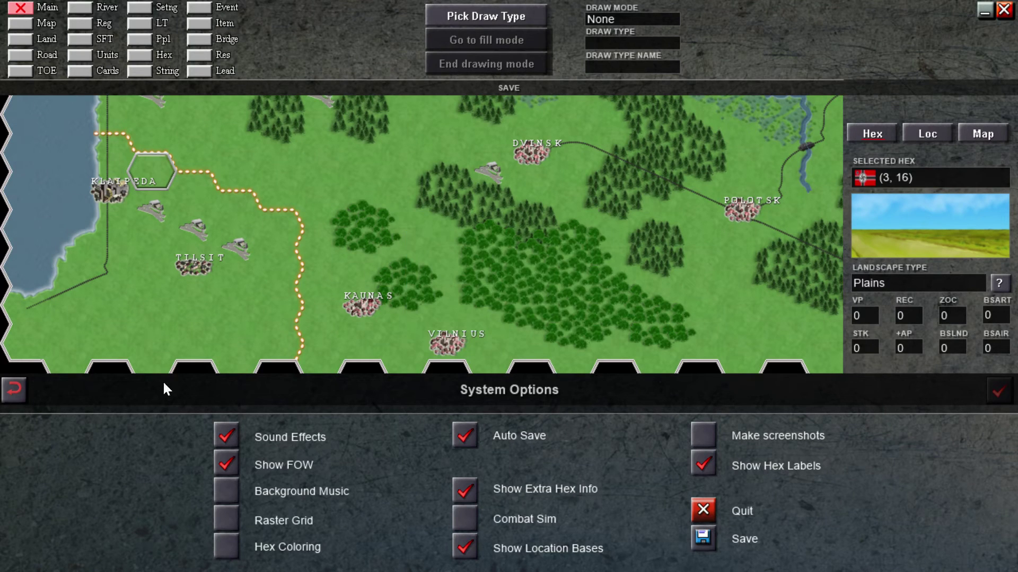
pyautogui.click(13, 390)
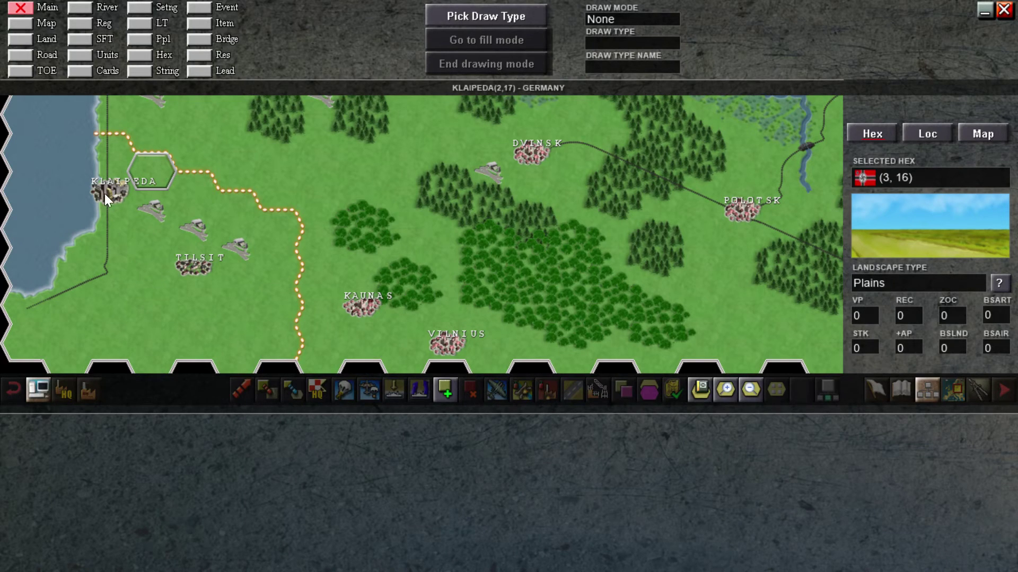
# - Select the plains hex (2, 18) just south of Klaipeda and open the Model Designer's regime slot prompt
pyautogui.click(109, 225)
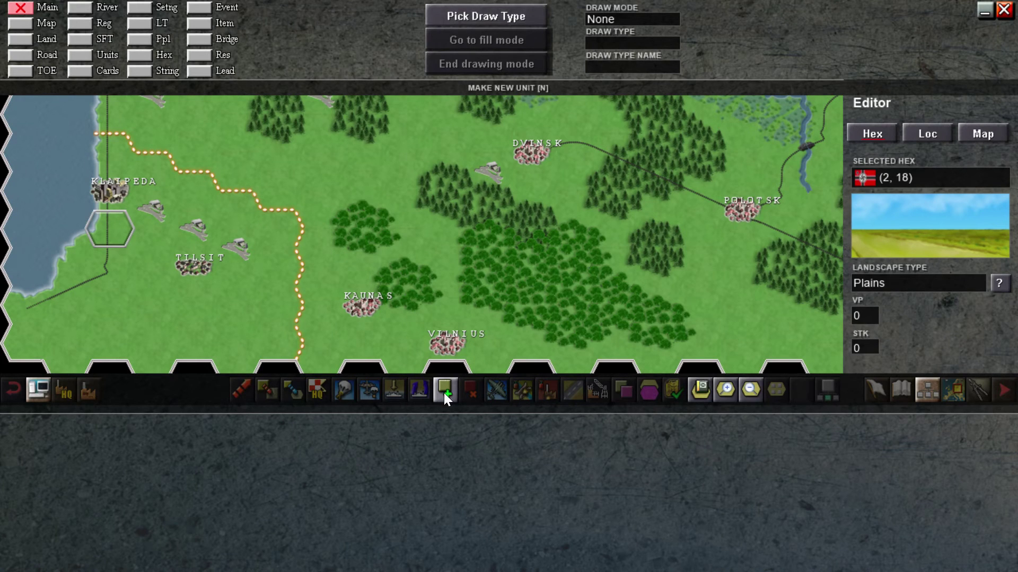
pyautogui.click(927, 390)
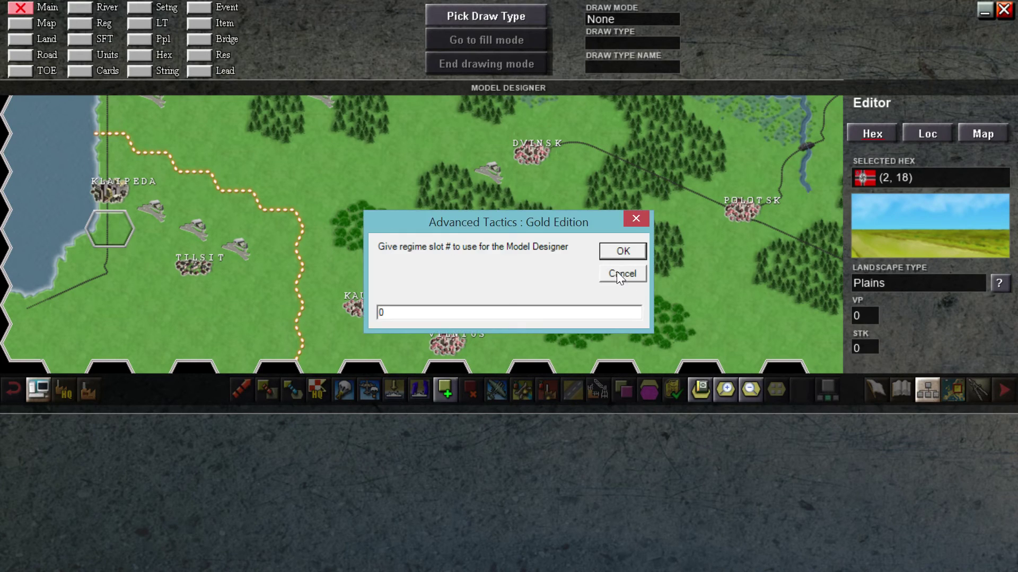